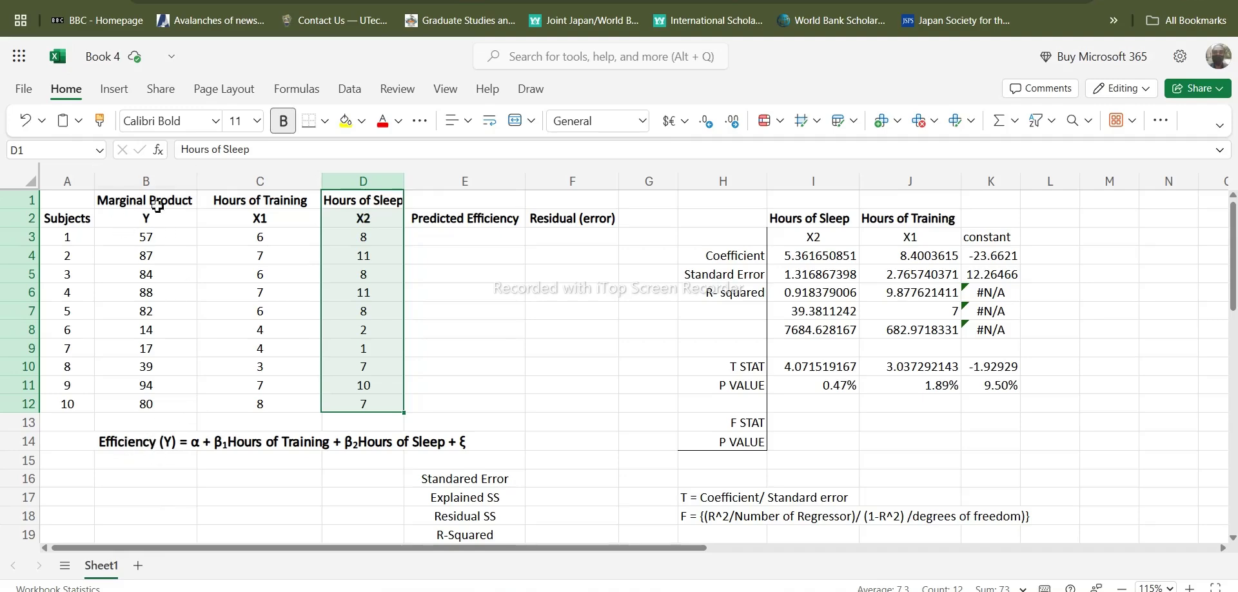
- Change the dependent variable in the regression equation below the data table to "Efficiency/MP (Y)"
click(137, 444)
double_click(136, 444)
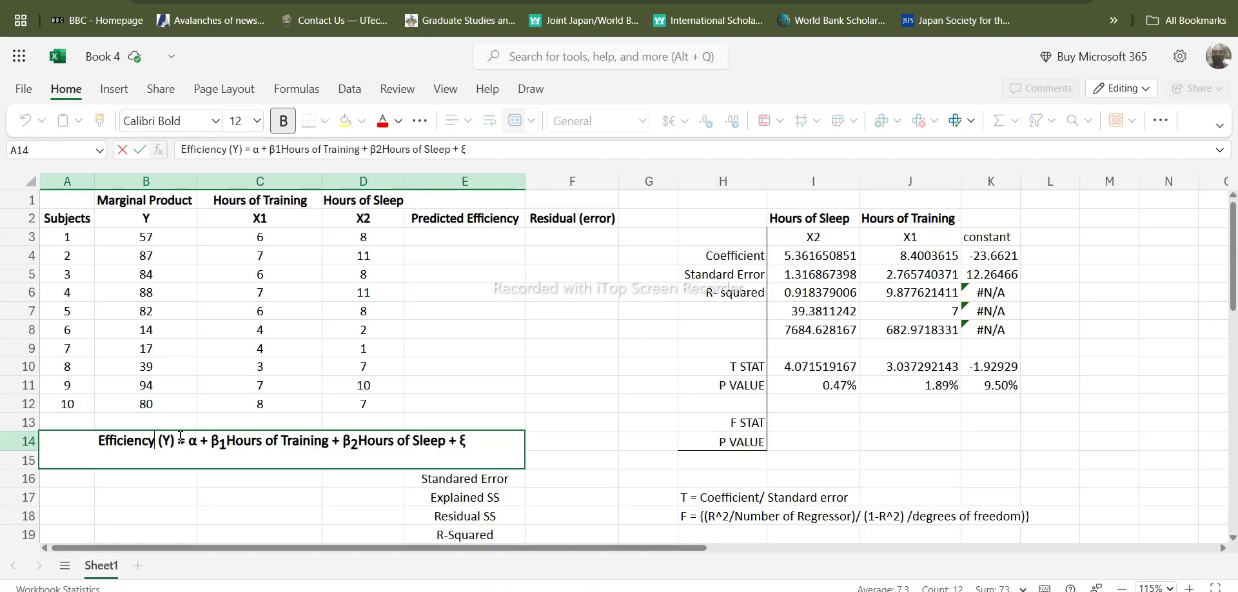
text(/MP)
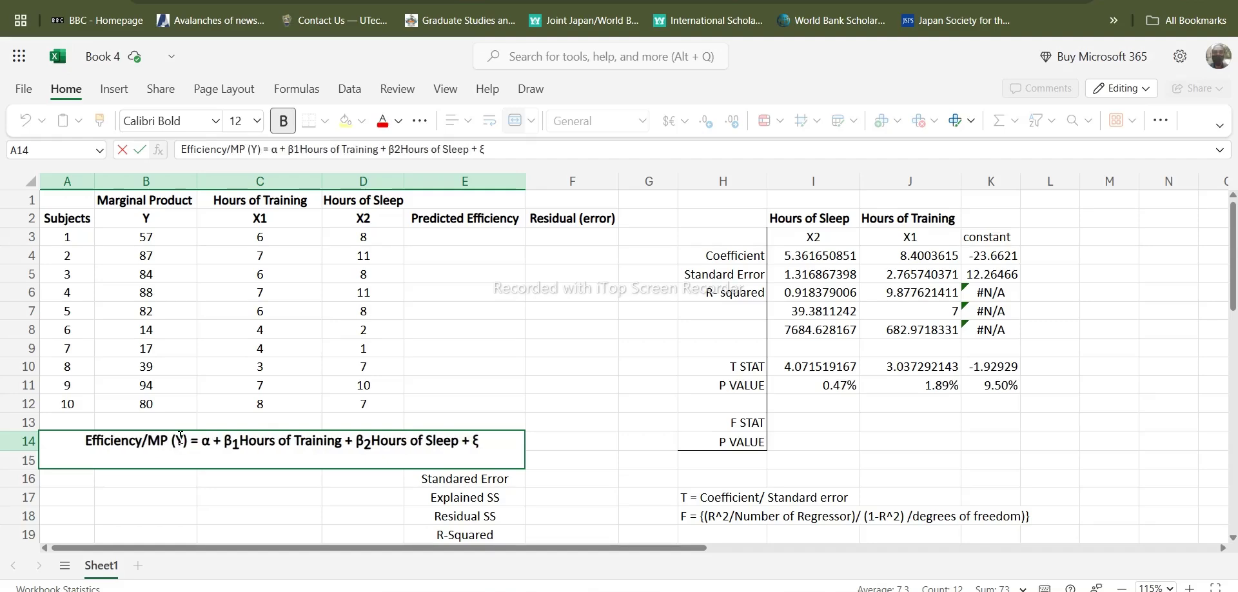
click(274, 496)
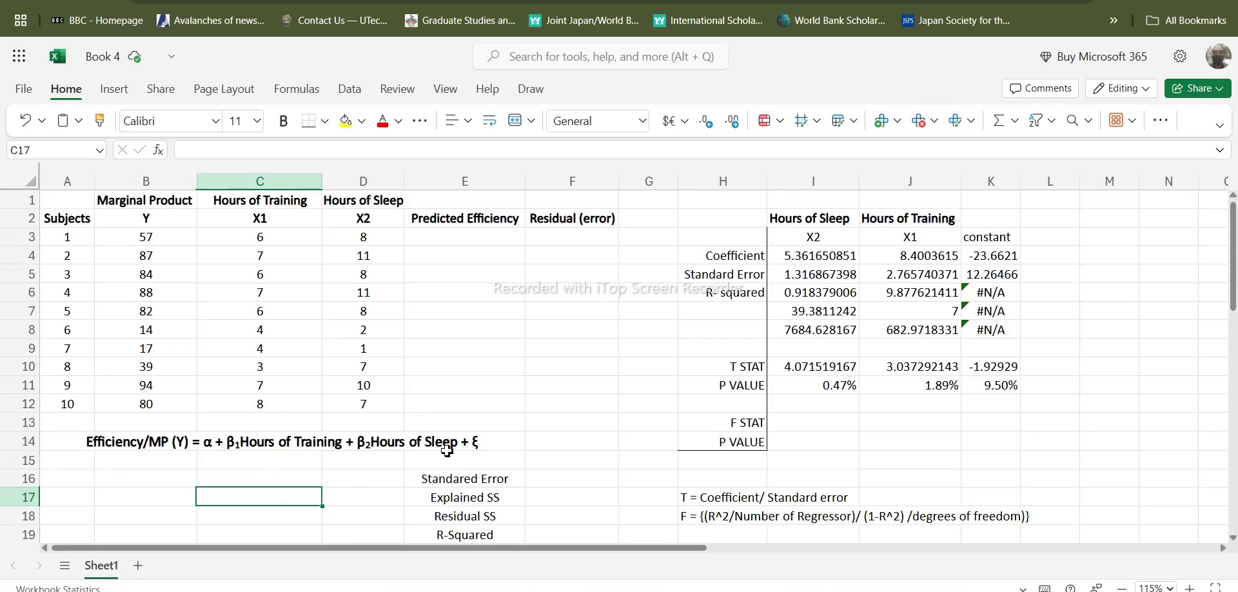
- Clear the old LINEST results in I4:K8 and the T STAT and P VALUE results in I10:K11
click(209, 439)
double_click(206, 440)
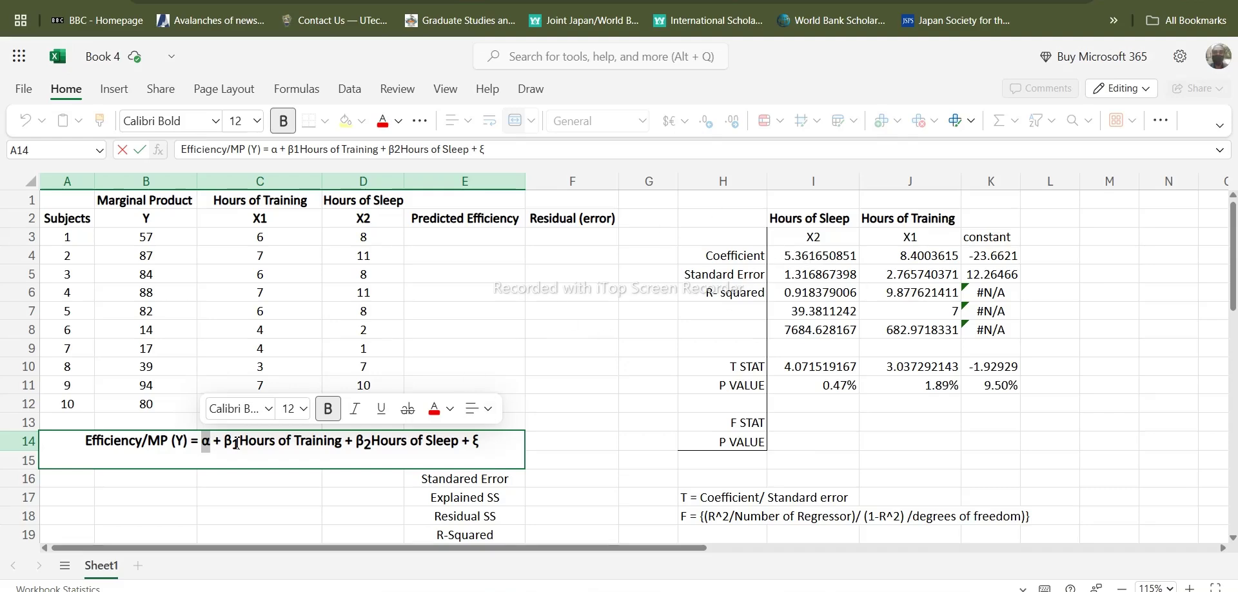
drag(786, 261, 977, 359)
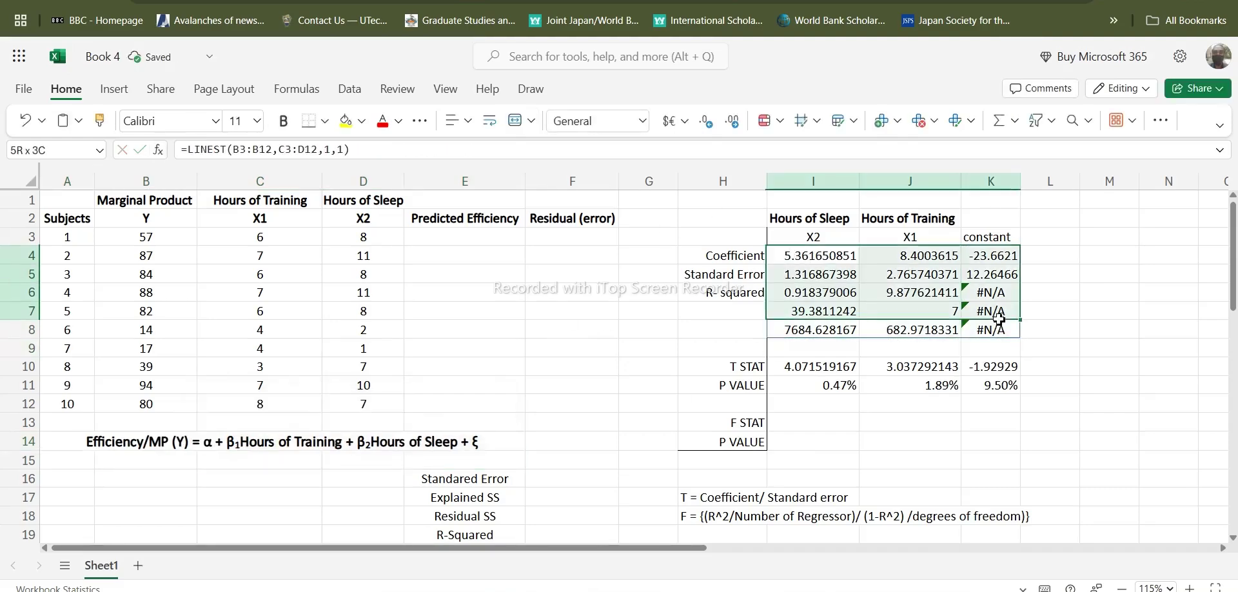
key(Delete)
drag(922, 385, 991, 385)
key(Delete)
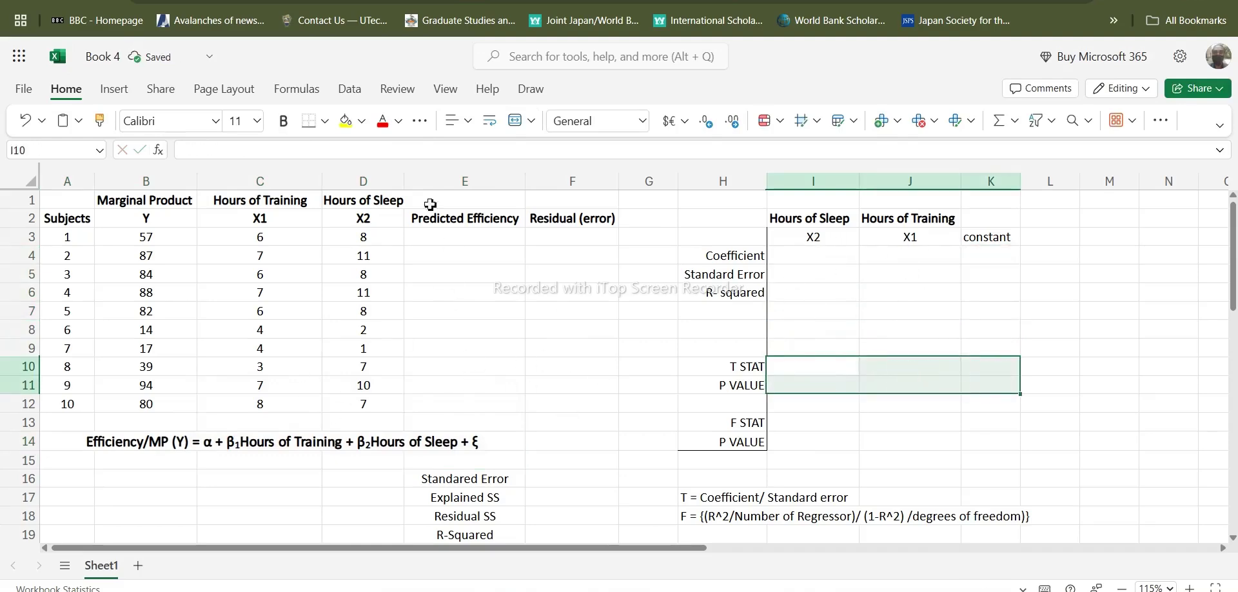
- Examine the β₁ and β₂ coefficients, the dependent variable and the error term in the regression equation
double_click(227, 443)
drag(241, 443, 224, 444)
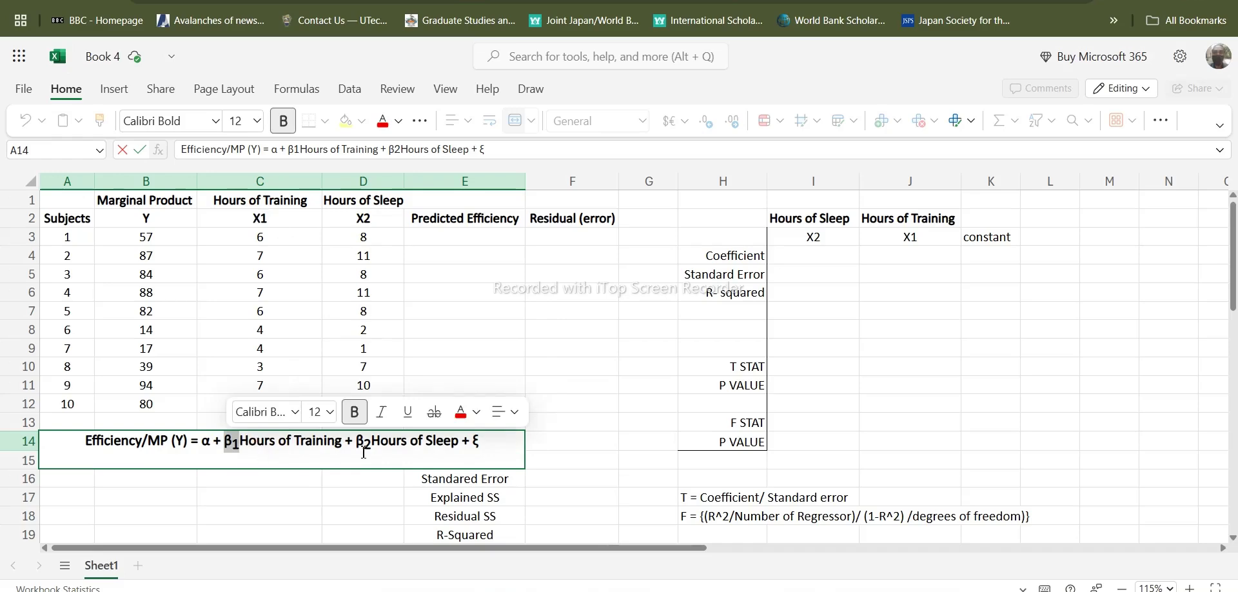
drag(372, 441, 358, 442)
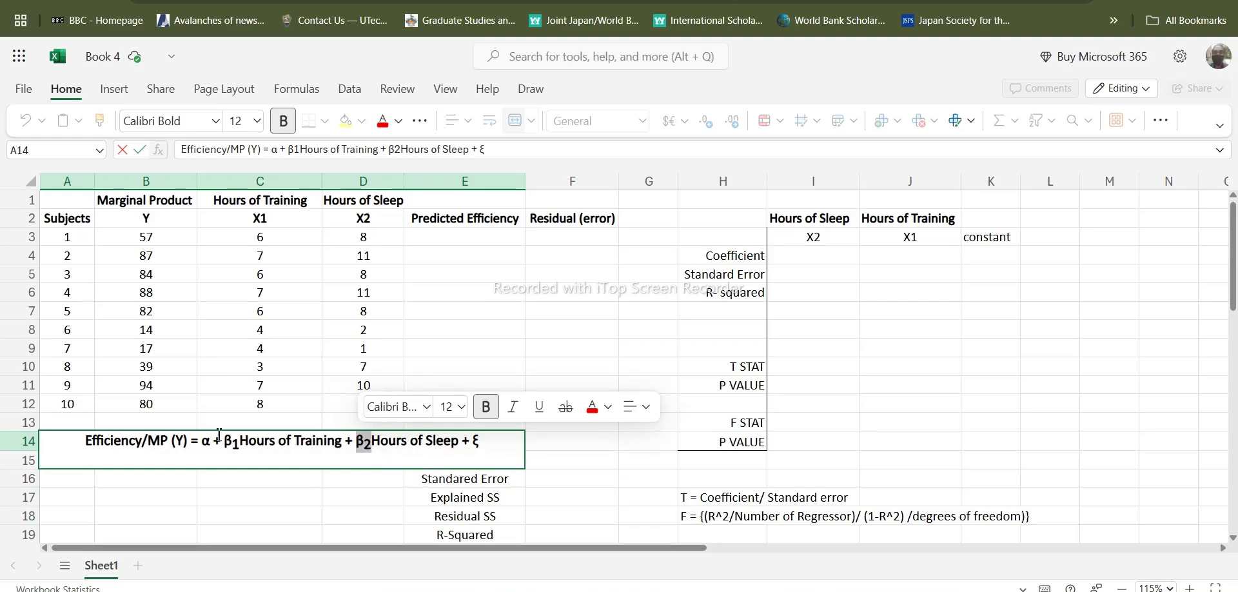
drag(84, 444, 188, 444)
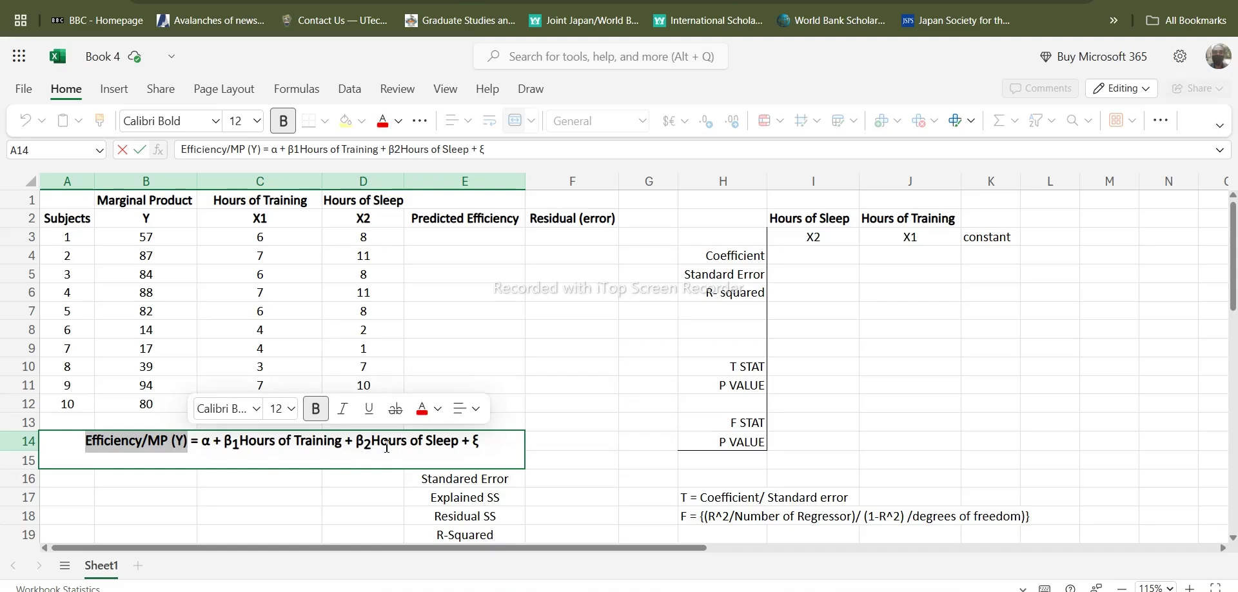
click(478, 443)
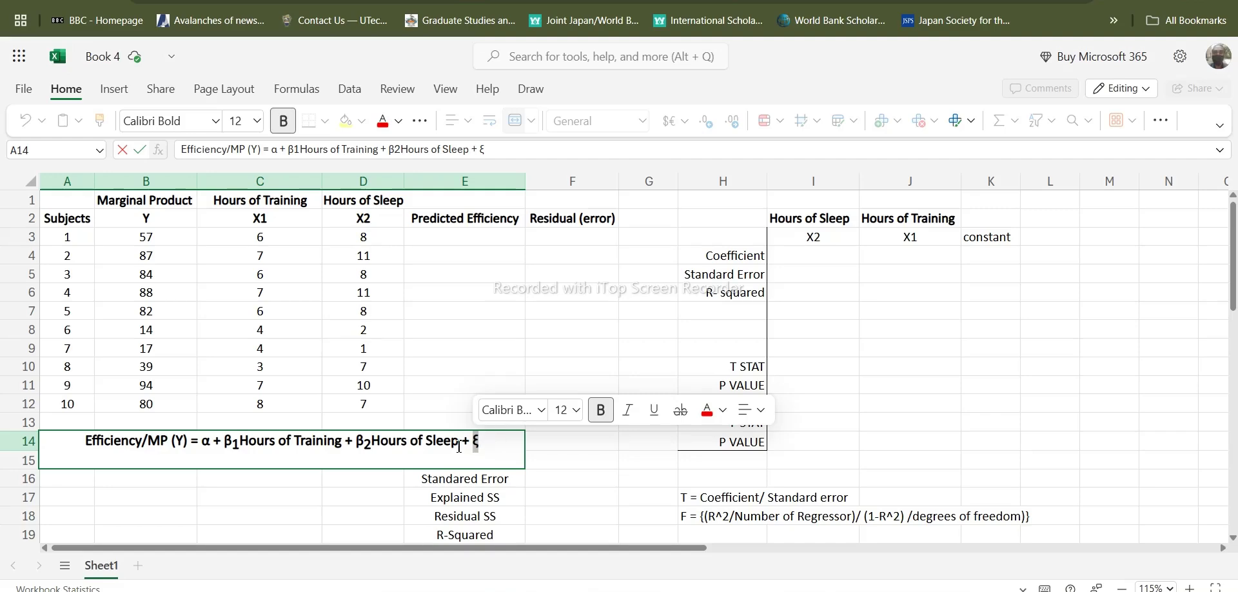
click(533, 454)
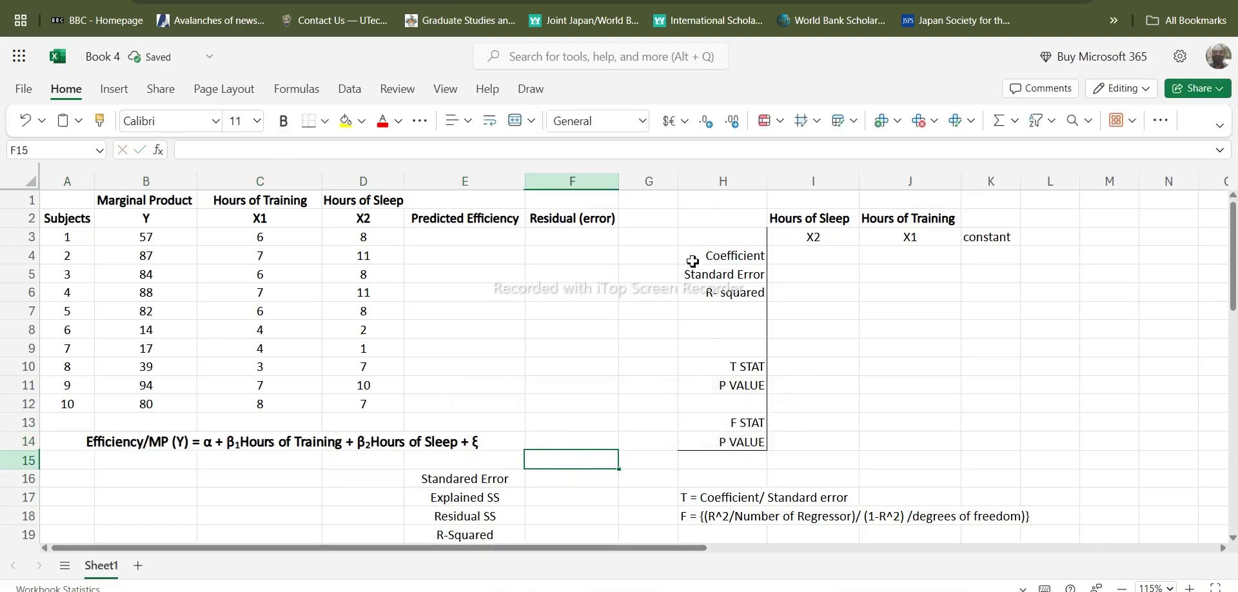
- Enter =LINEST(B3:B12,C3:D12,1,1) in I4, the Hours of Sleep coefficient cell, to output the full regression statistics
scroll(710, 545, right, 2)
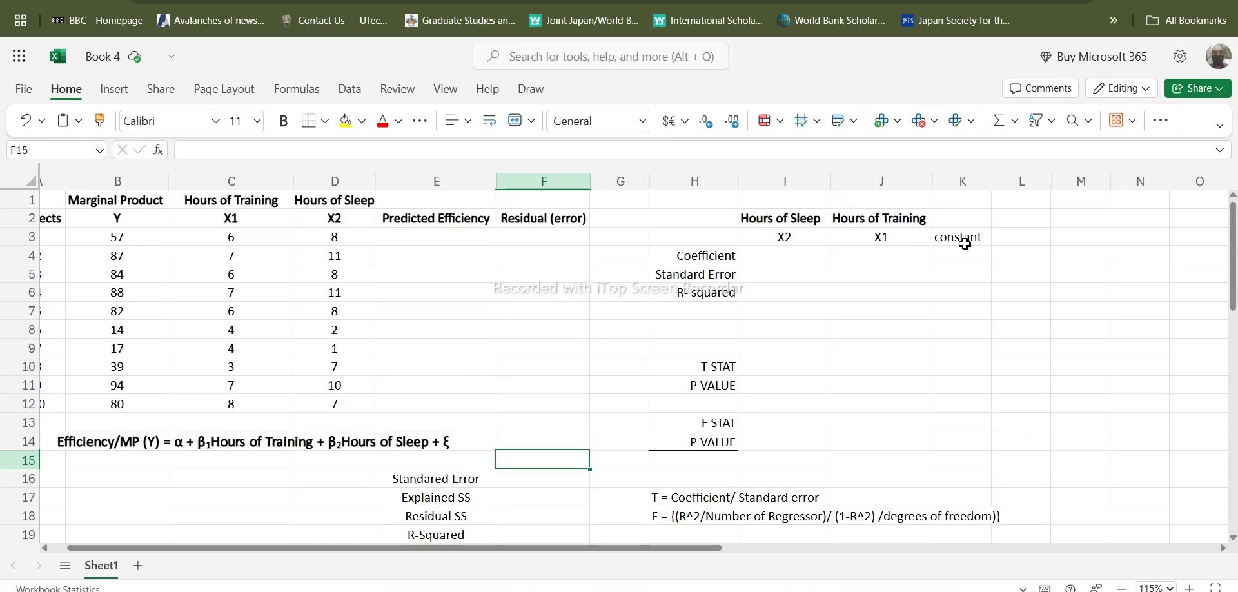
double_click(765, 255)
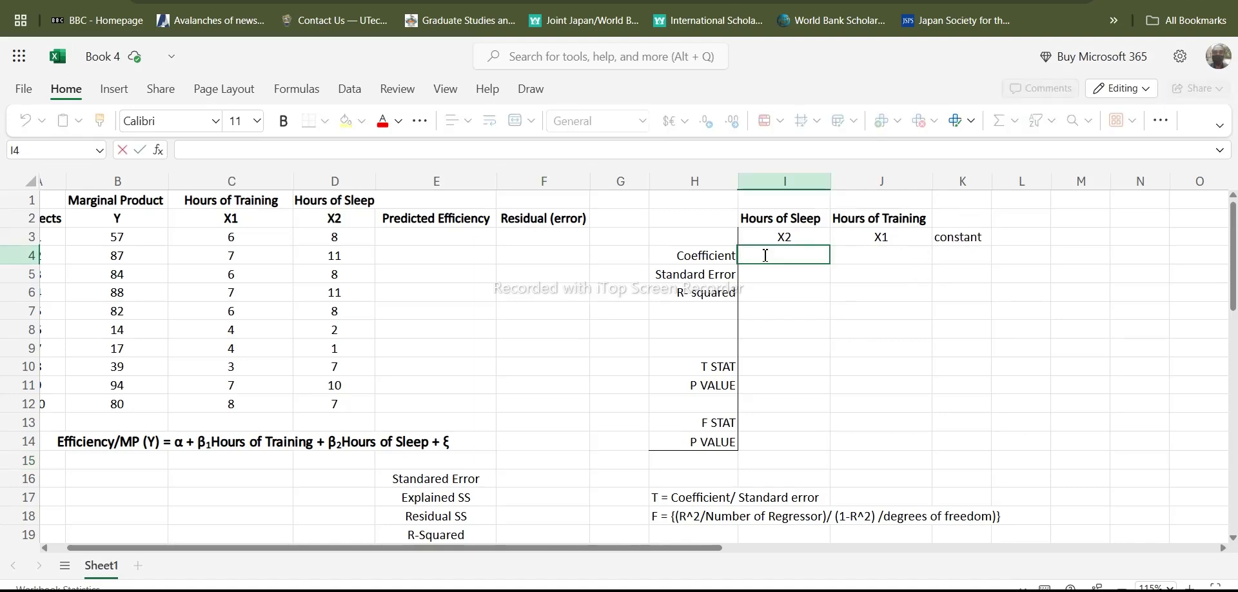
text(=LINEST()
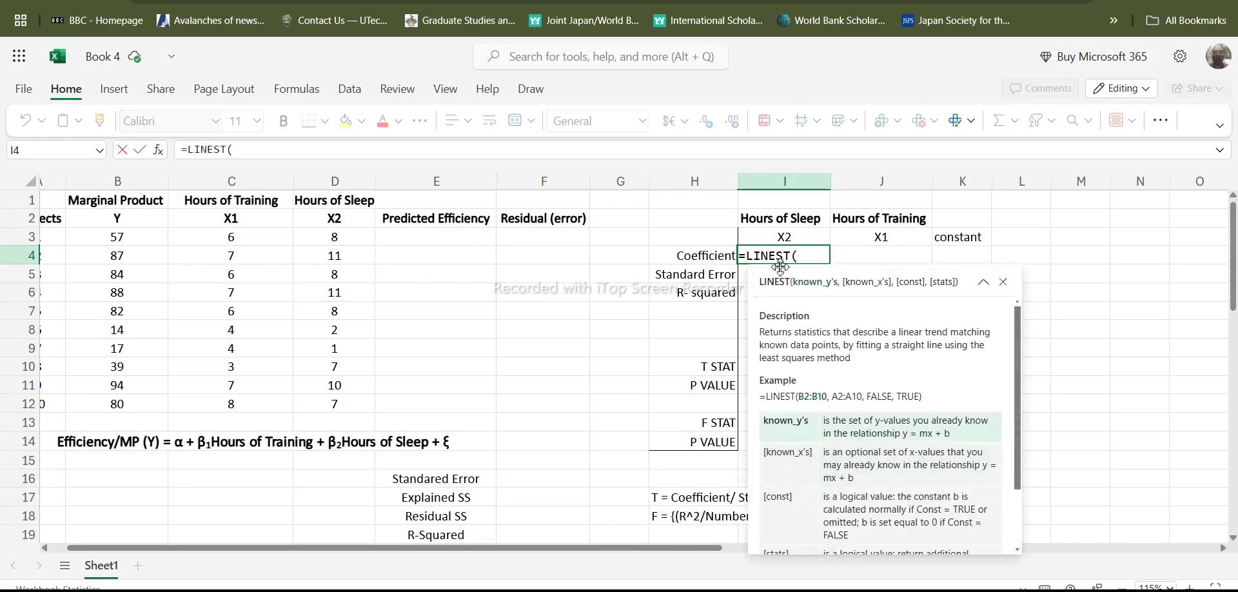
click(118, 239)
key(ctrl+shift+Down)
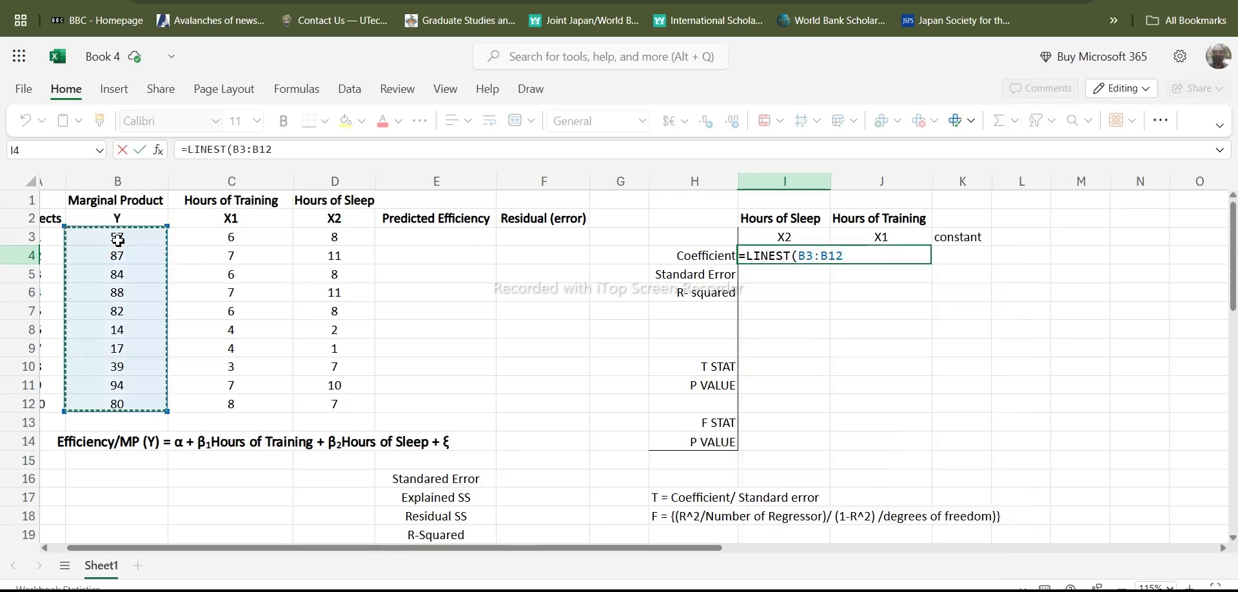
text(,)
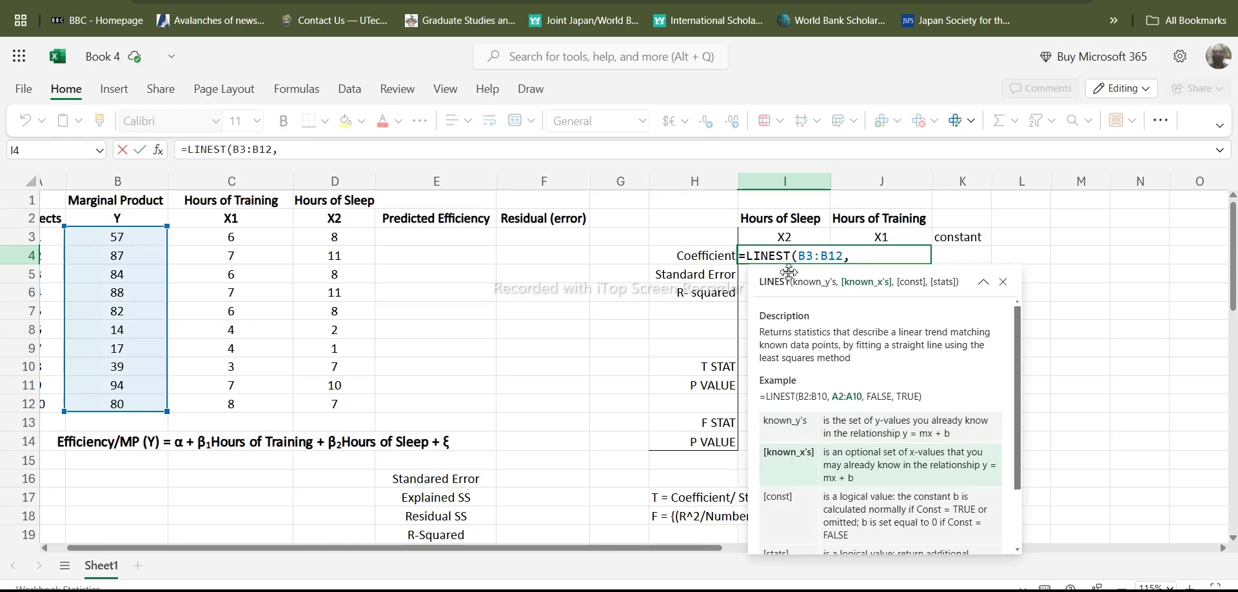
click(242, 238)
key(ctrl+shift+Right)
key(ctrl+shift+Down)
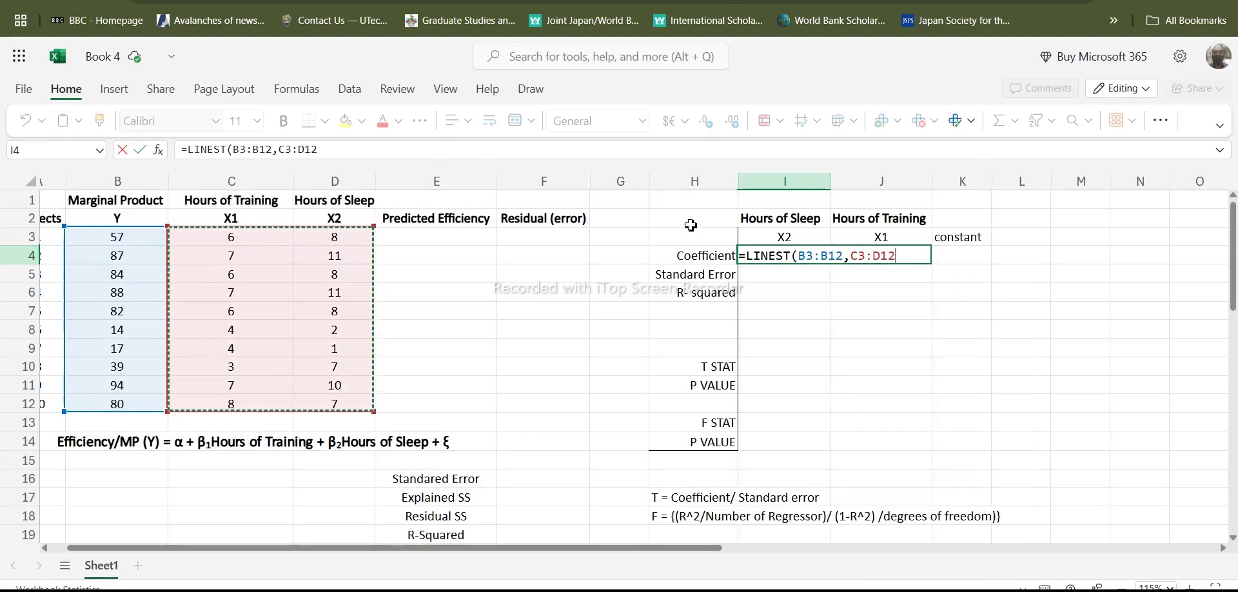
text(,)
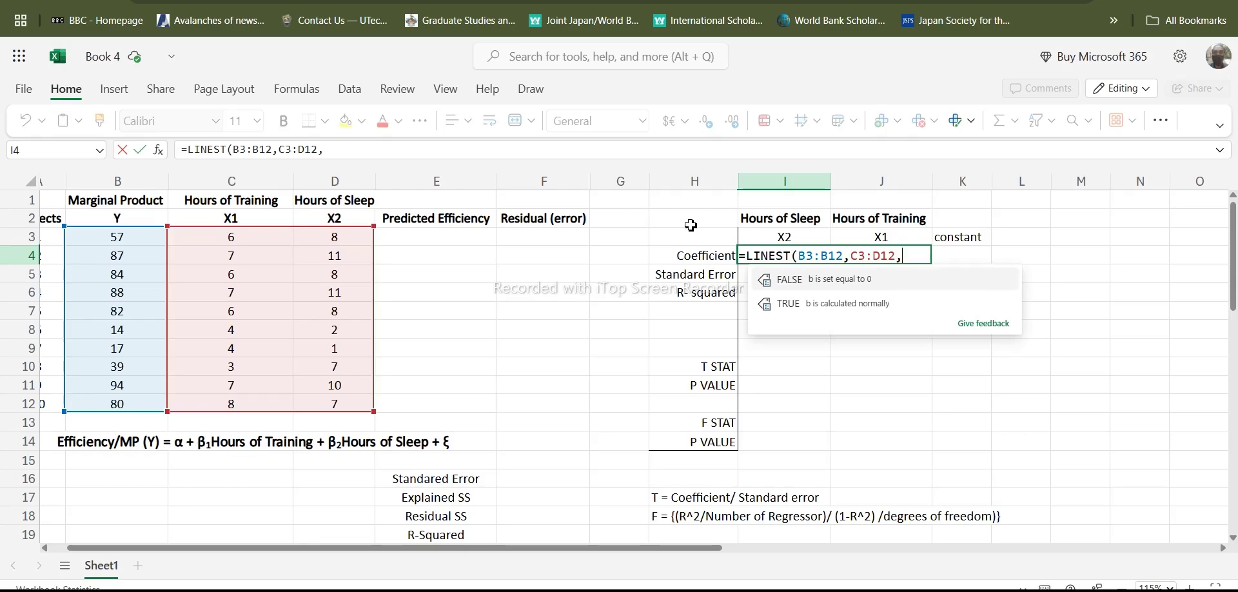
text(1,)
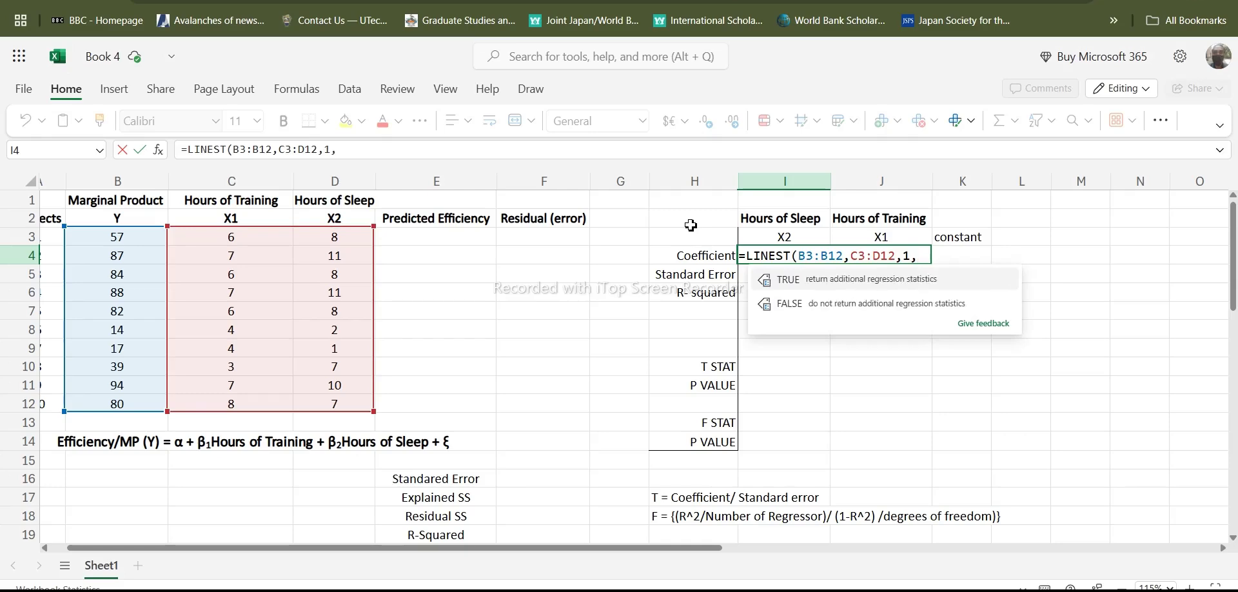
text(1)
text())
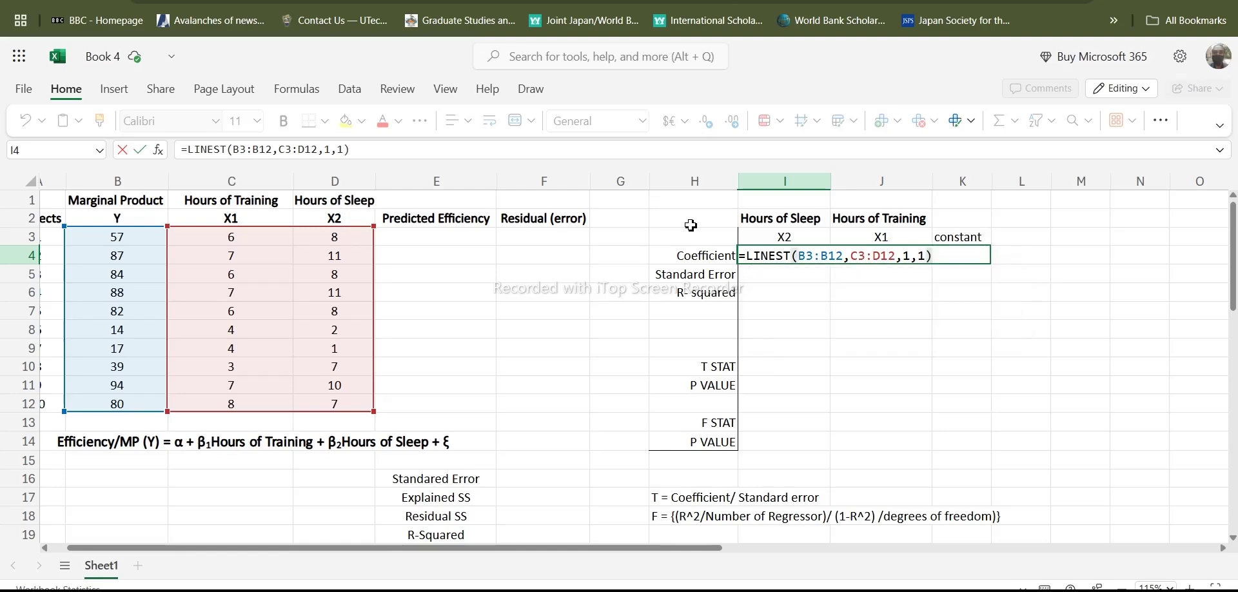
key(Return)
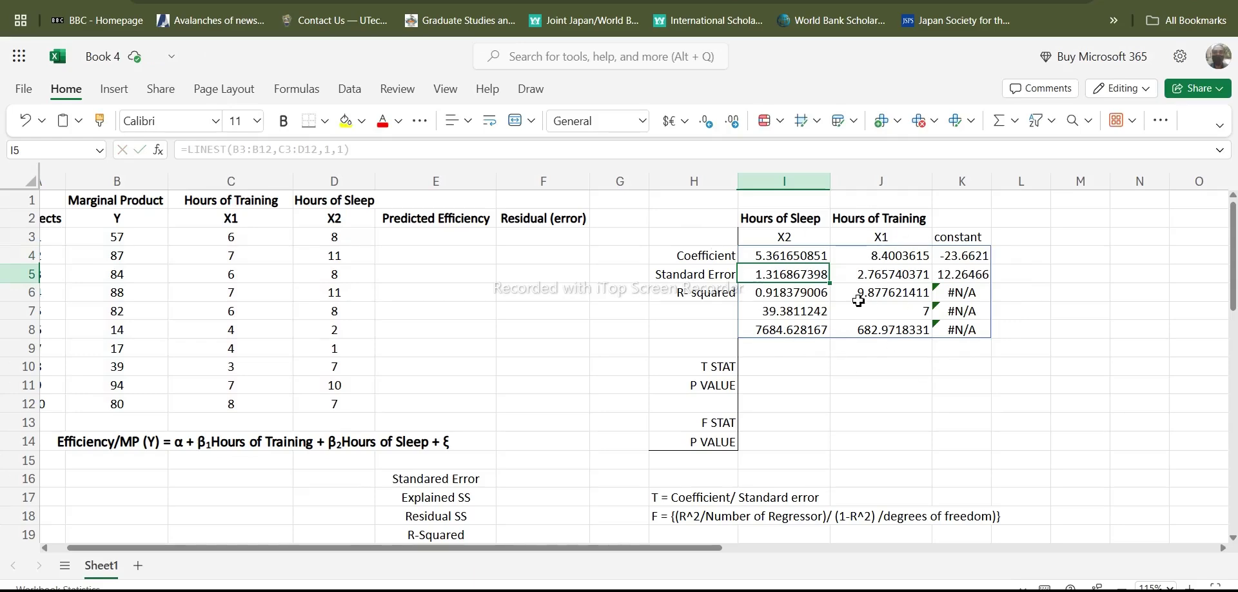
- Examine the regression output for the constant, Hours of Training and Hours of Sleep, including the coefficients and R-squared
click(974, 244)
click(971, 256)
click(963, 274)
click(965, 257)
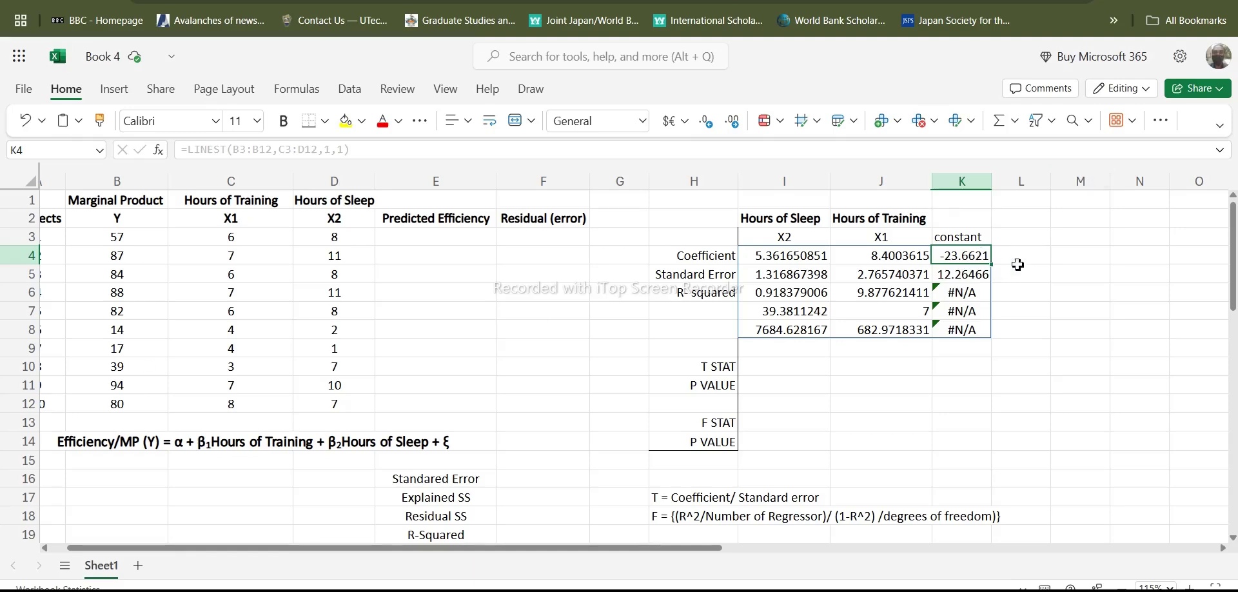
click(888, 240)
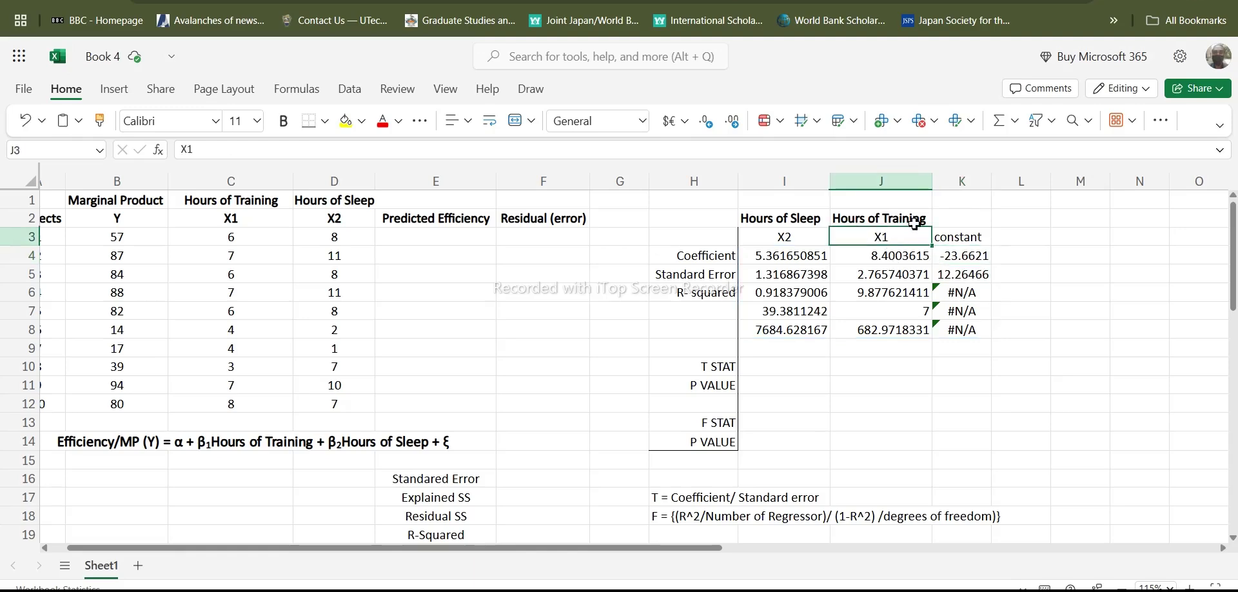
drag(888, 240, 906, 329)
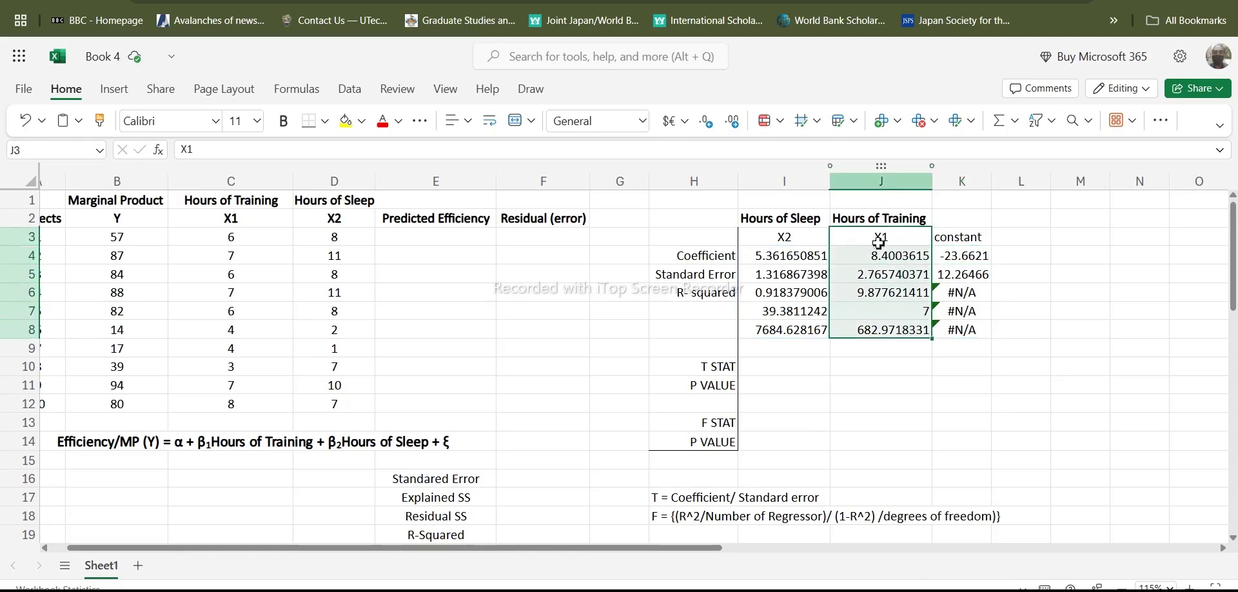
click(871, 259)
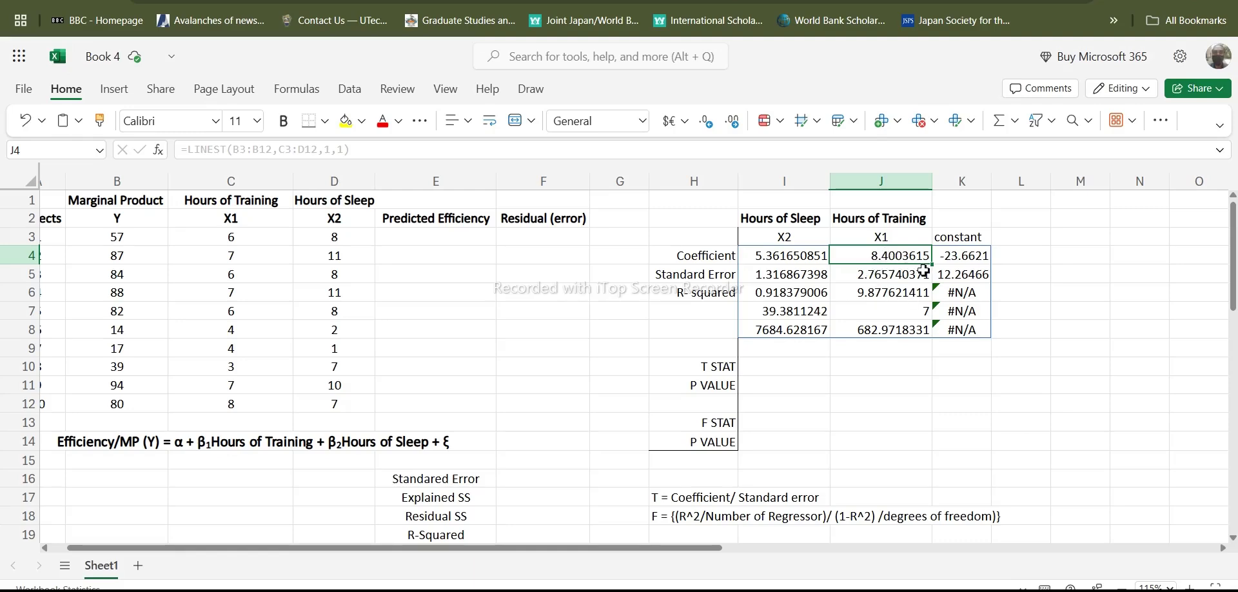
click(777, 259)
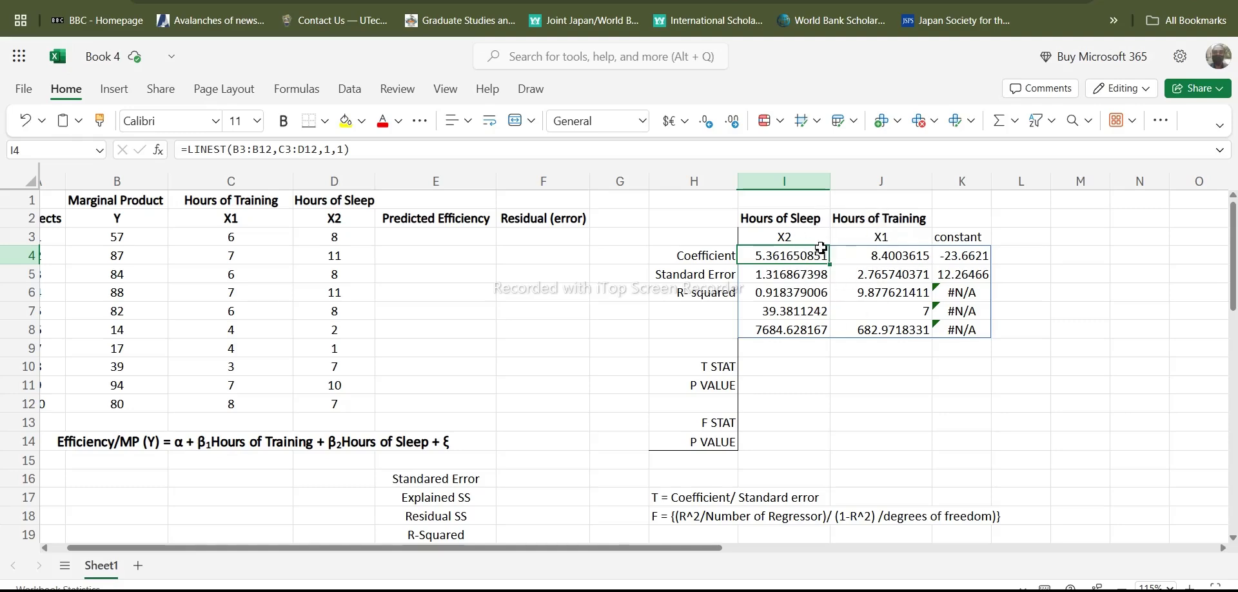
click(772, 369)
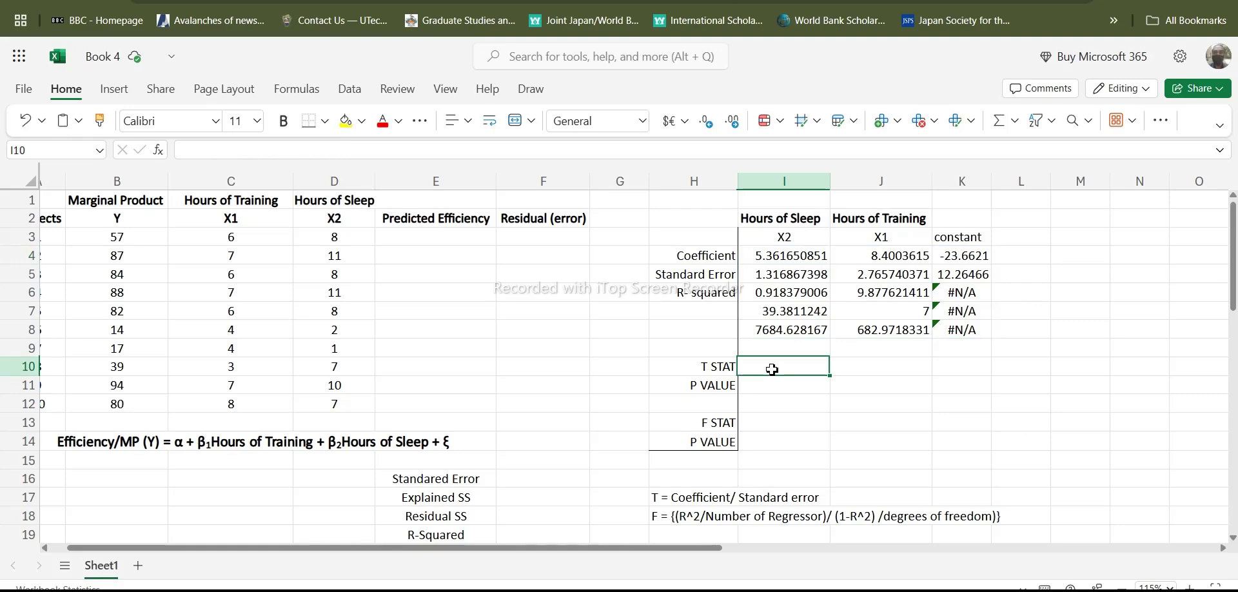
click(793, 258)
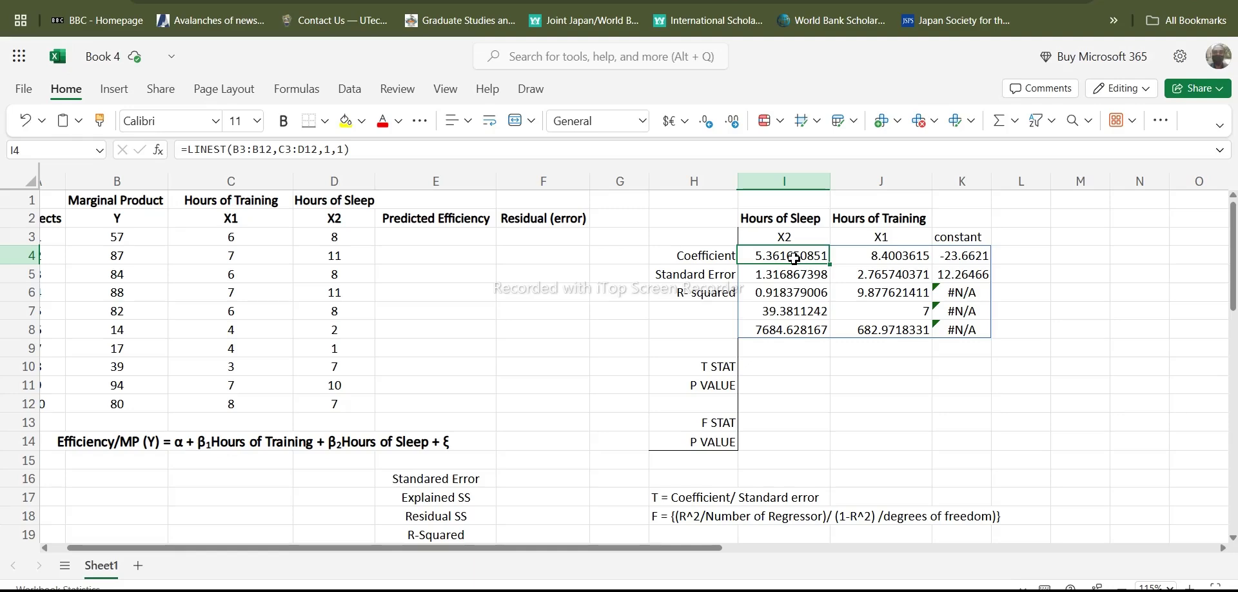
click(777, 299)
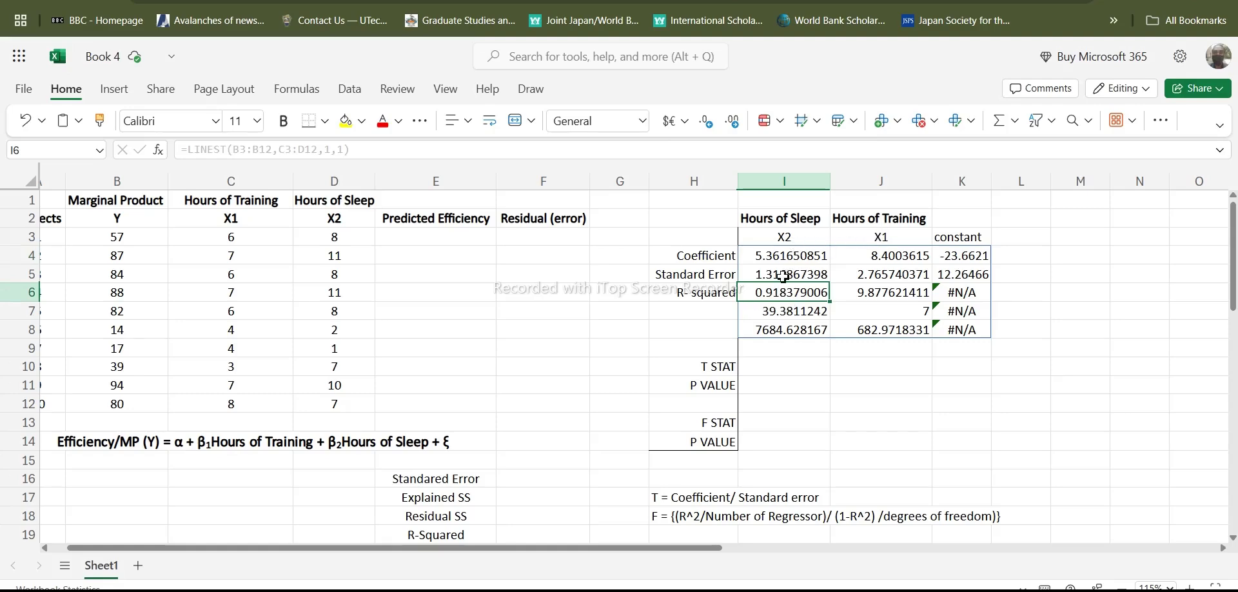
- Calculate the T STAT in I10 with =I4/I5 and fill the formula across to K10 for Hours of Training and the constant
click(764, 369)
double_click(766, 369)
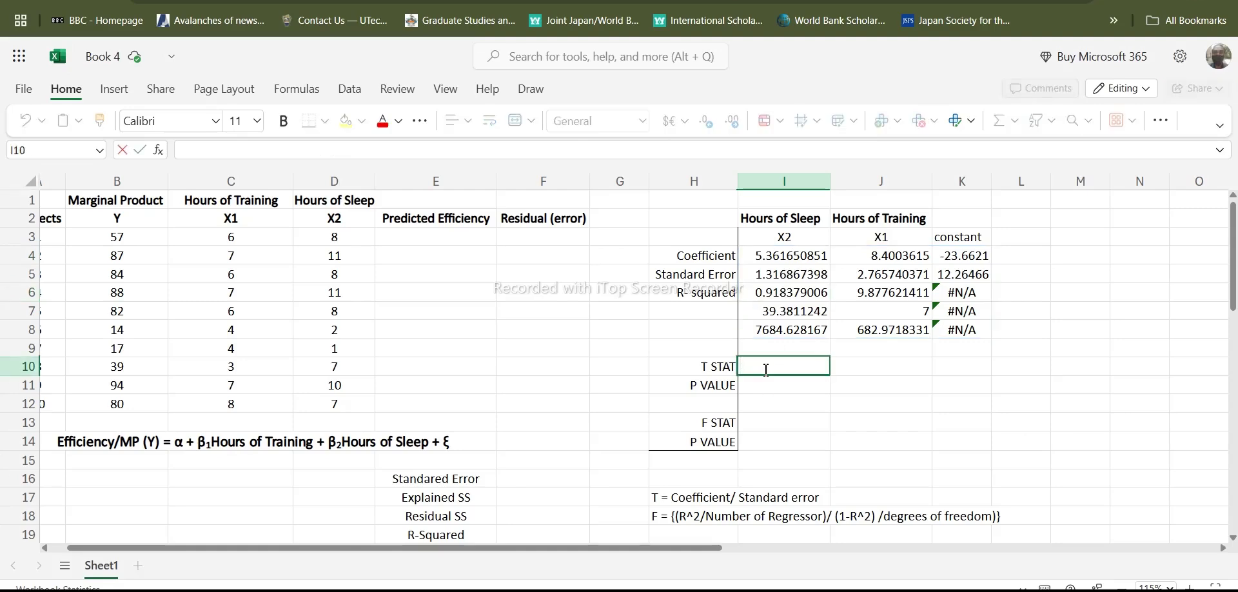
text(=)
click(794, 258)
text(/)
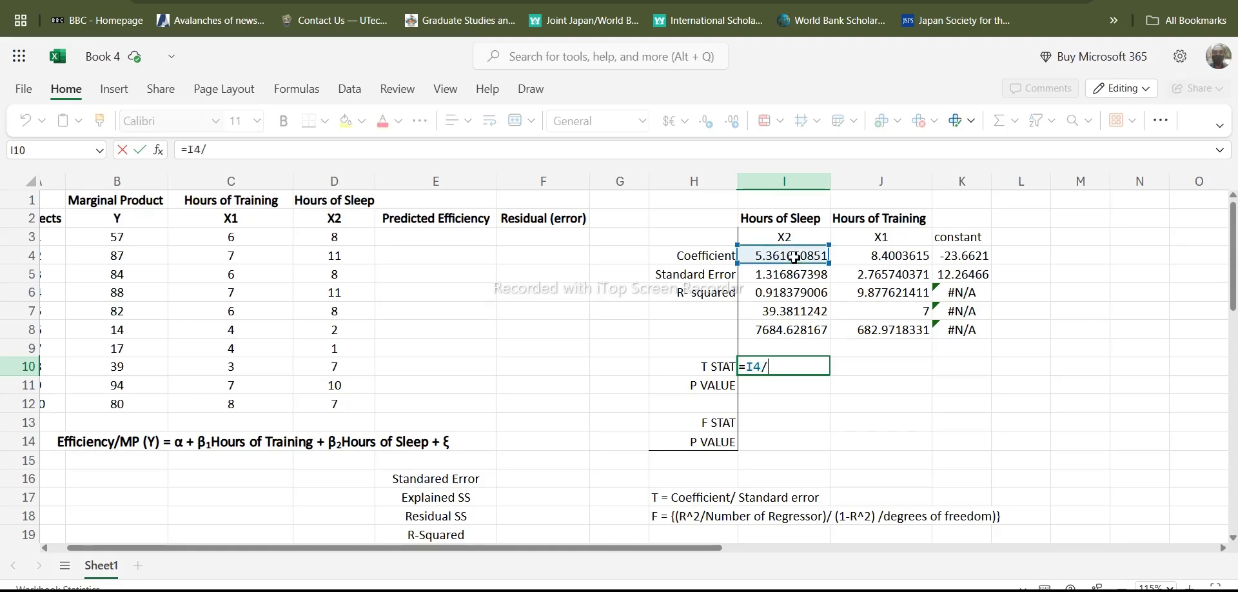
click(788, 279)
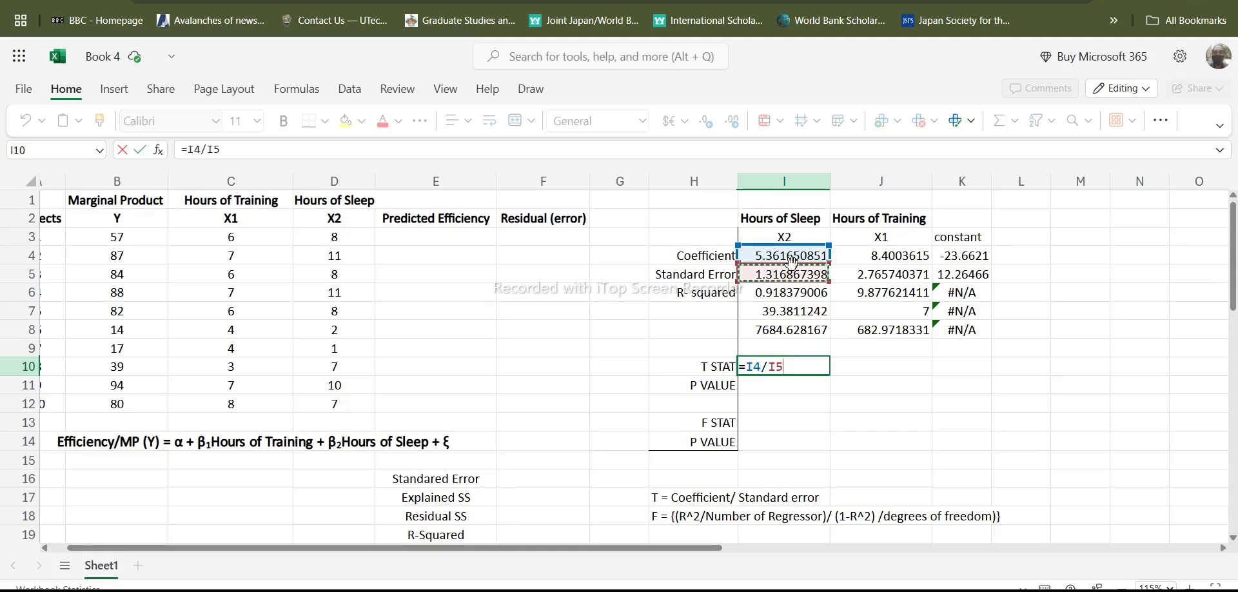
key(Return)
drag(804, 367, 894, 378)
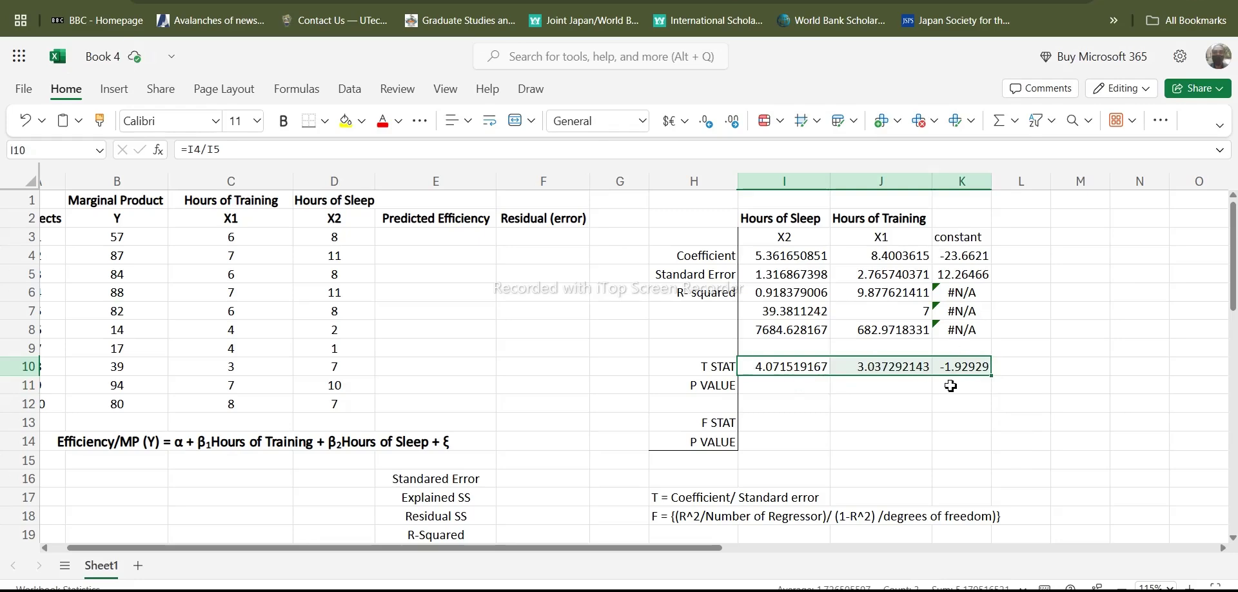
click(904, 401)
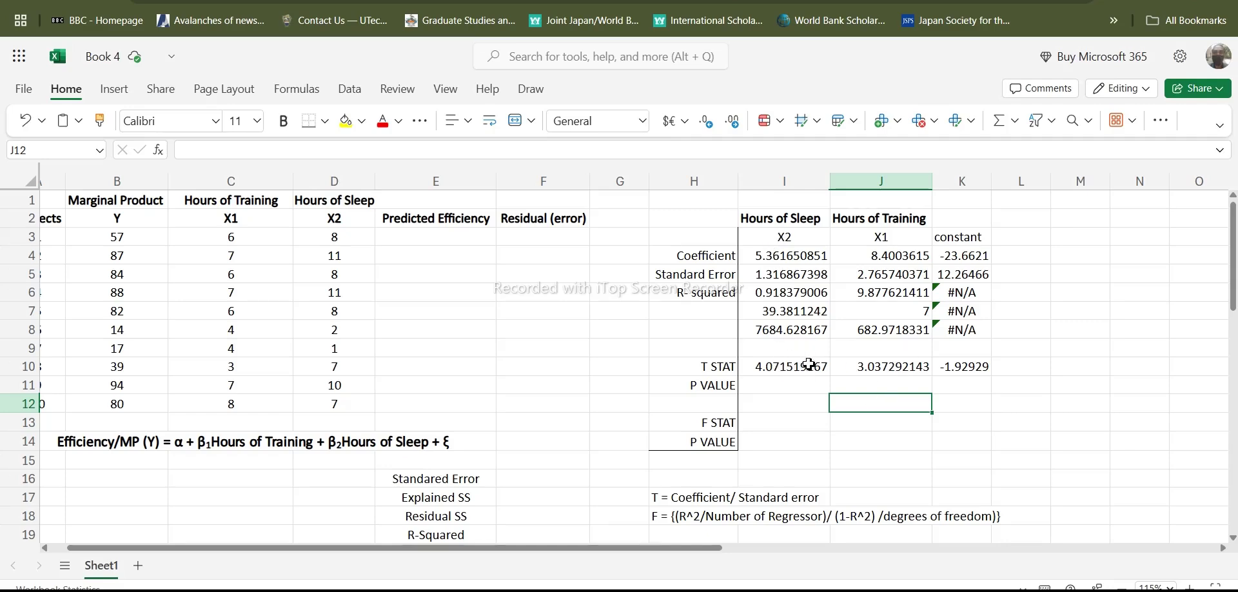
click(978, 369)
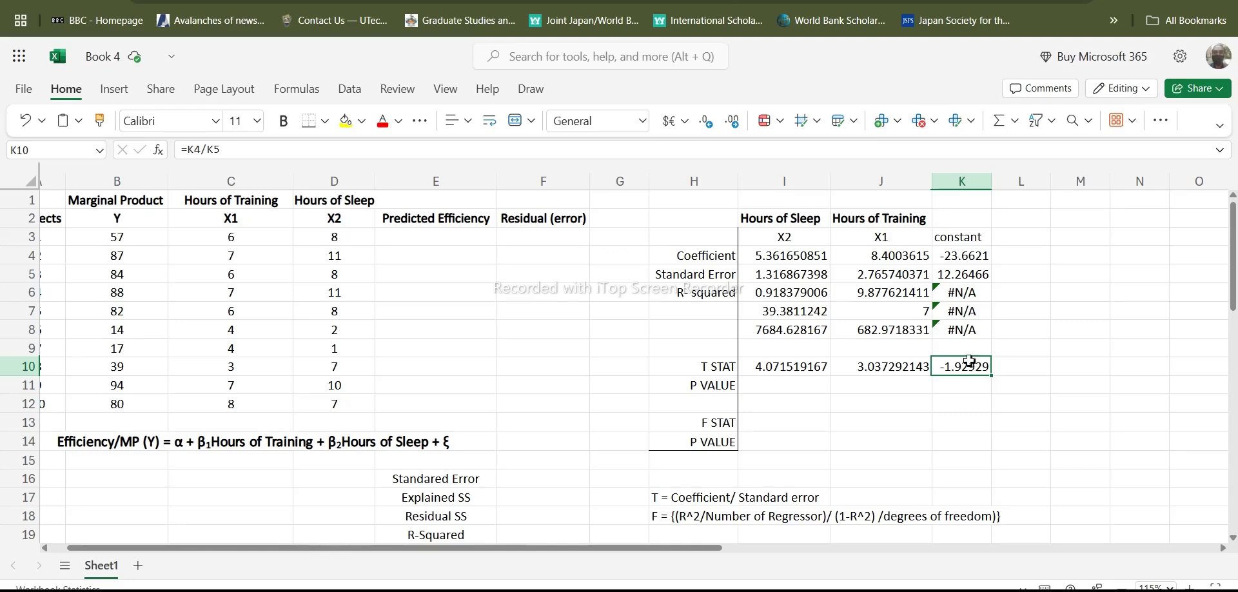
- Calculate the two-tailed P VALUE for Hours of Sleep in I11 with =T.DIST.2T(ABS(I10),$J7)
click(769, 386)
double_click(769, 386)
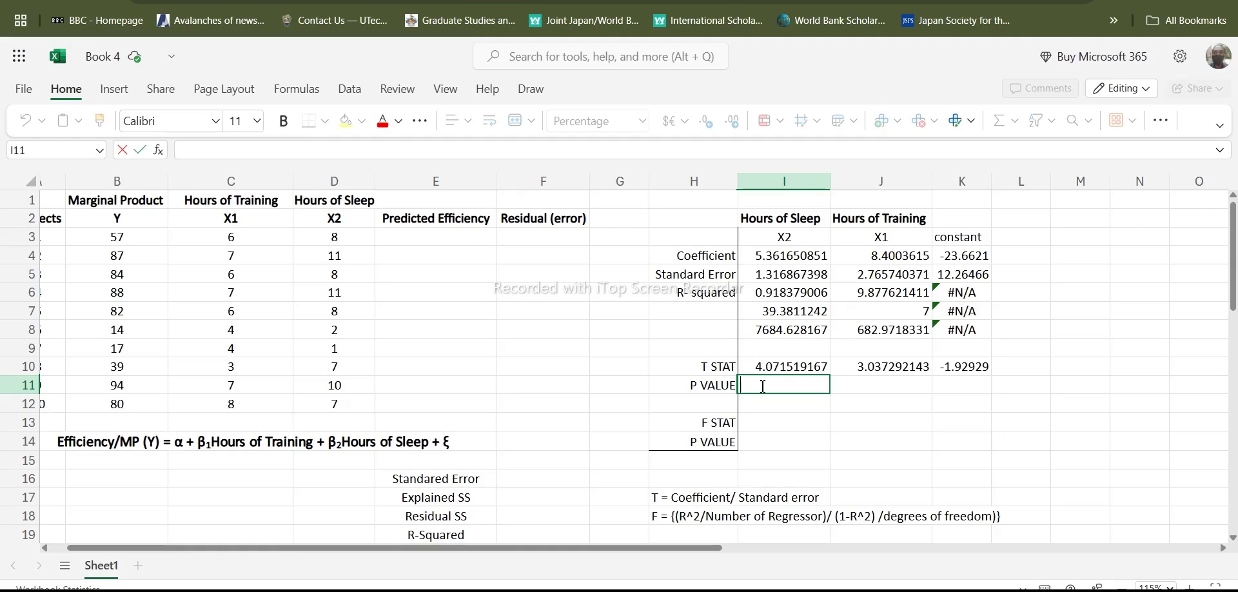
text(=T.DIST)
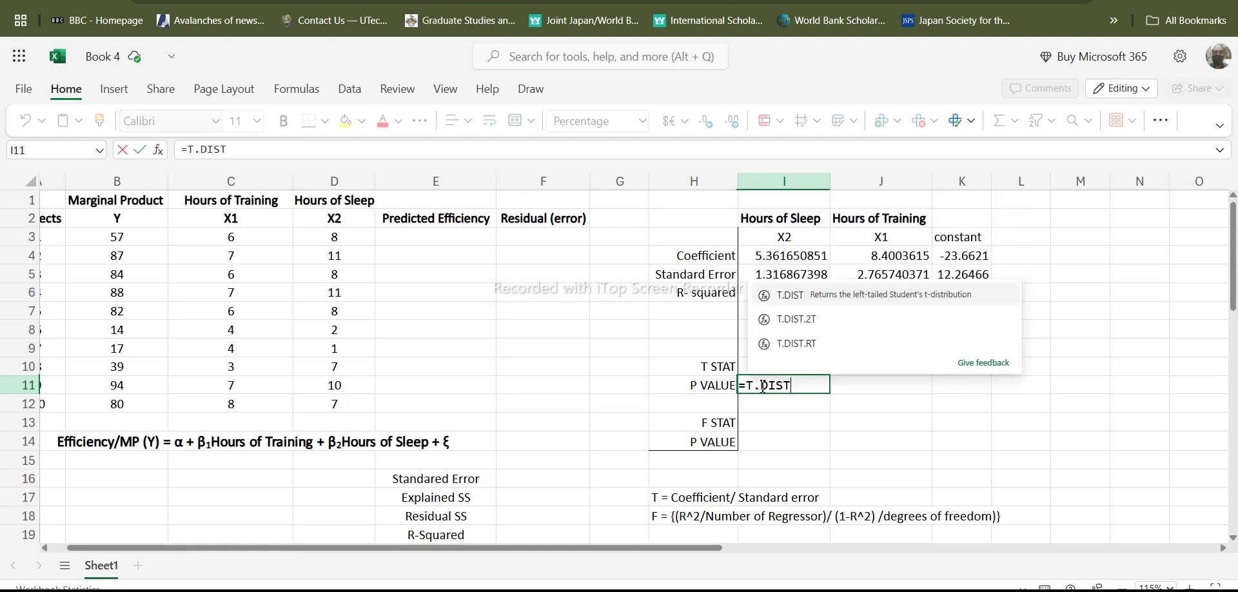
text(.2T()
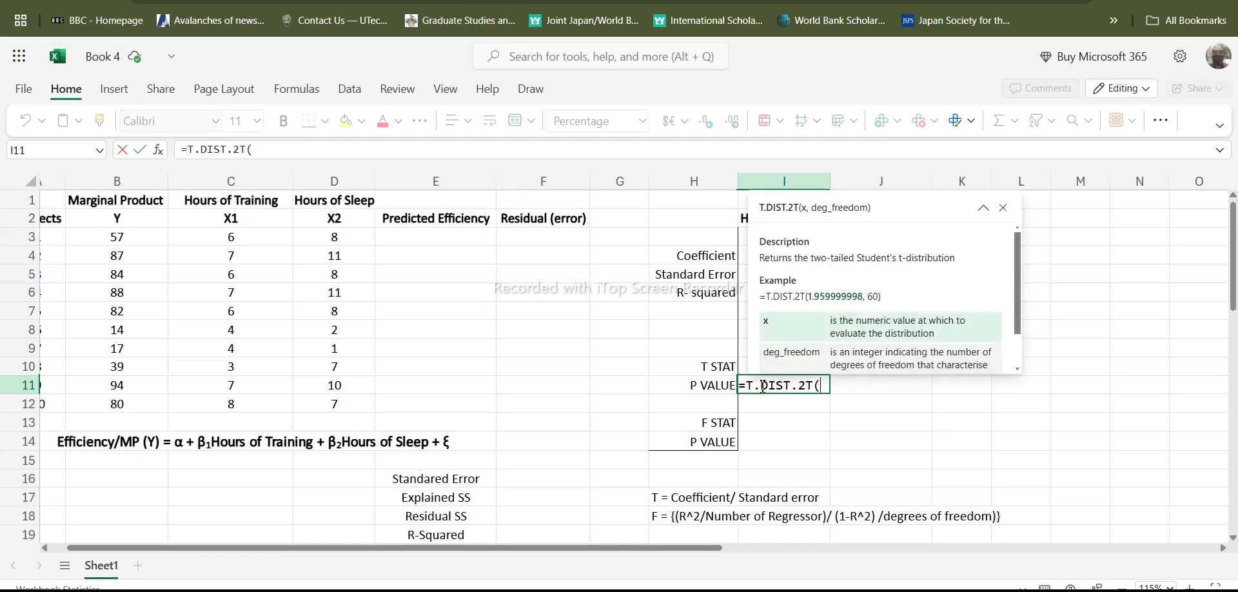
scroll(809, 393, down, 2)
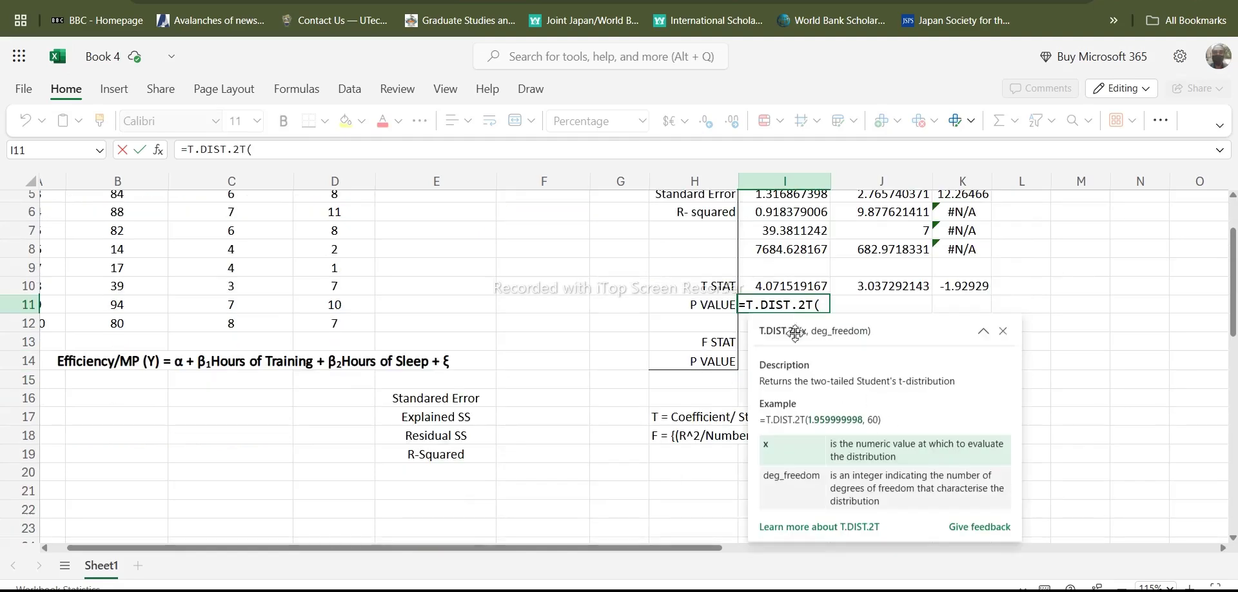
text((ABS)
key(Escape)
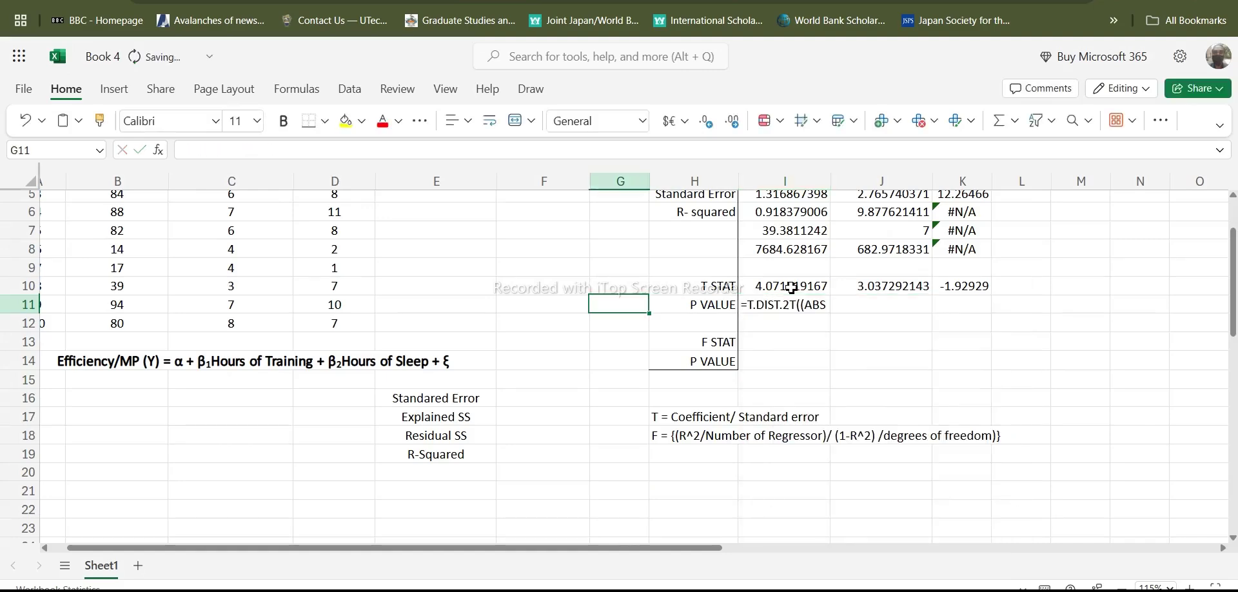
click(818, 304)
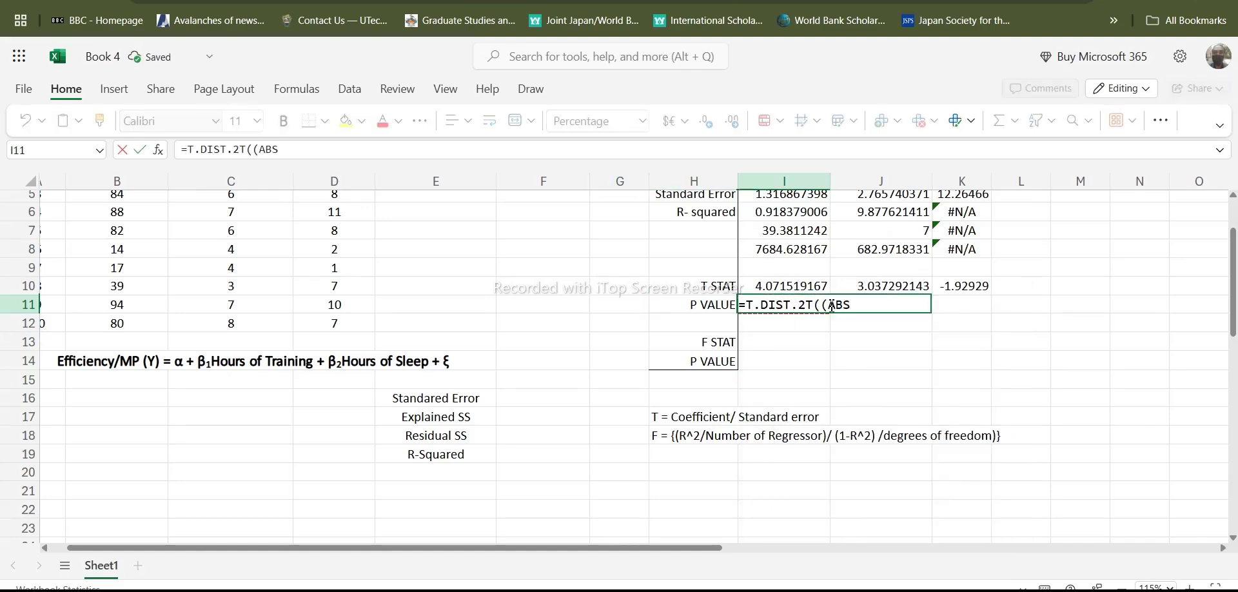
key(BackSpace)
click(887, 305)
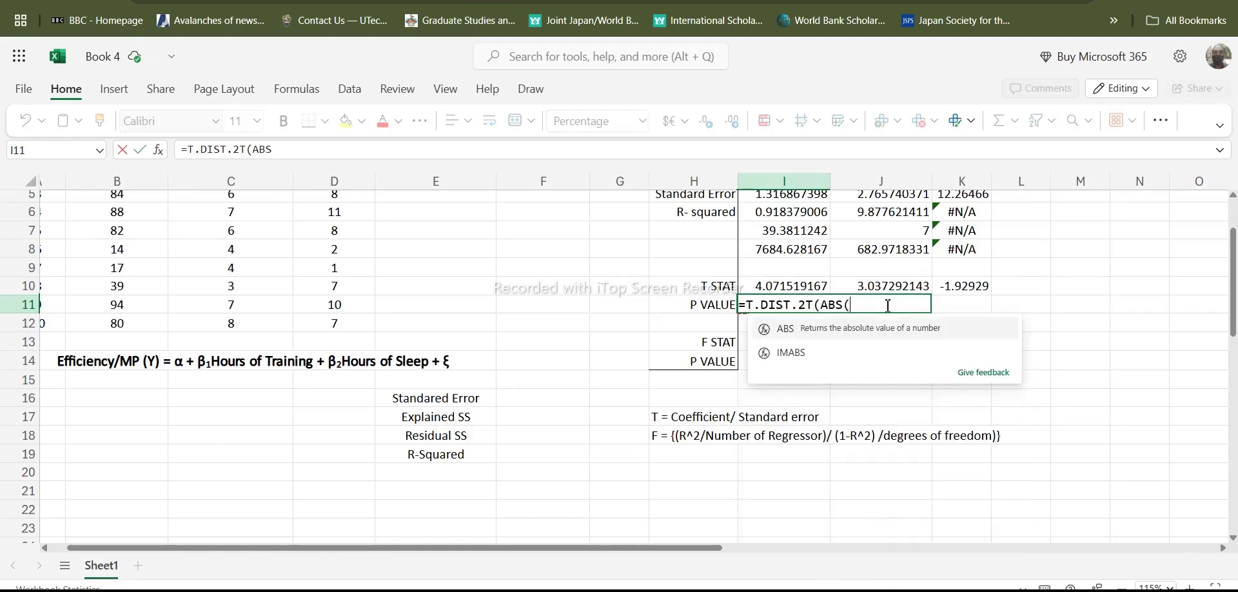
text(()
click(788, 287)
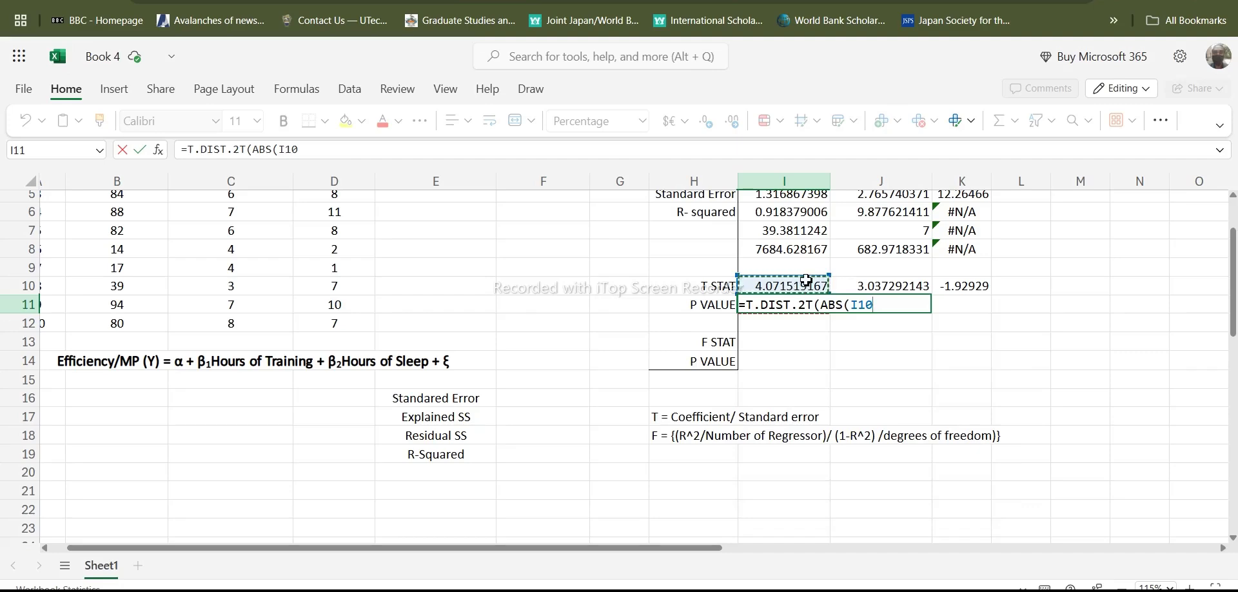
text(),)
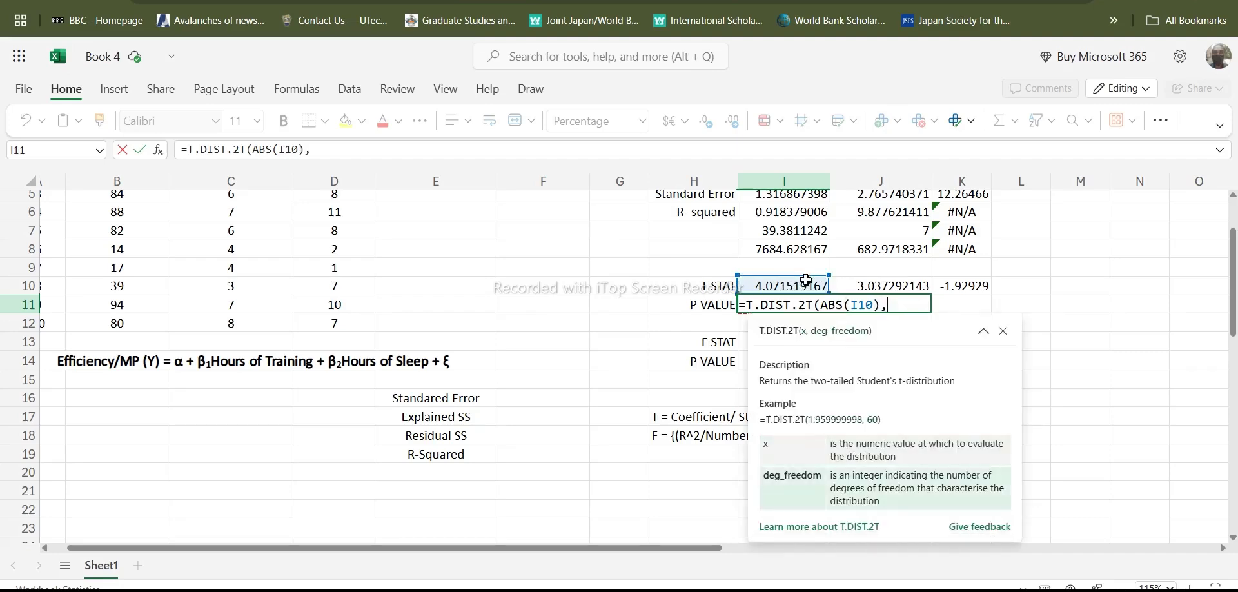
click(893, 231)
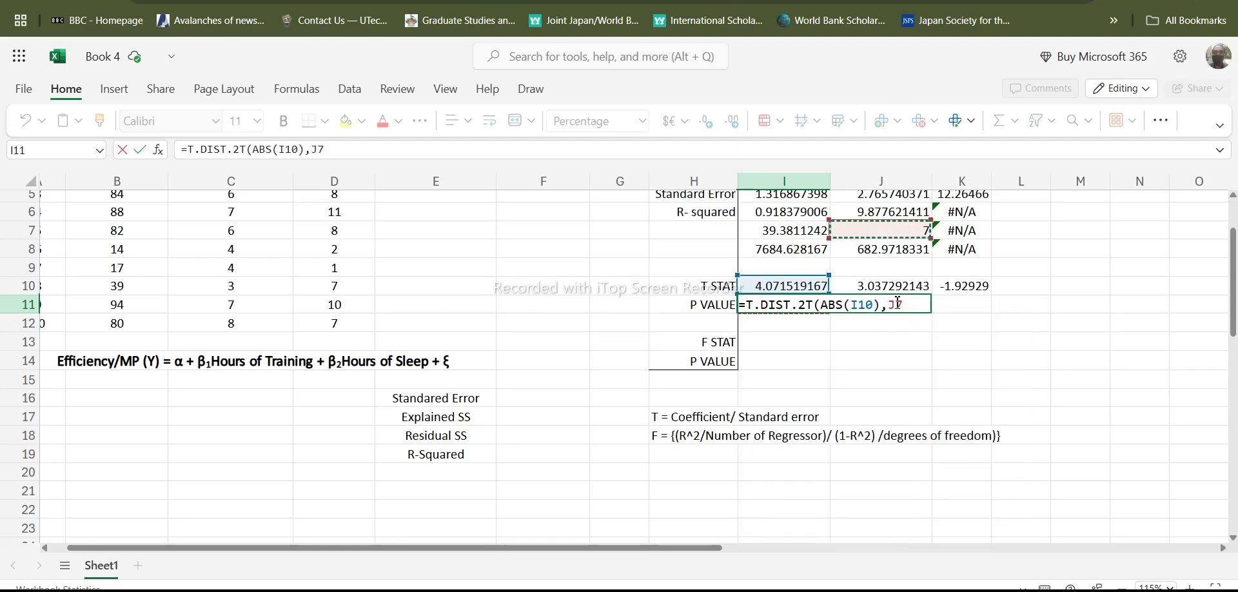
text($J7)
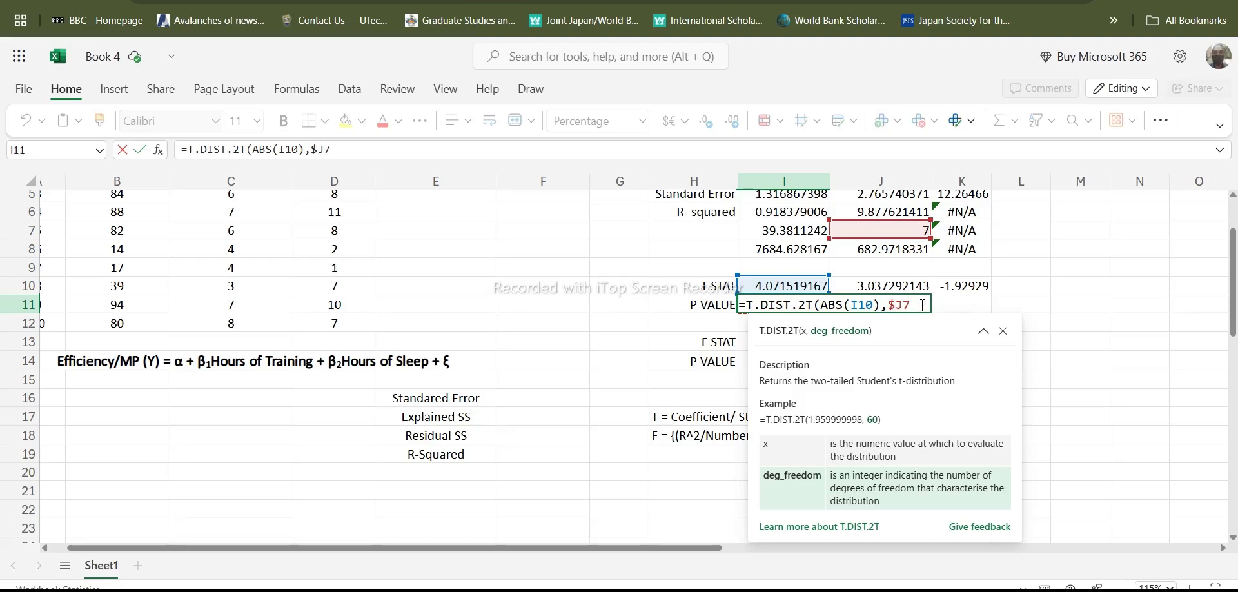
text())
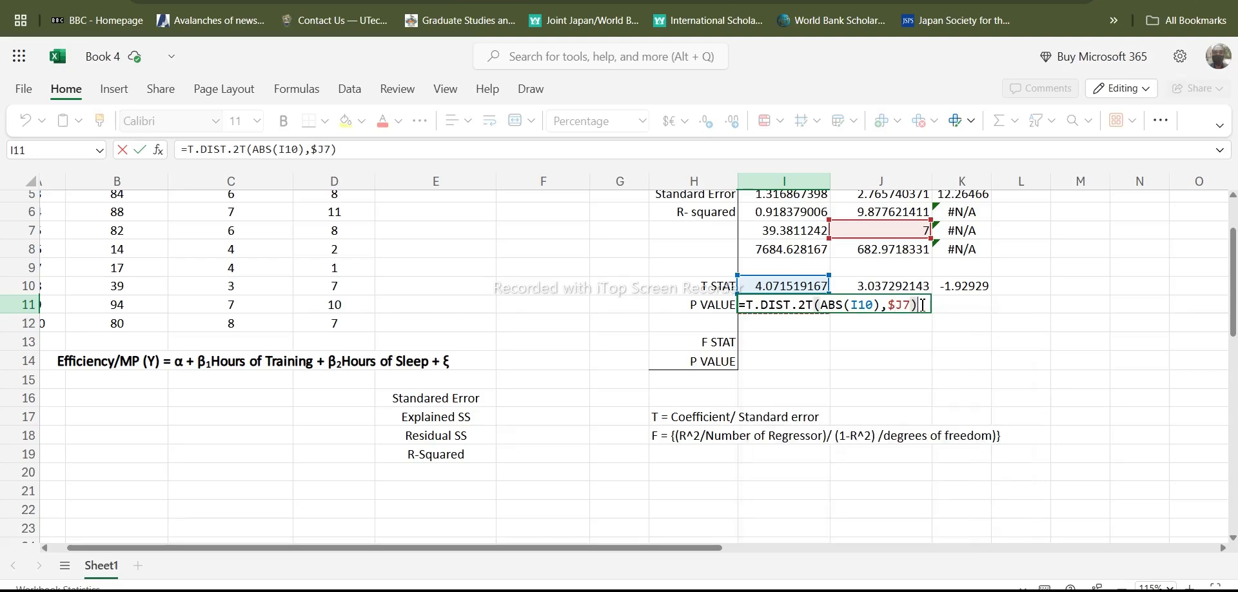
key(Return)
- Fill the P VALUE formula from I11 across to K11 for Hours of Training and the constant
click(816, 308)
drag(815, 308, 975, 319)
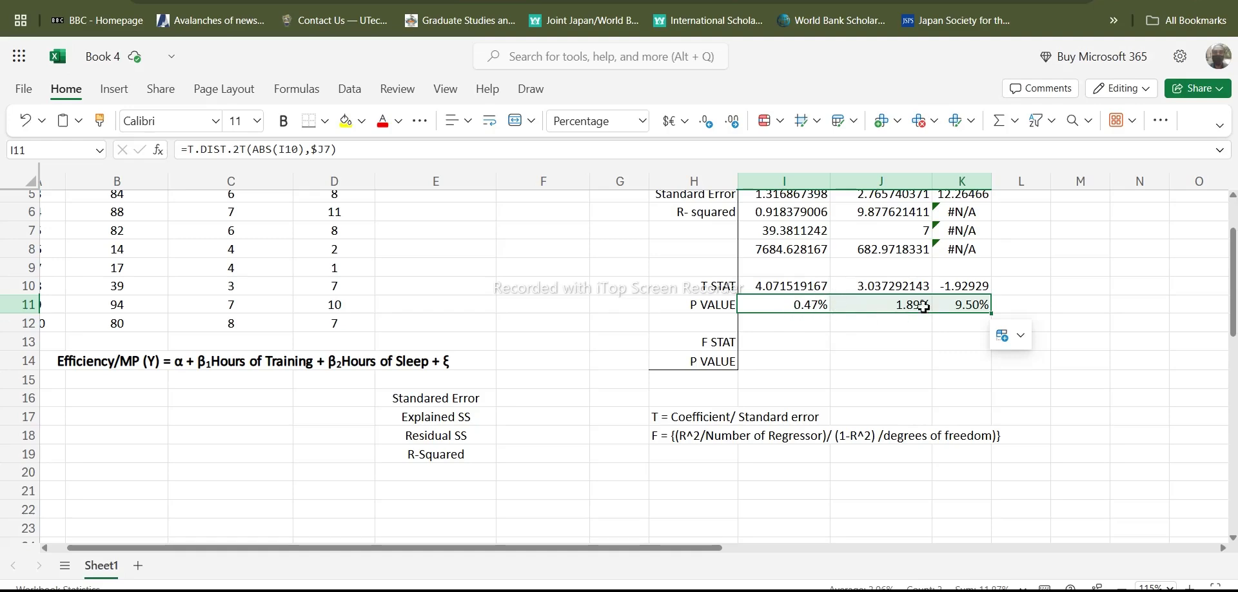
click(939, 345)
- Start the F STAT formula in I13 with R-squared divided by the two regressors, =(I6/2)
scroll(916, 361, up, 2)
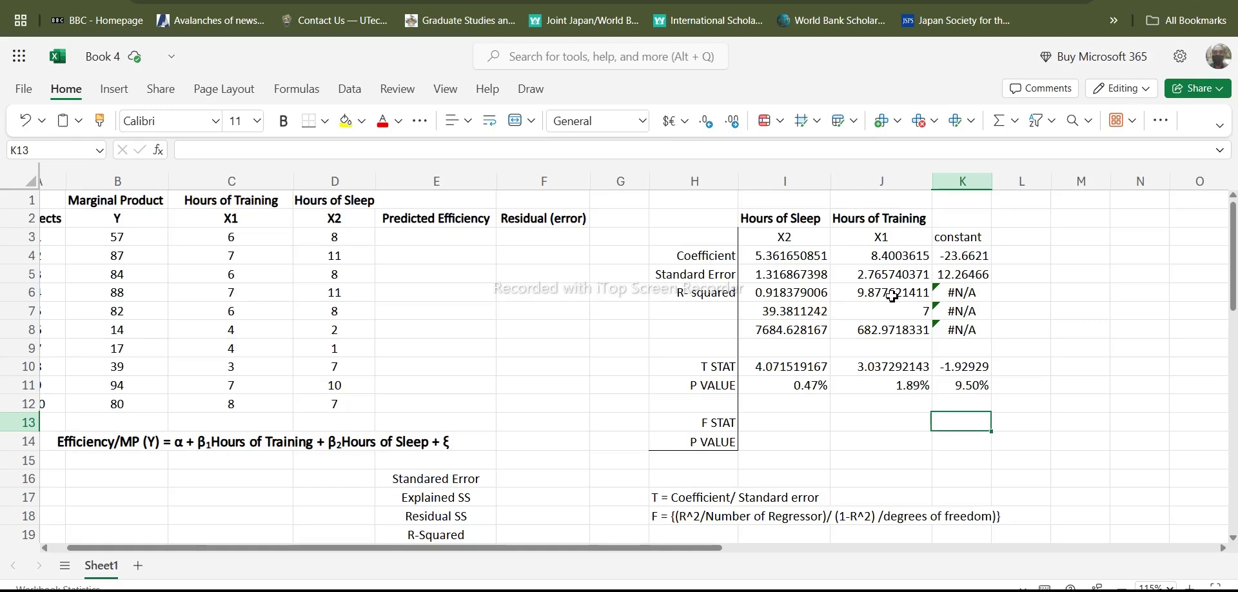
click(782, 423)
text(=)
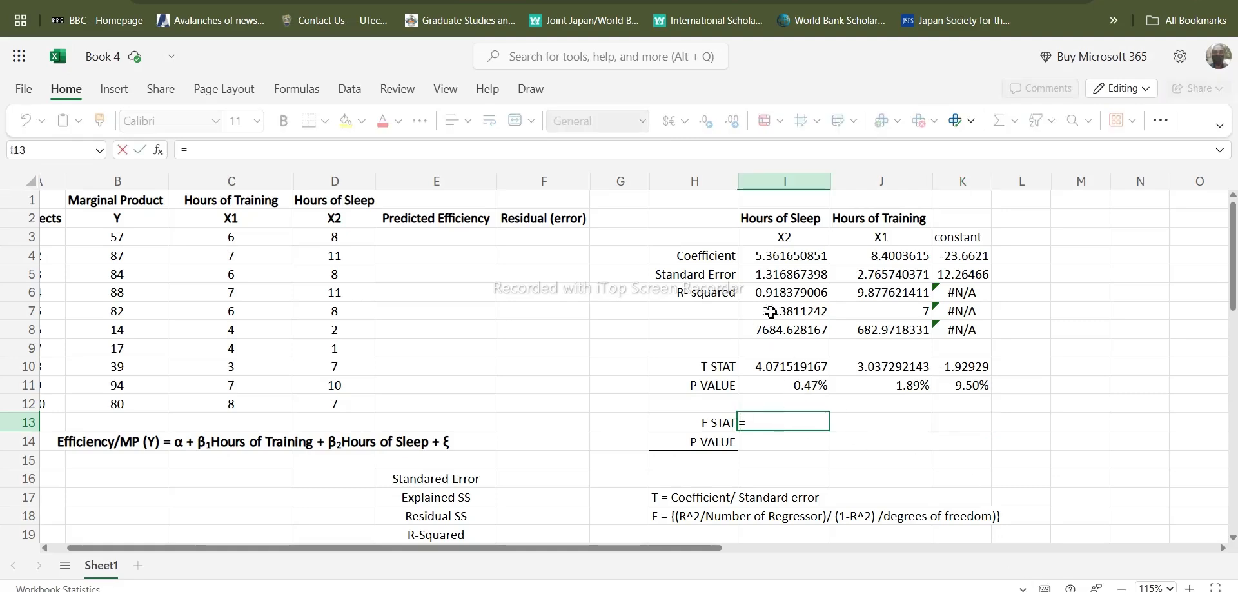
click(792, 275)
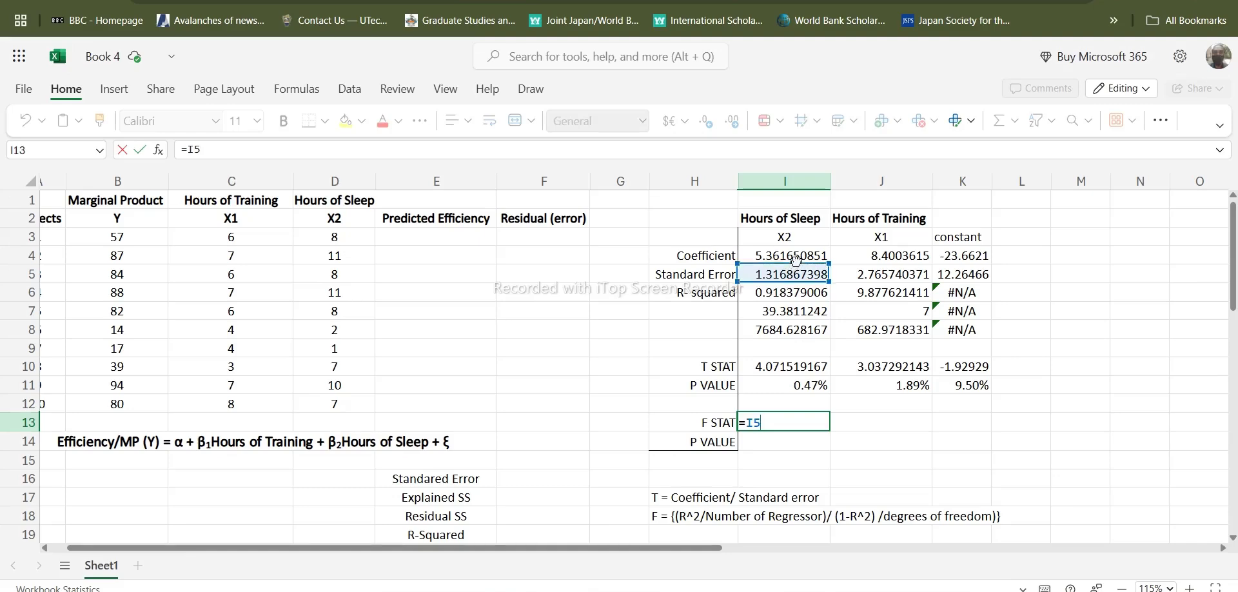
click(797, 261)
click(753, 425)
double_click(753, 425)
click(777, 297)
text(/)
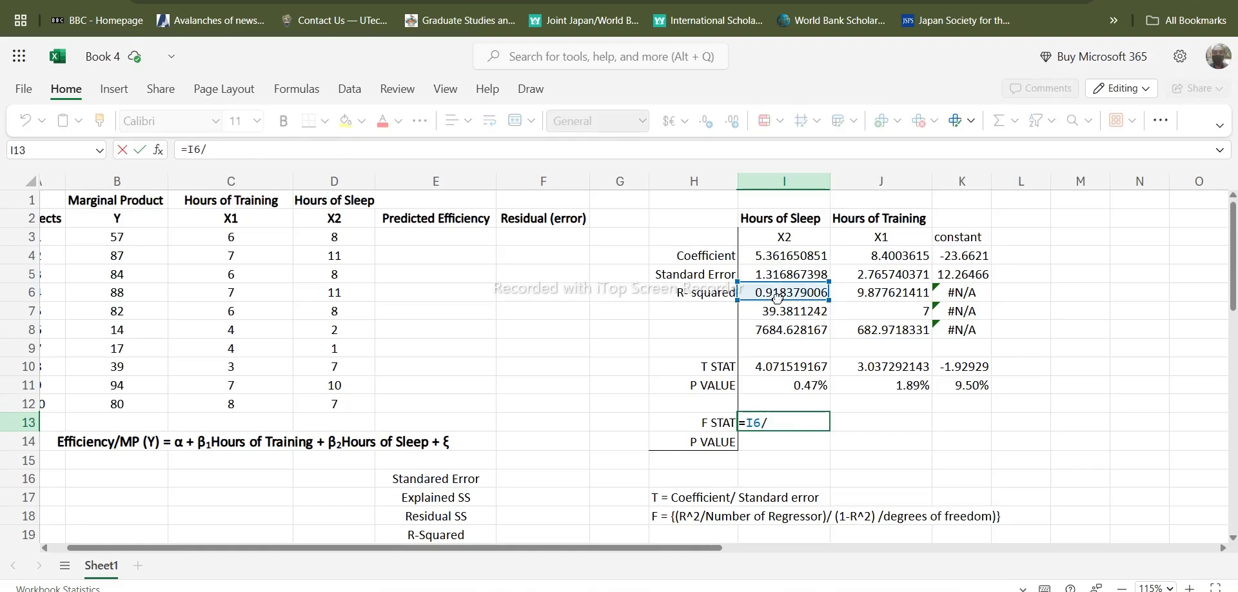
text(2)
text((I6/2)
text())
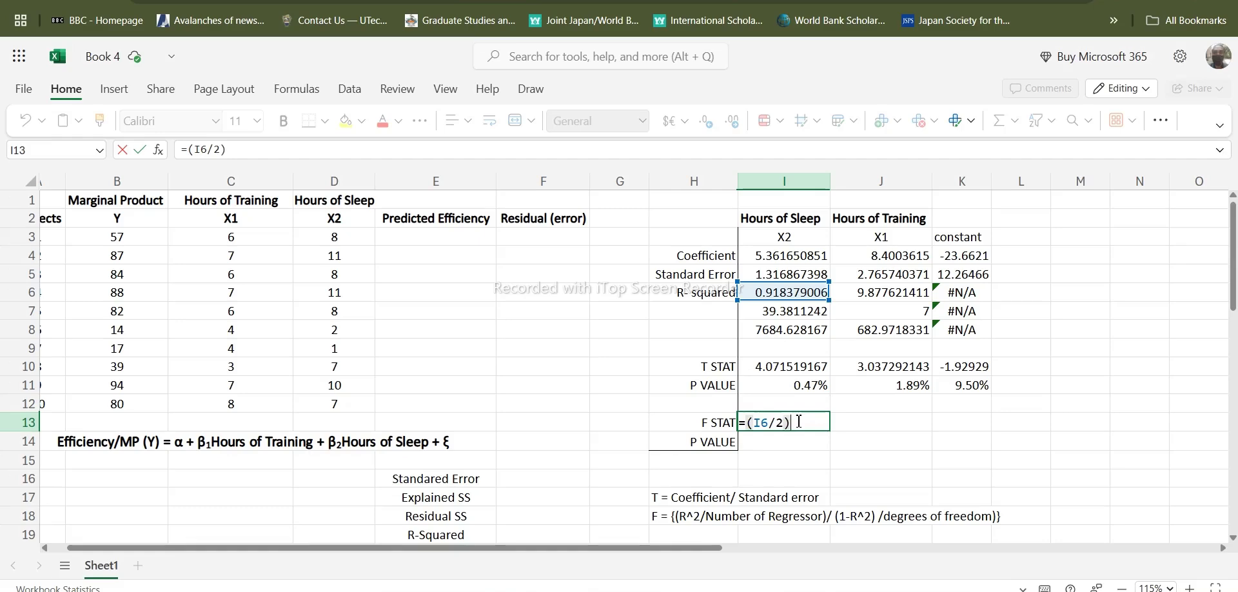
- Complete the F STAT formula in I13 by dividing by the unexplained share over degrees of freedom, giving =(I6/2)/((1-I6)/J7)
text(/((1-)
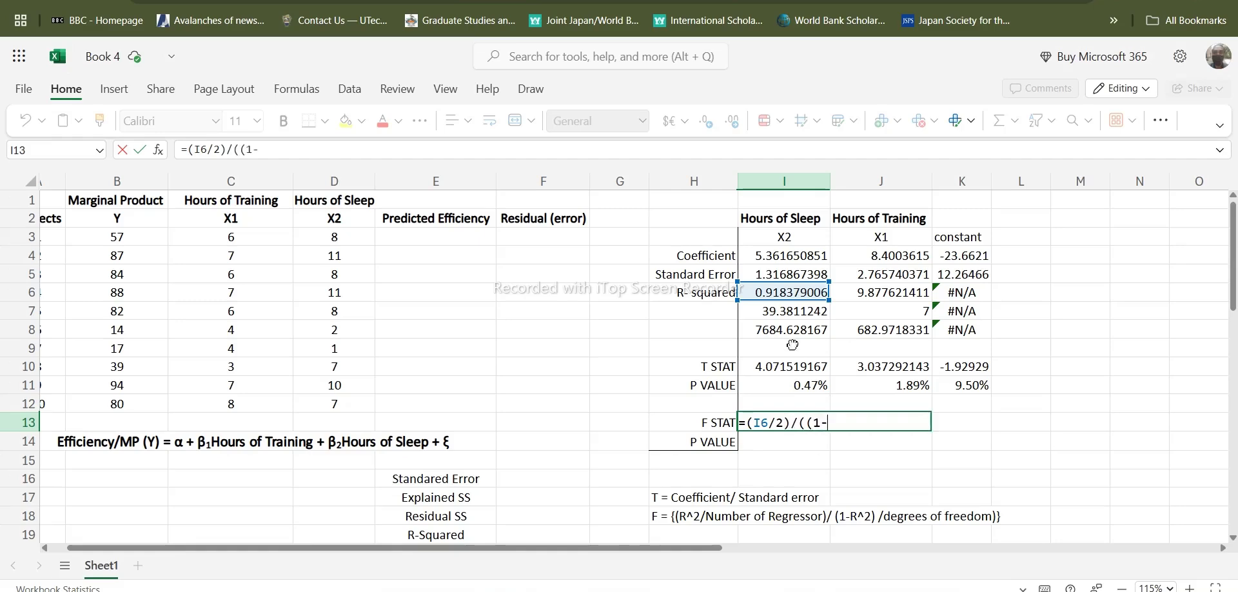
click(796, 294)
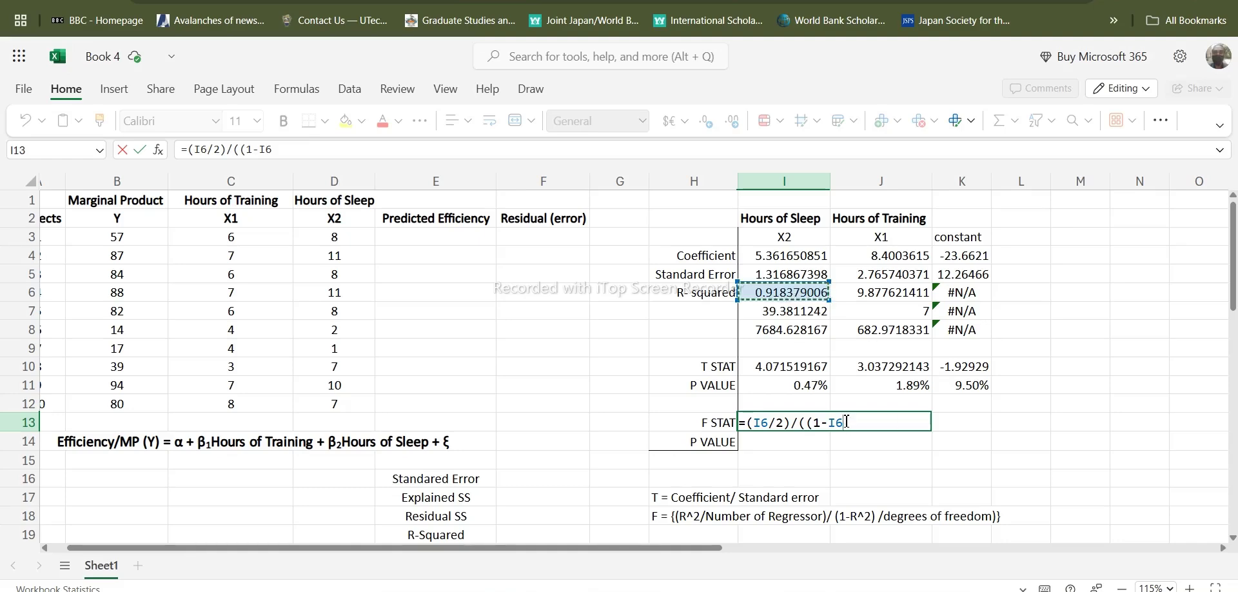
text())
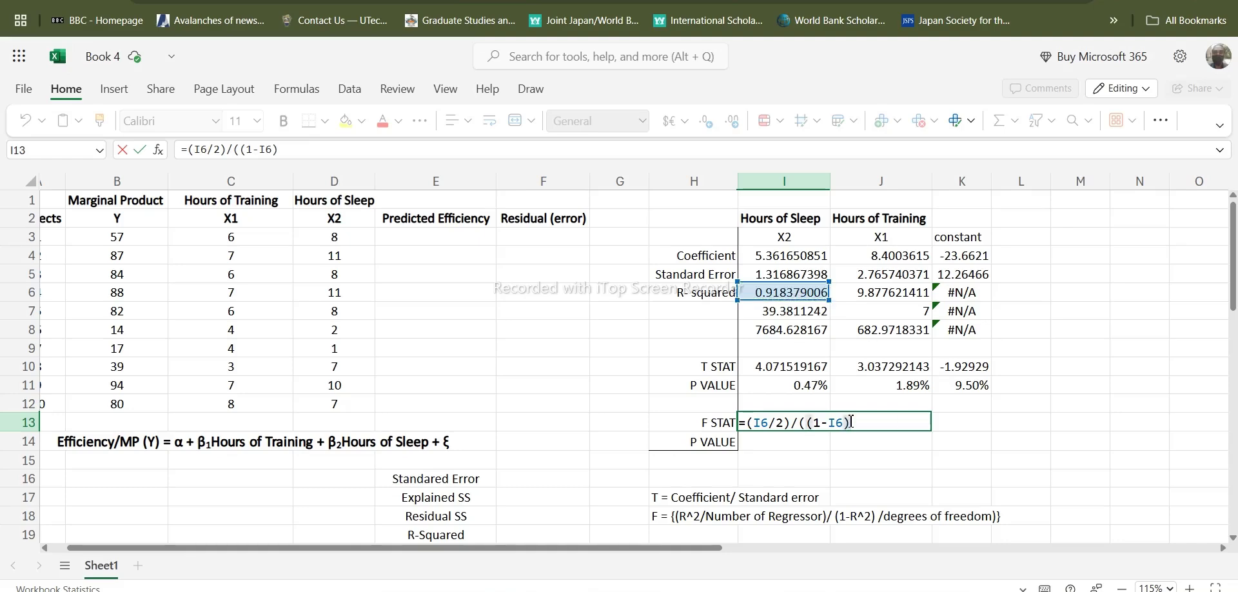
text(,)
key(BackSpace)
text(/)
click(920, 314)
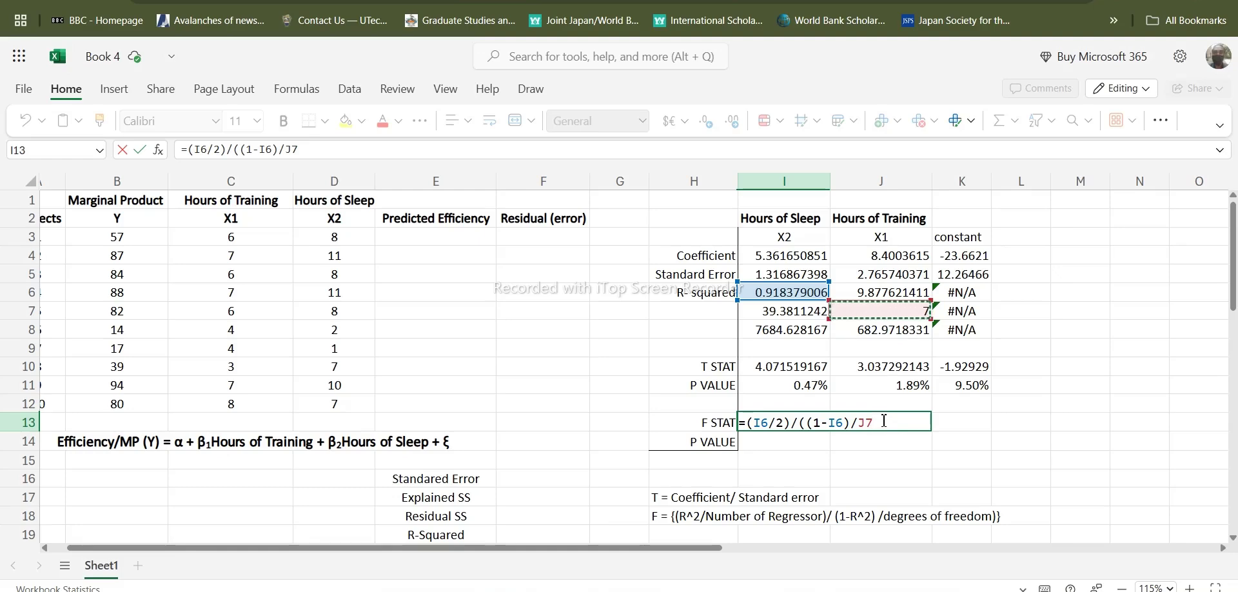
text()))
key(Return)
double_click(824, 427)
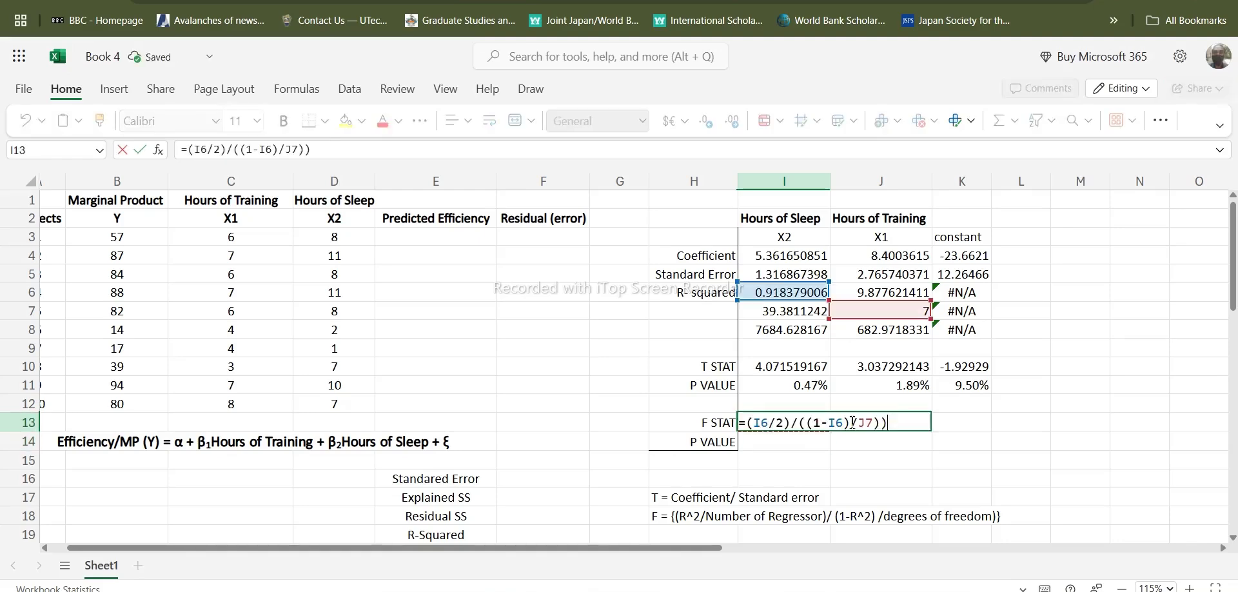
key(BackSpace)
key(Return)
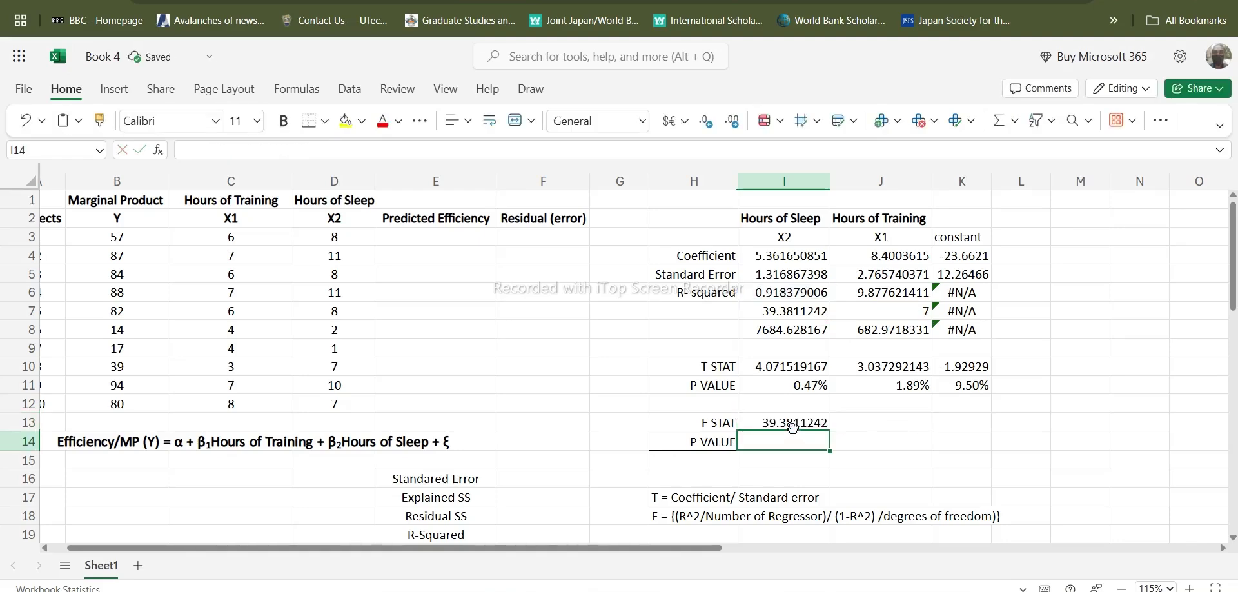
- Compare the calculated F STAT in I13 with the F value in the LINEST output at I7
click(763, 427)
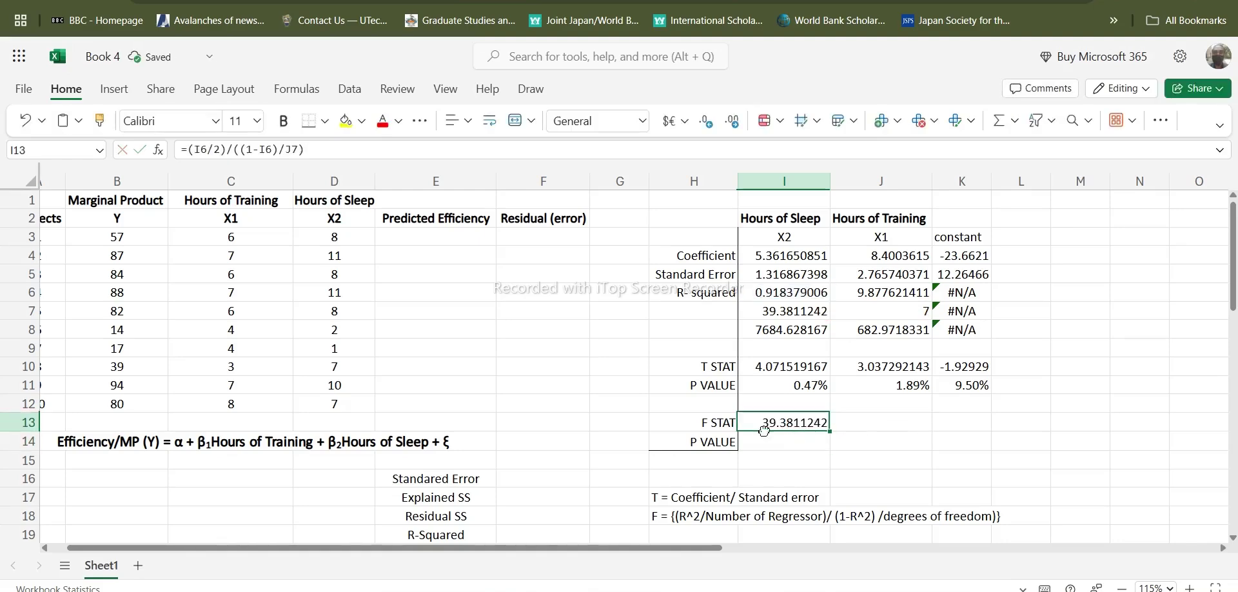
click(795, 314)
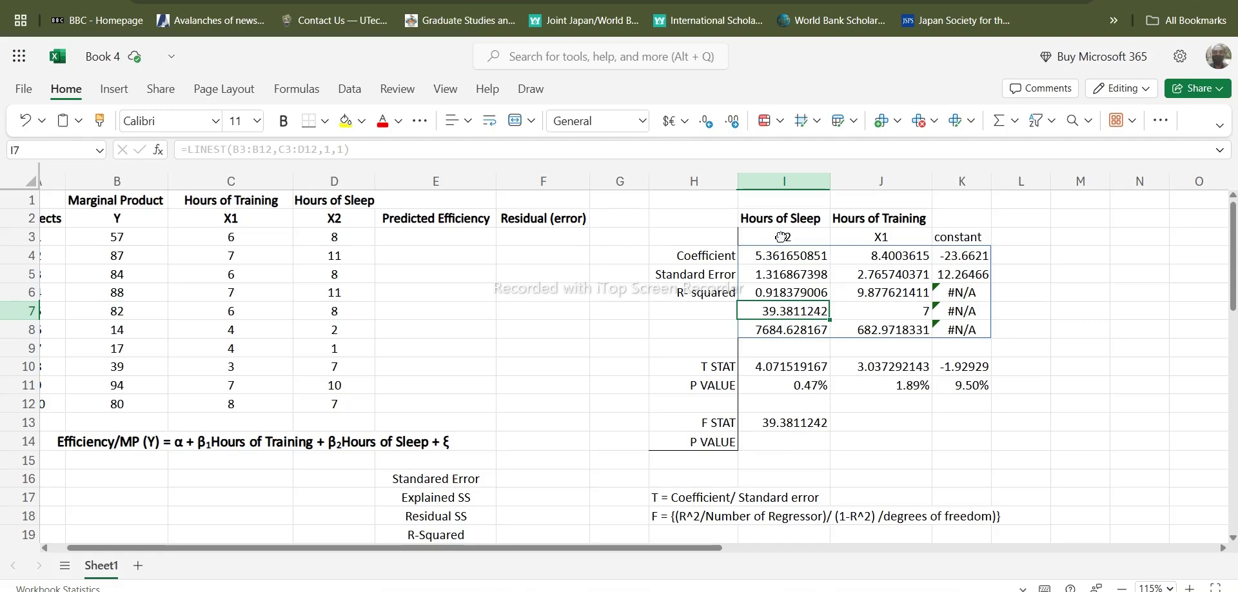
click(780, 425)
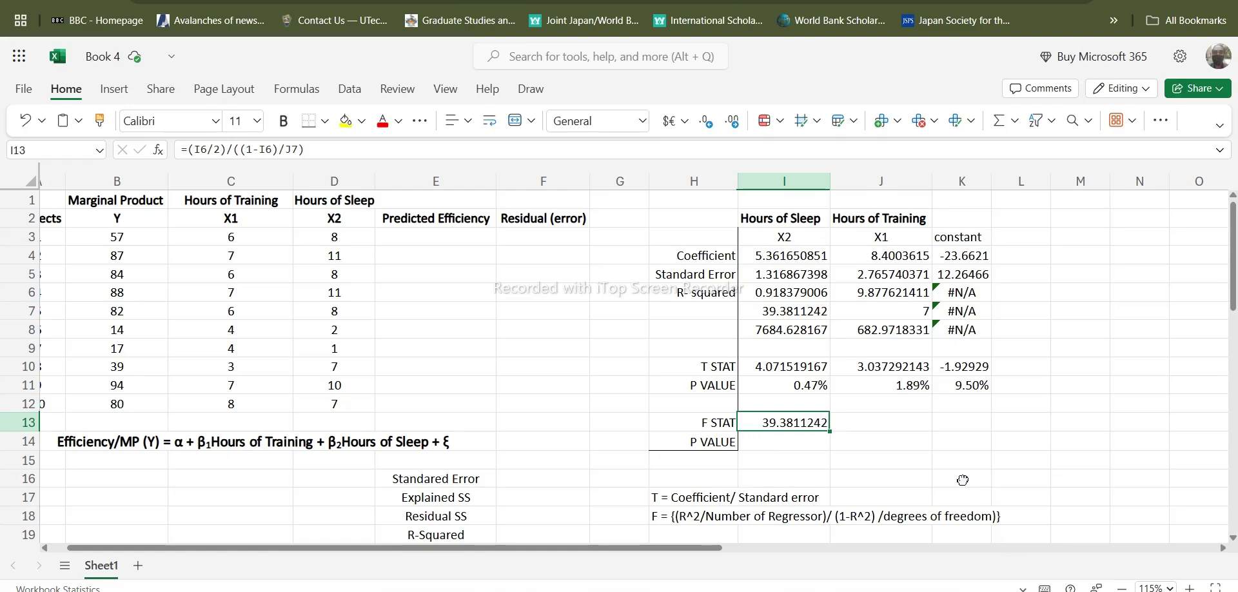
- Calculate the F statistic's P VALUE in I14 with the formula =F.DIST.RT(I13,2,J7)
double_click(784, 452)
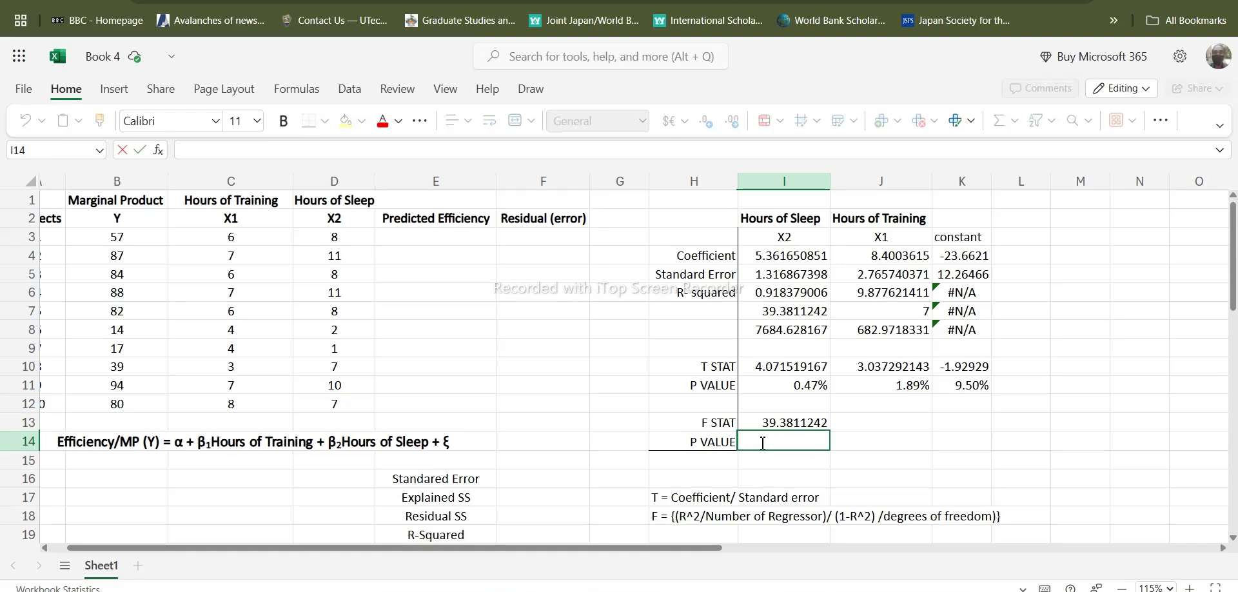
scroll(855, 428, down, 3)
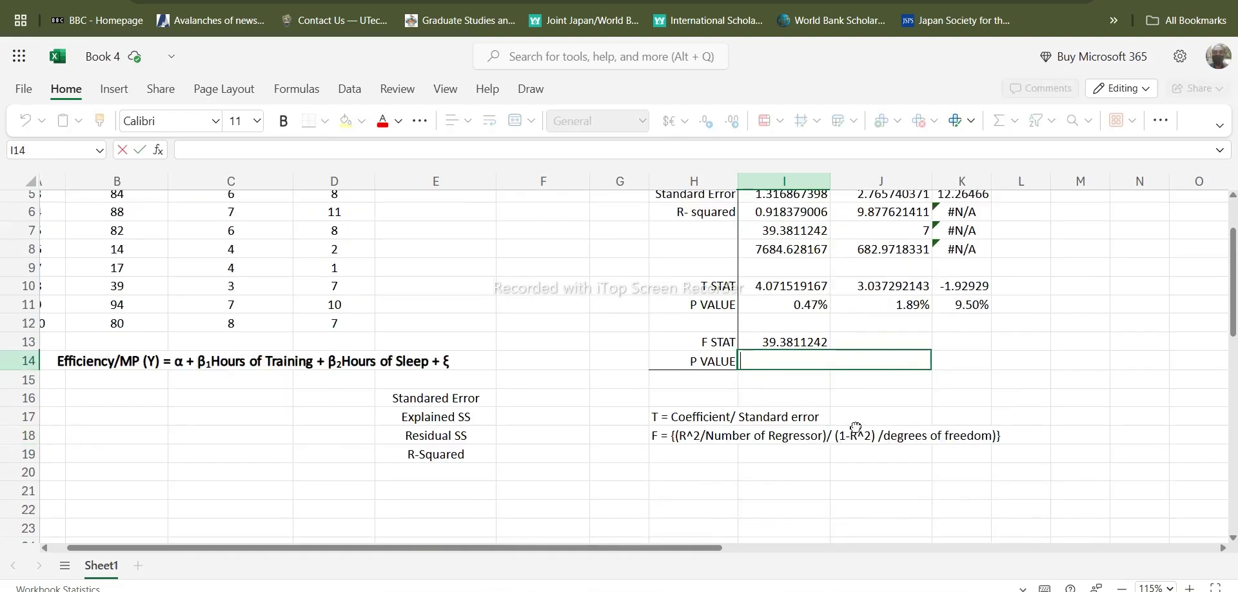
text(=)
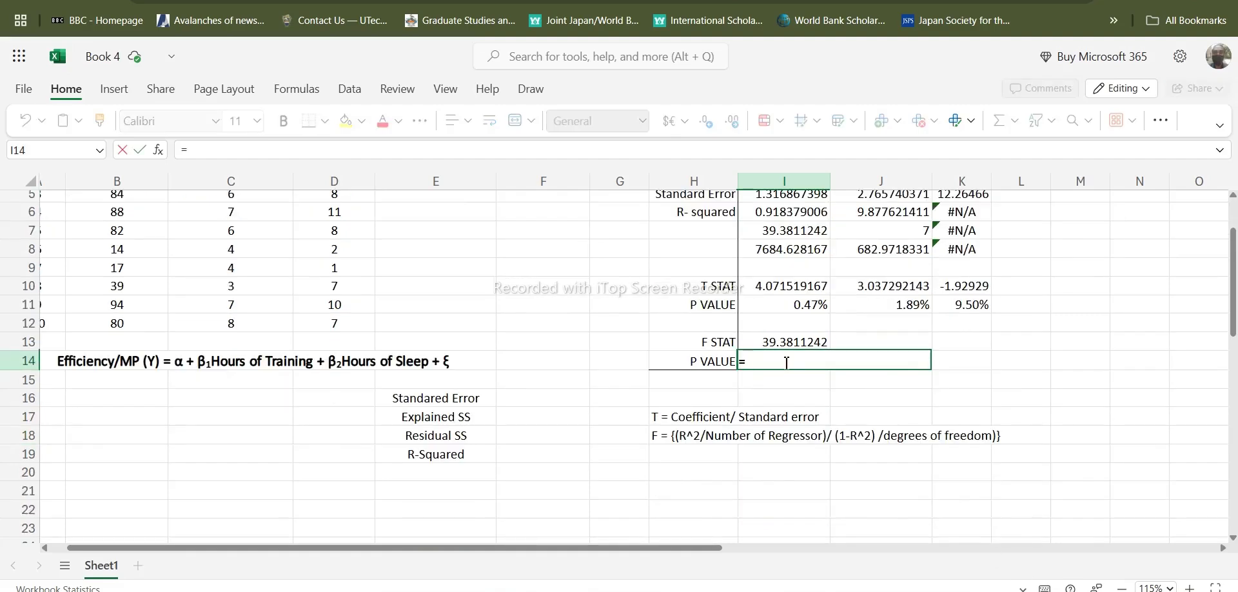
text(F.D)
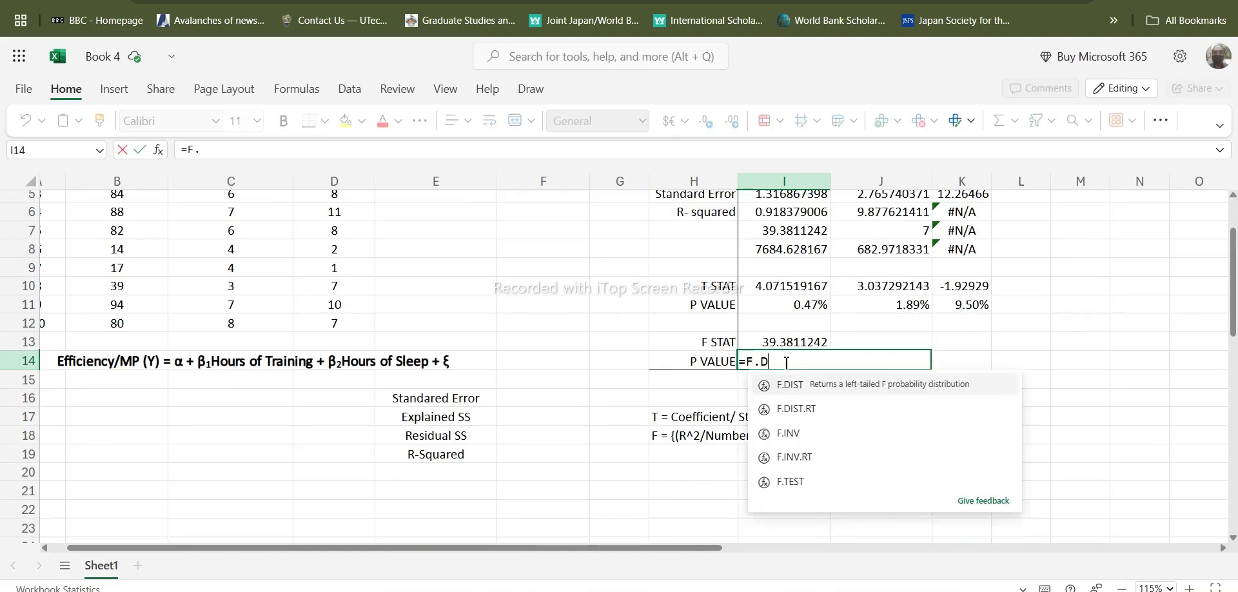
text(IST.RT)
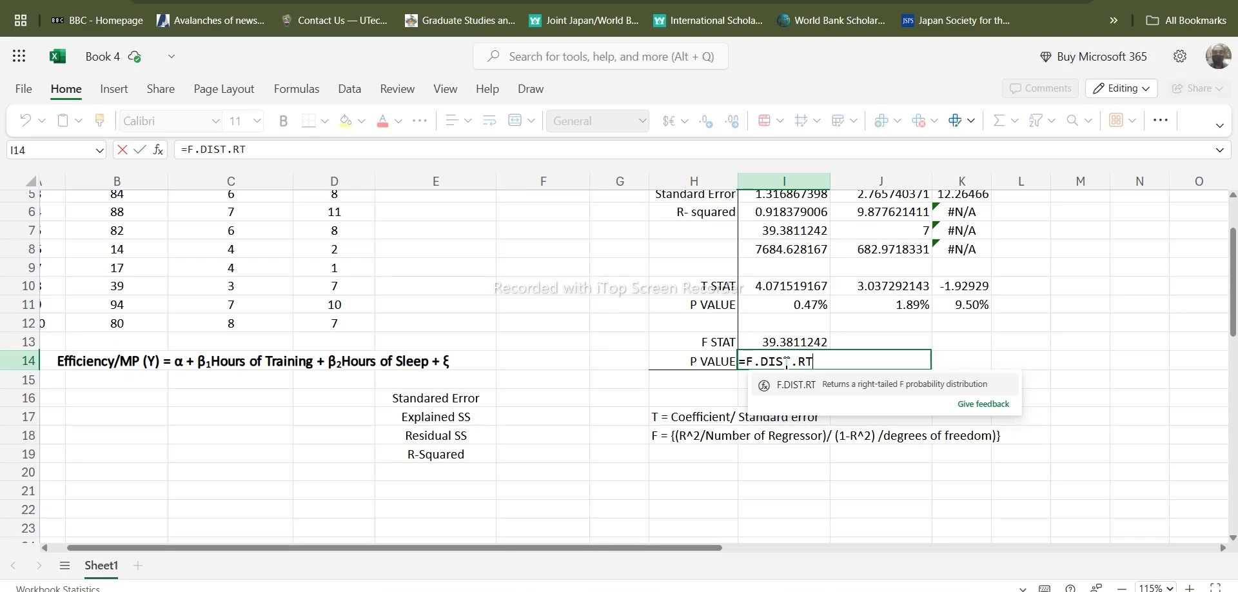
text(()
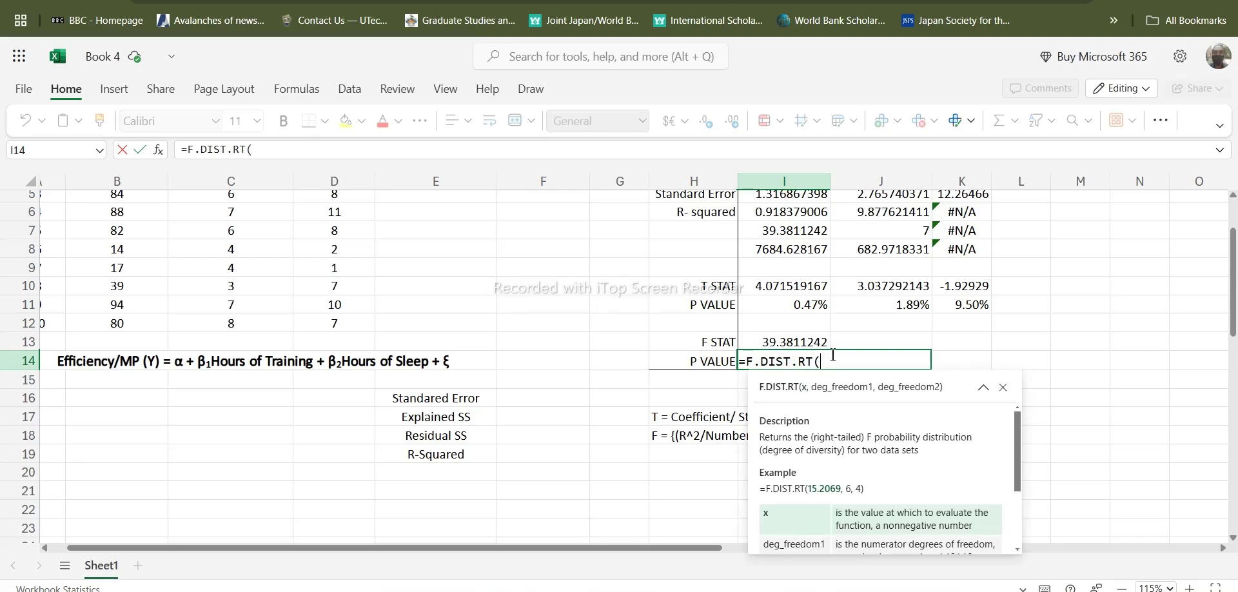
click(818, 342)
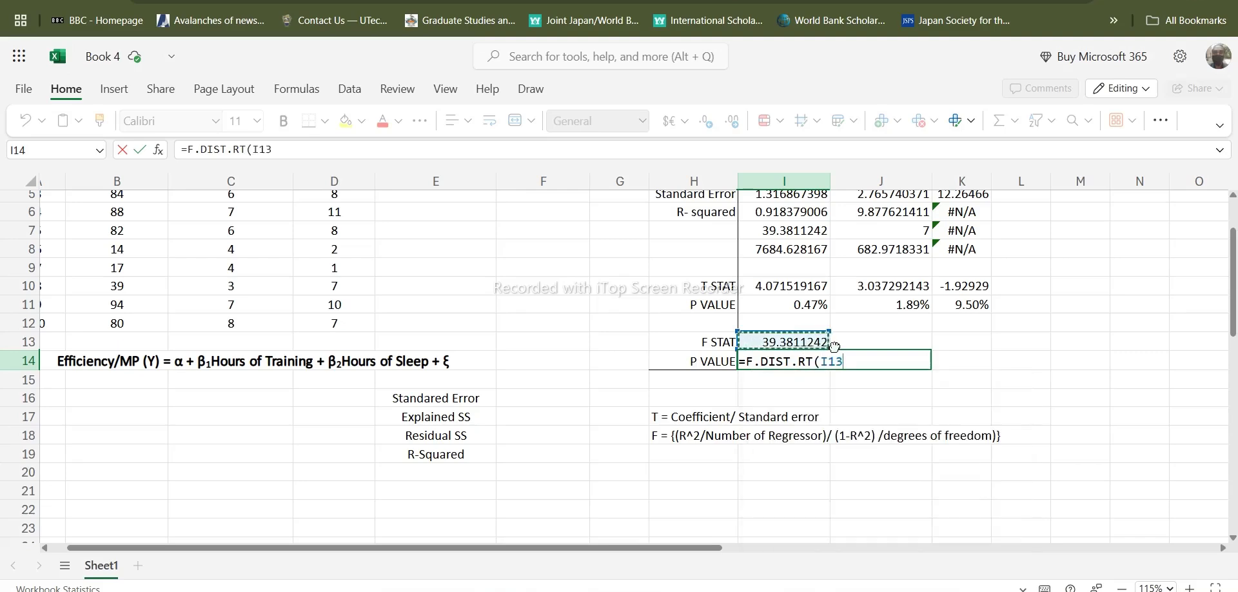
text(,)
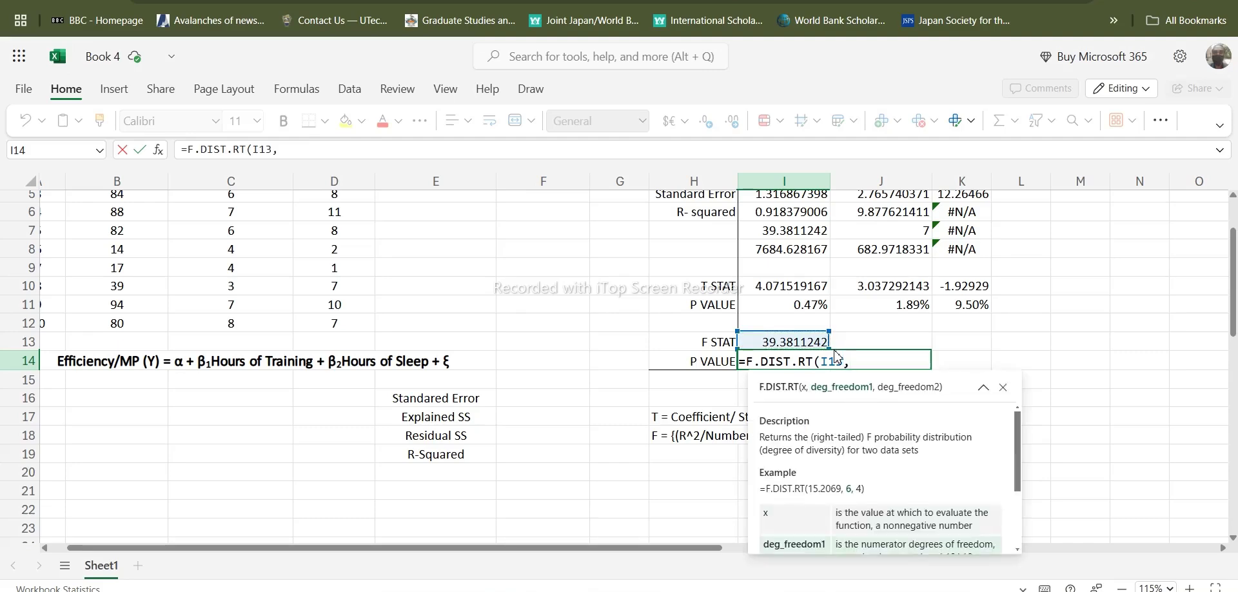
text(2,)
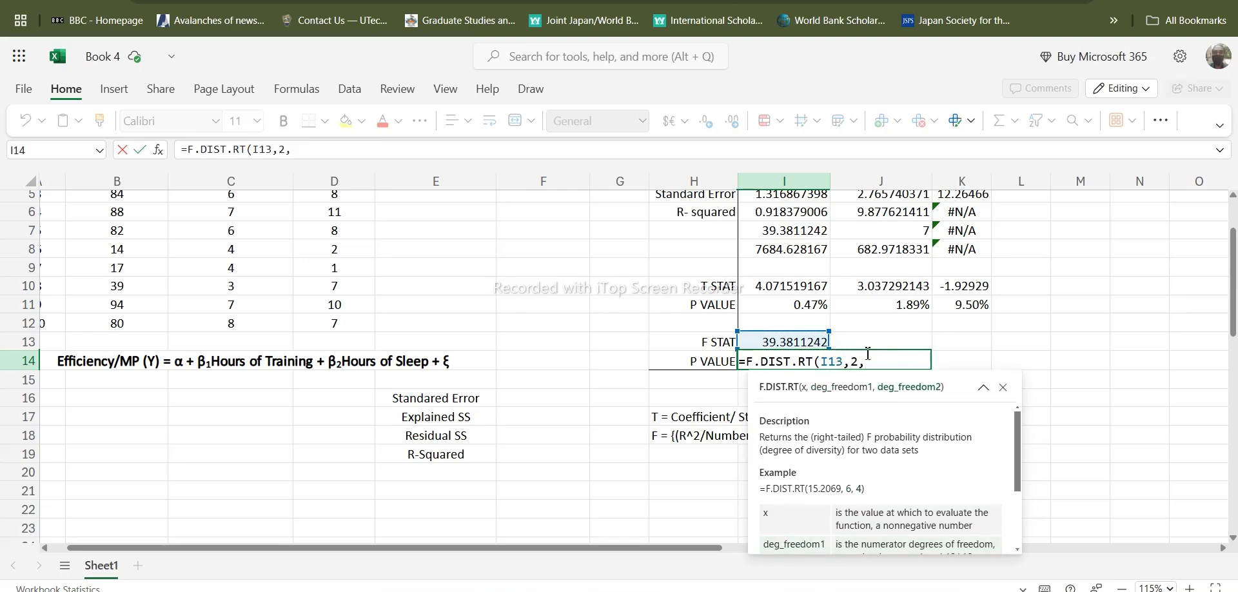
click(913, 235)
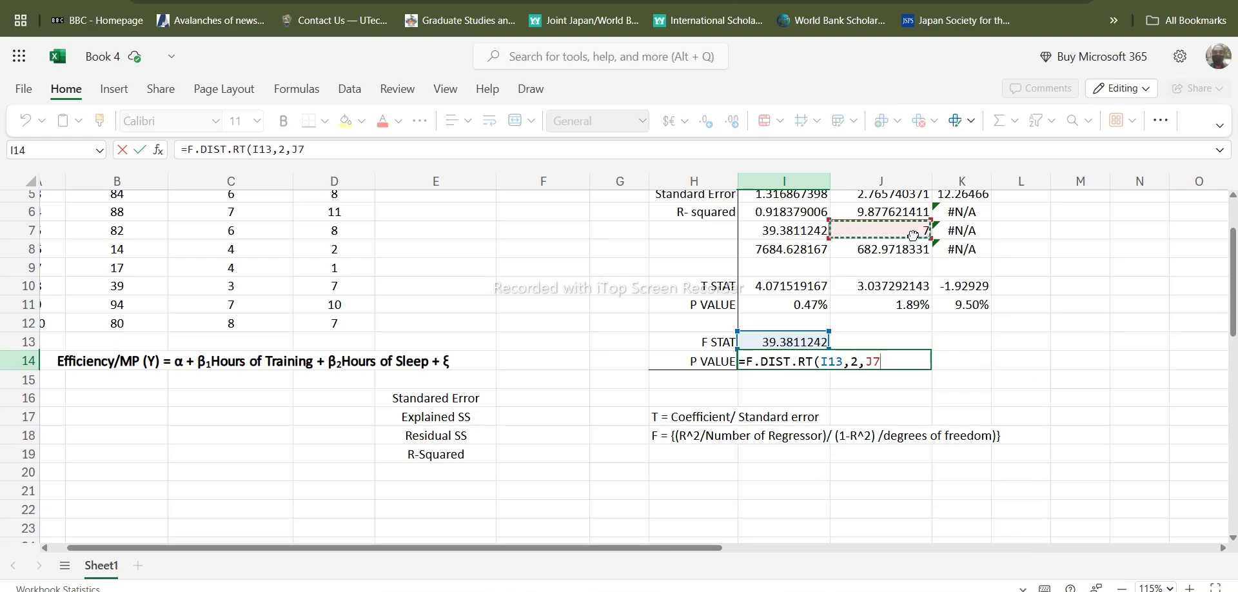
text())
key(Return)
- Format the F statistic's P VALUE in I14 as Percentage
click(819, 363)
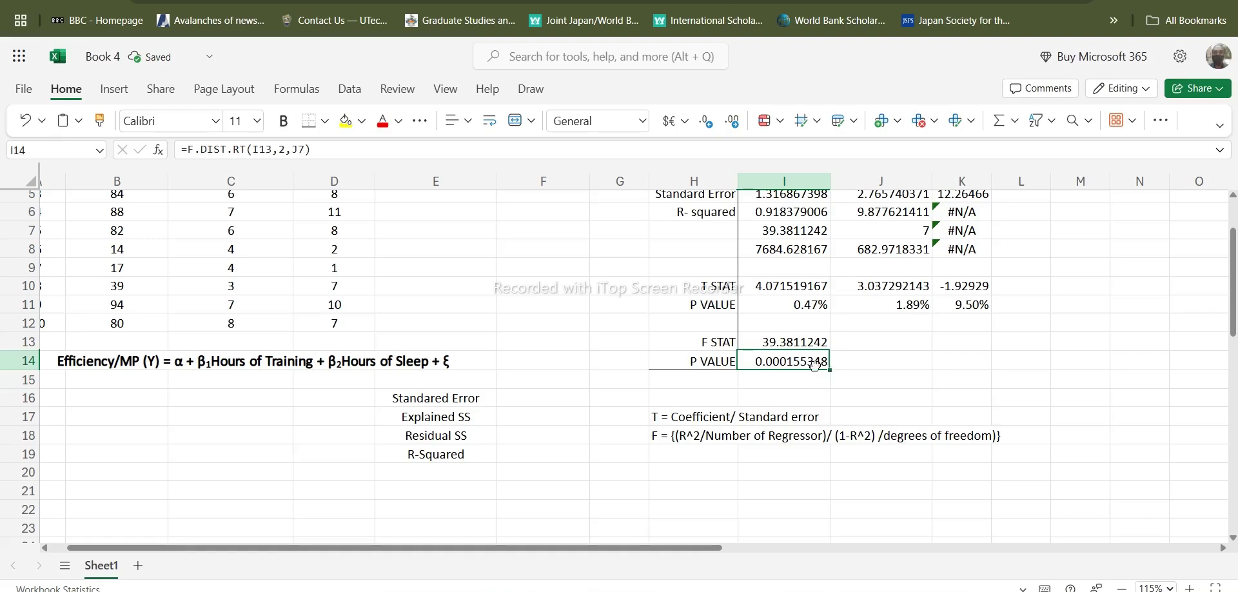
click(643, 120)
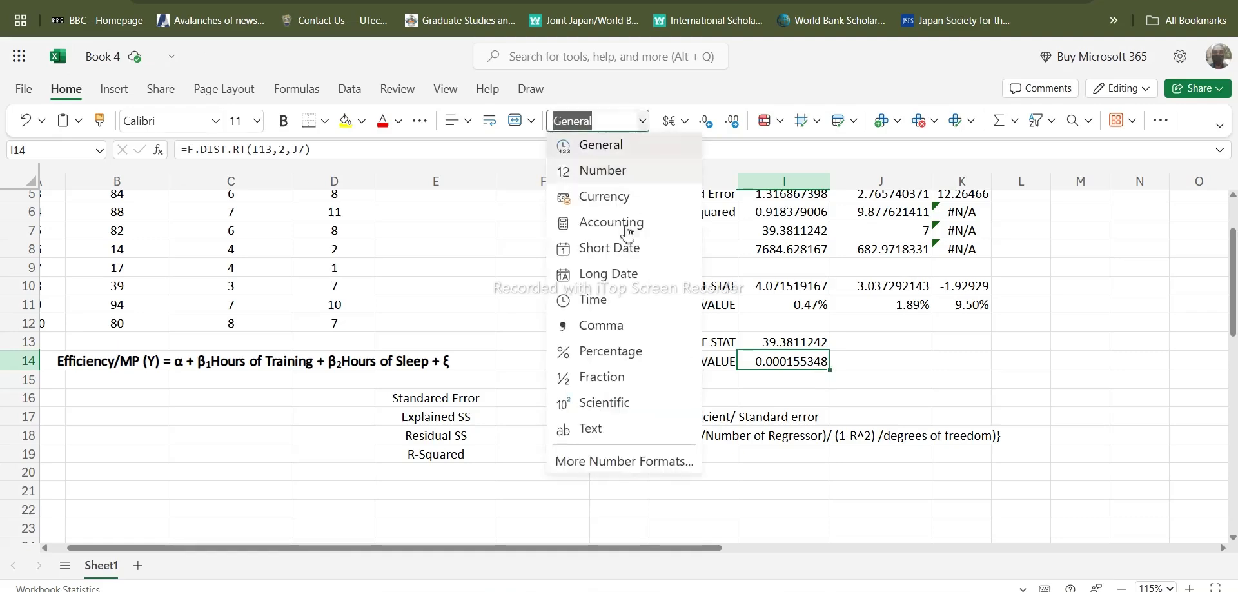
click(624, 353)
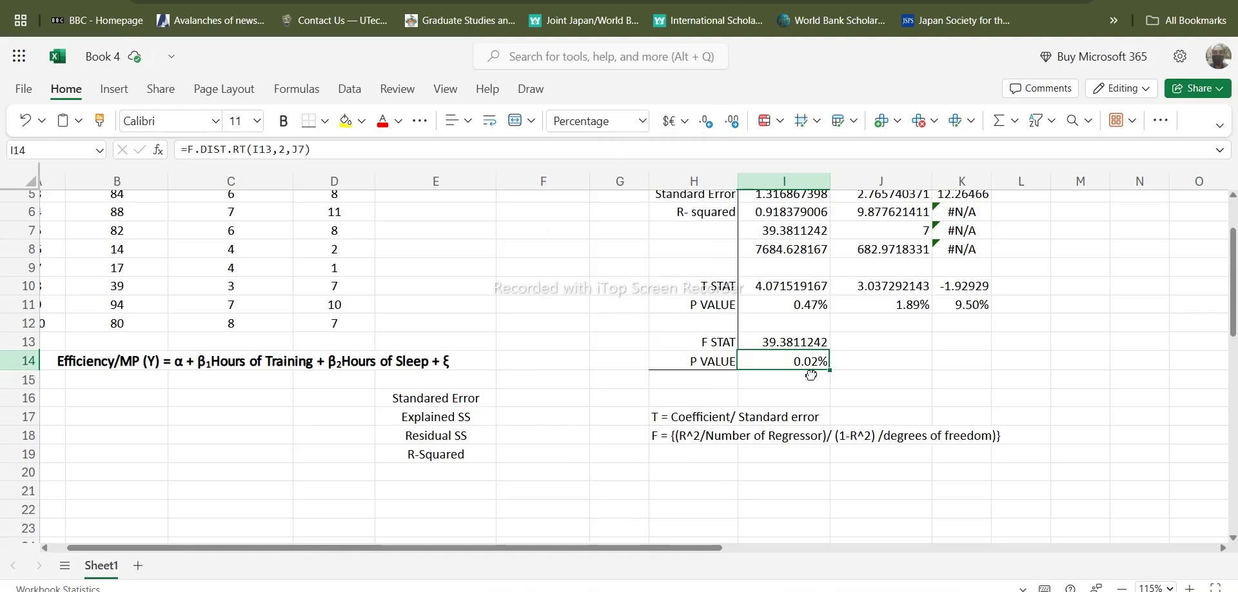
- Examine the LINEST output for R-squared, the standard error in J6 and the sums of squares in I8 and J8
scroll(792, 321, up, 2)
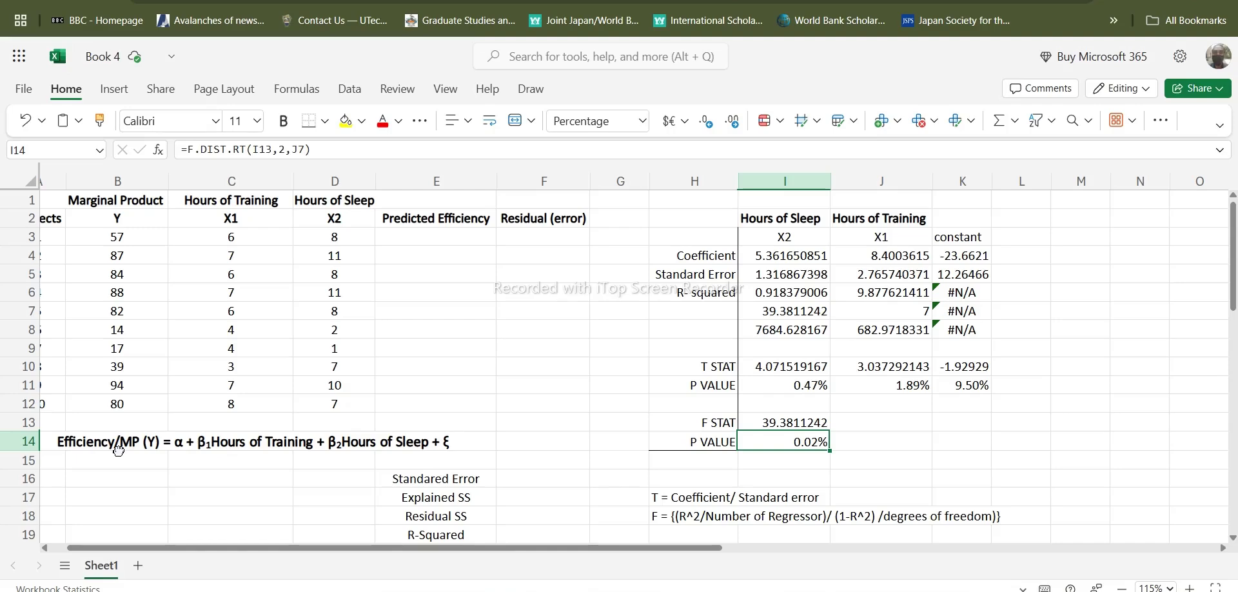
click(783, 330)
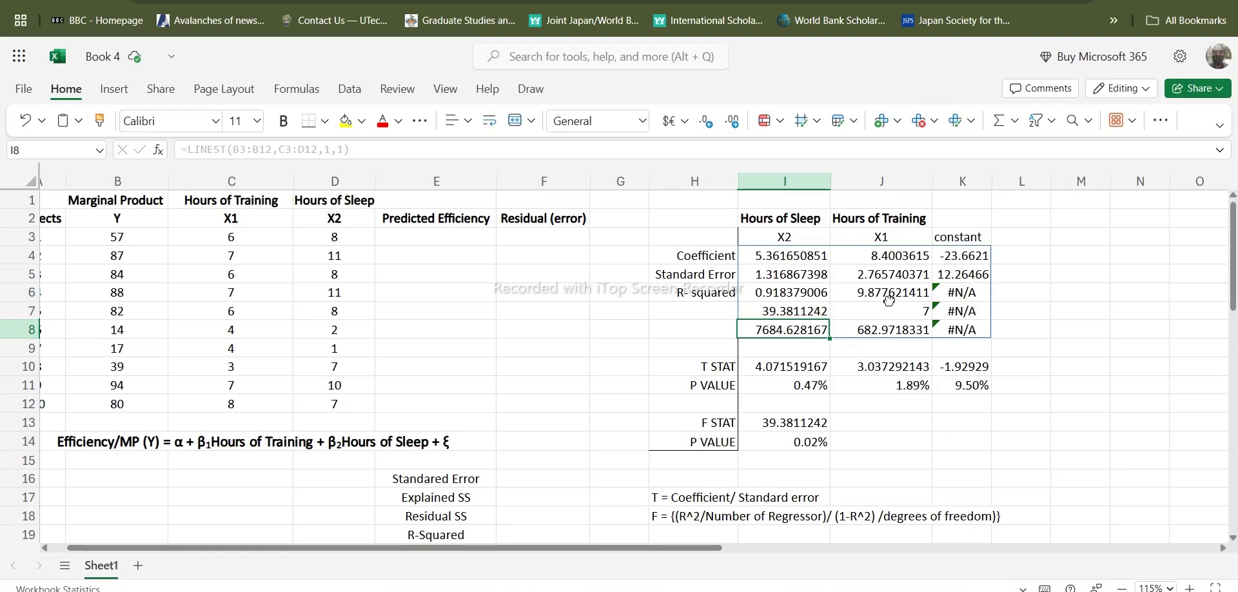
click(800, 294)
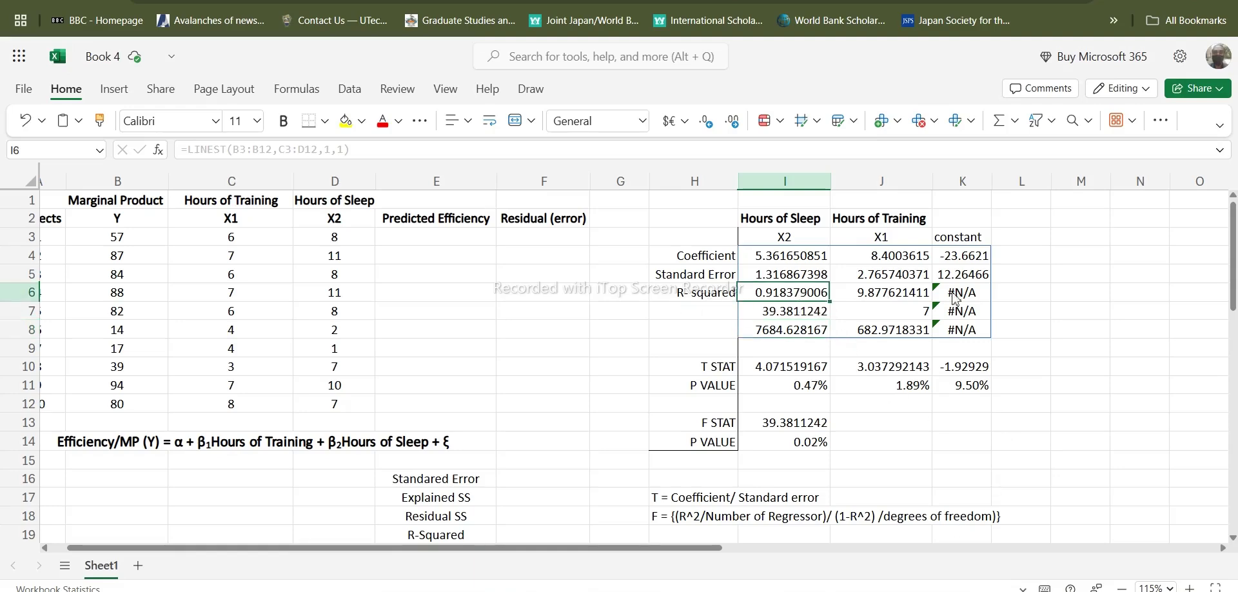
click(895, 294)
click(903, 332)
click(799, 335)
click(882, 335)
click(912, 294)
click(899, 333)
click(794, 333)
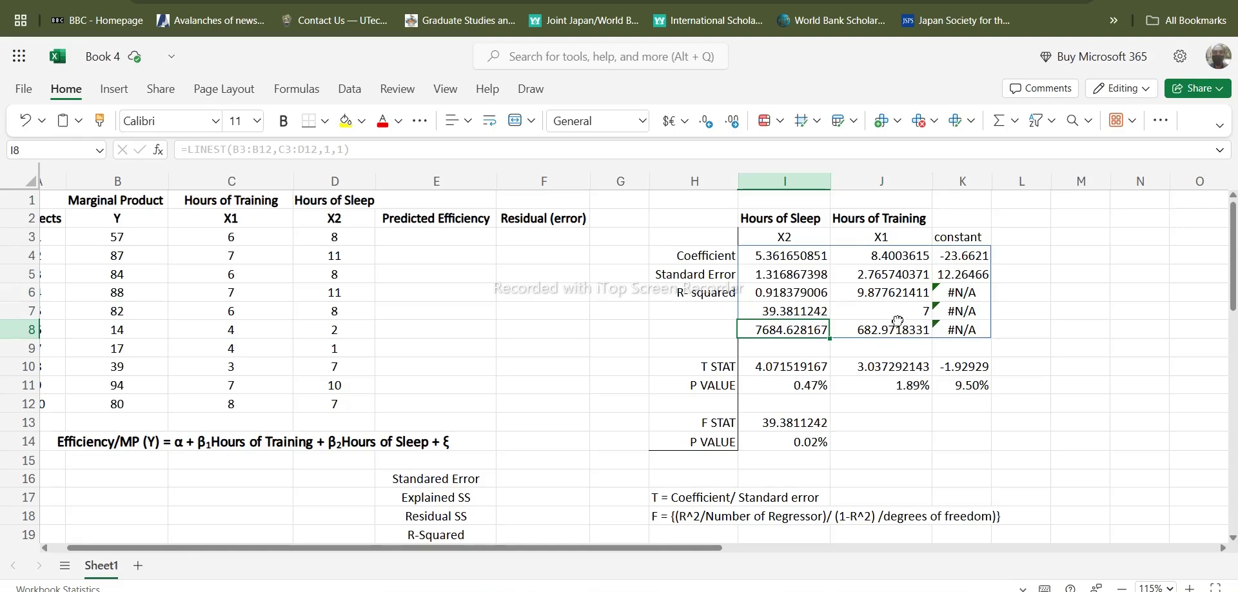
- Look over the empty Predicted Efficiency and Residual (error) columns and the summary cells F16 to F19
double_click(438, 235)
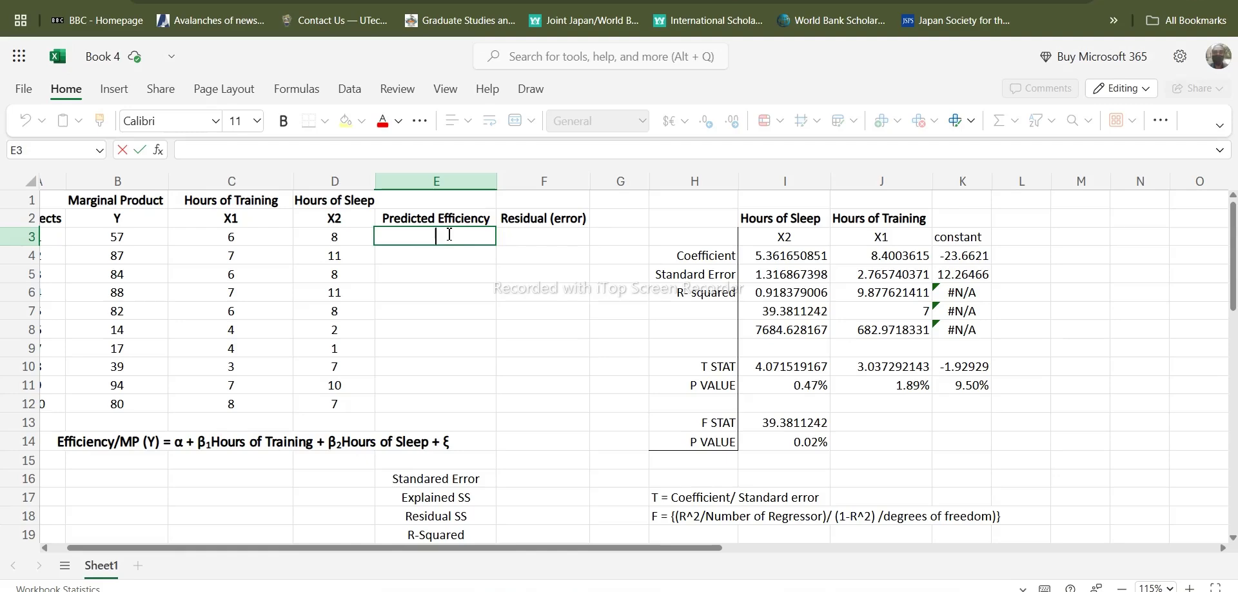
scroll(588, 545, left, 2)
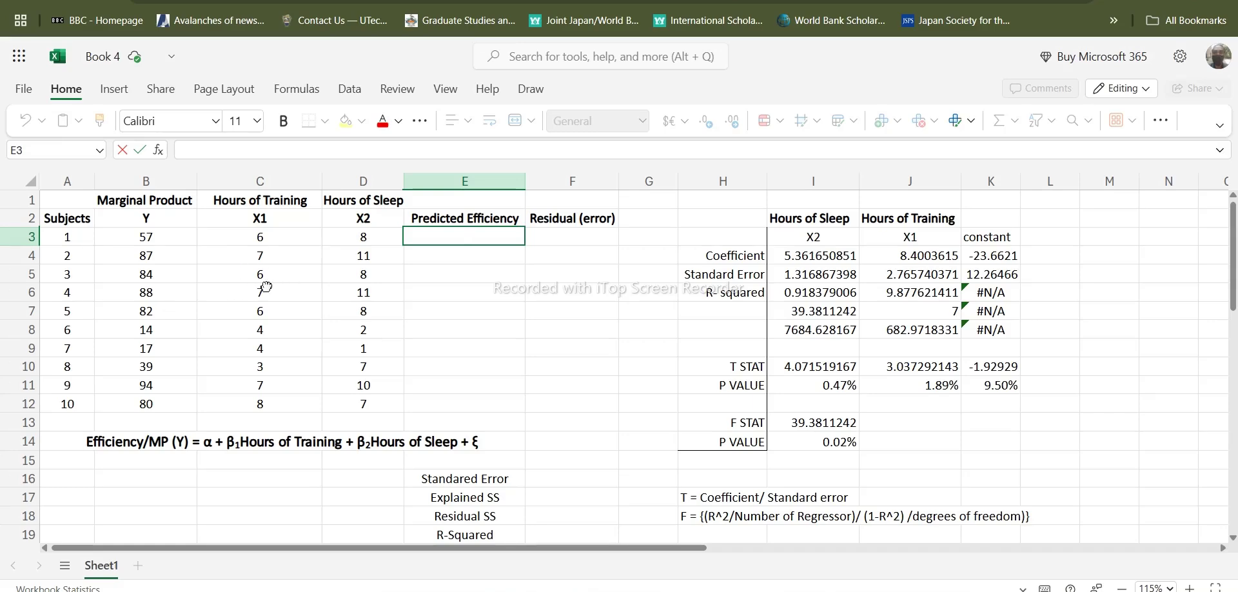
key(Escape)
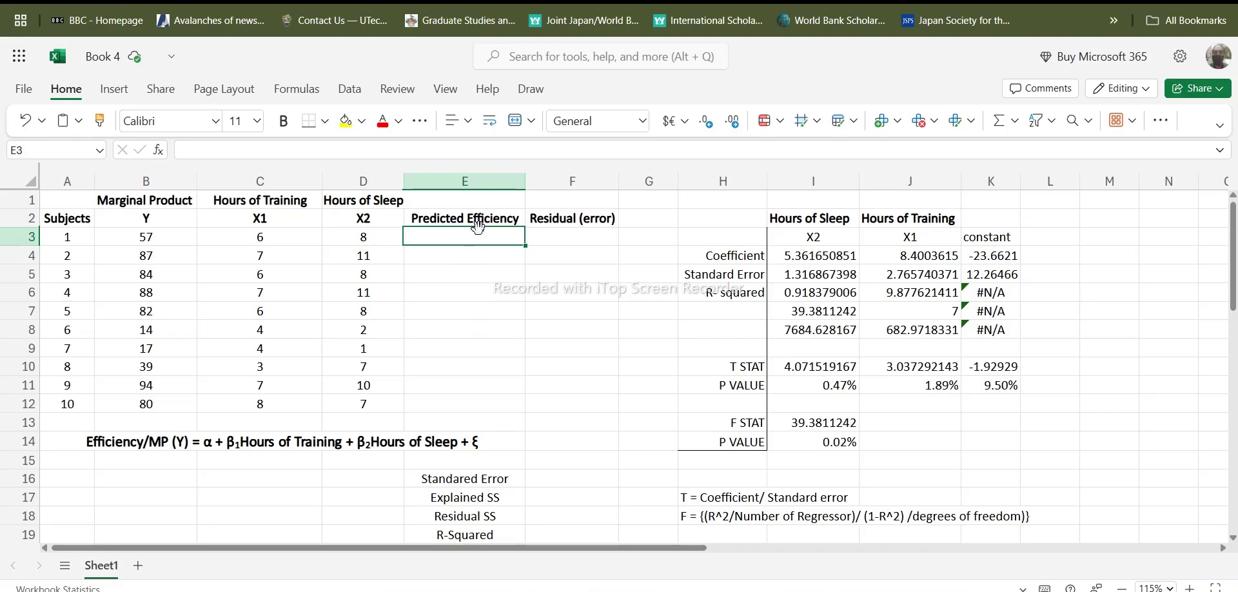
key(Up)
key(Right)
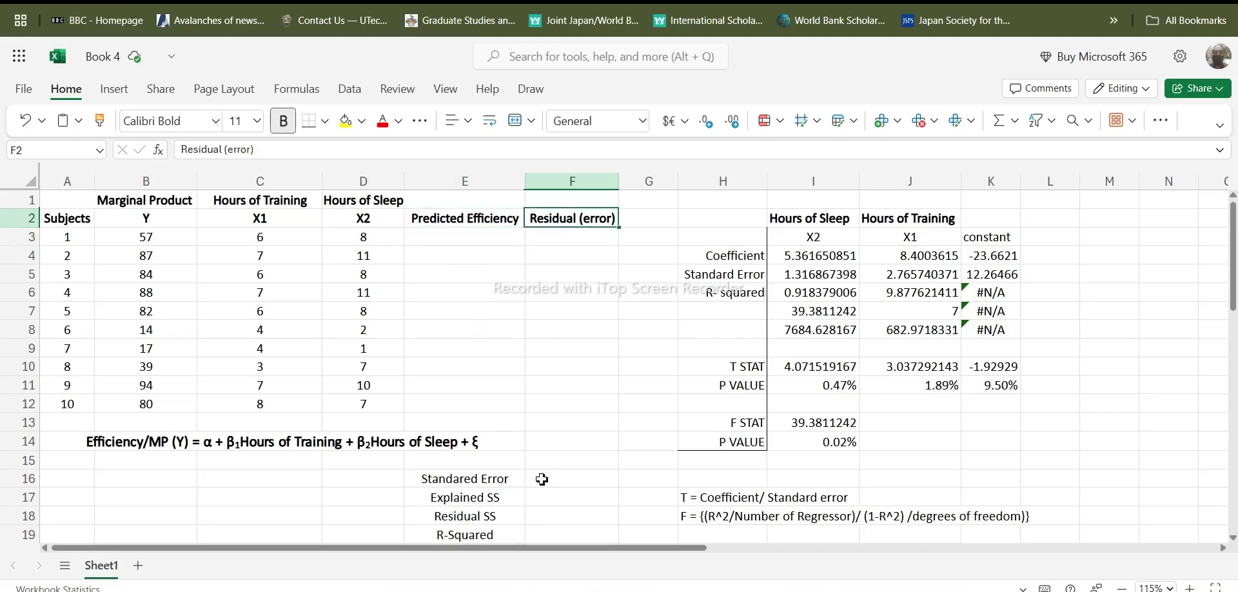
drag(535, 483, 551, 534)
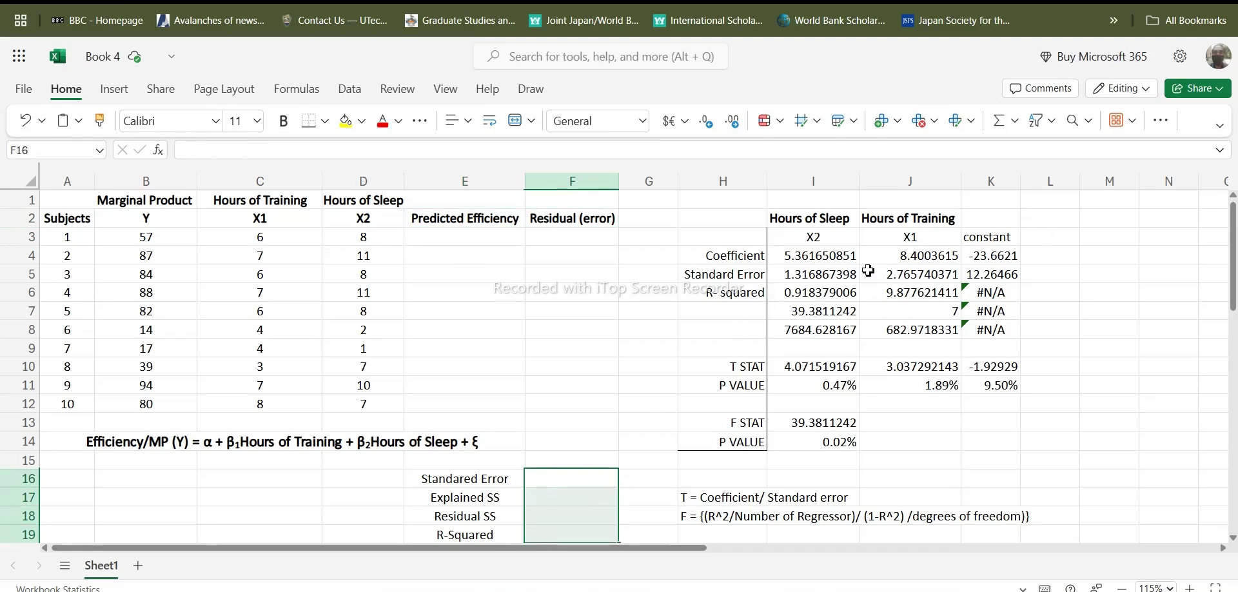
- Start the Predicted Efficiency formula in E3 with the constant plus the training coefficient times hours of training, =K$4+J$4*C3
double_click(440, 237)
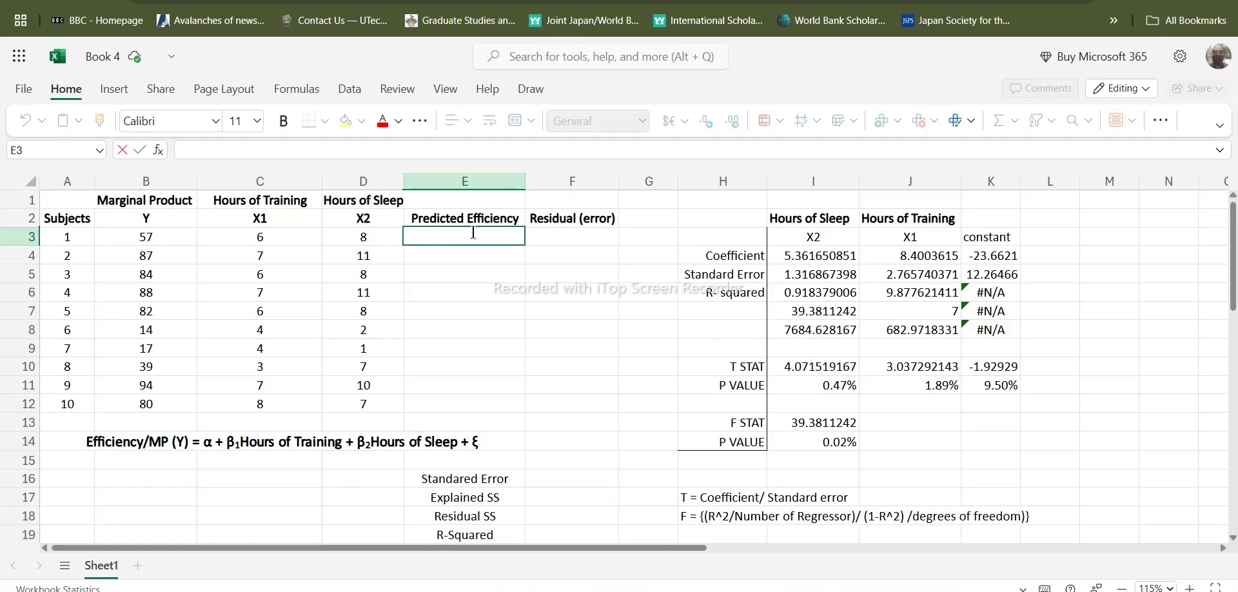
text(=)
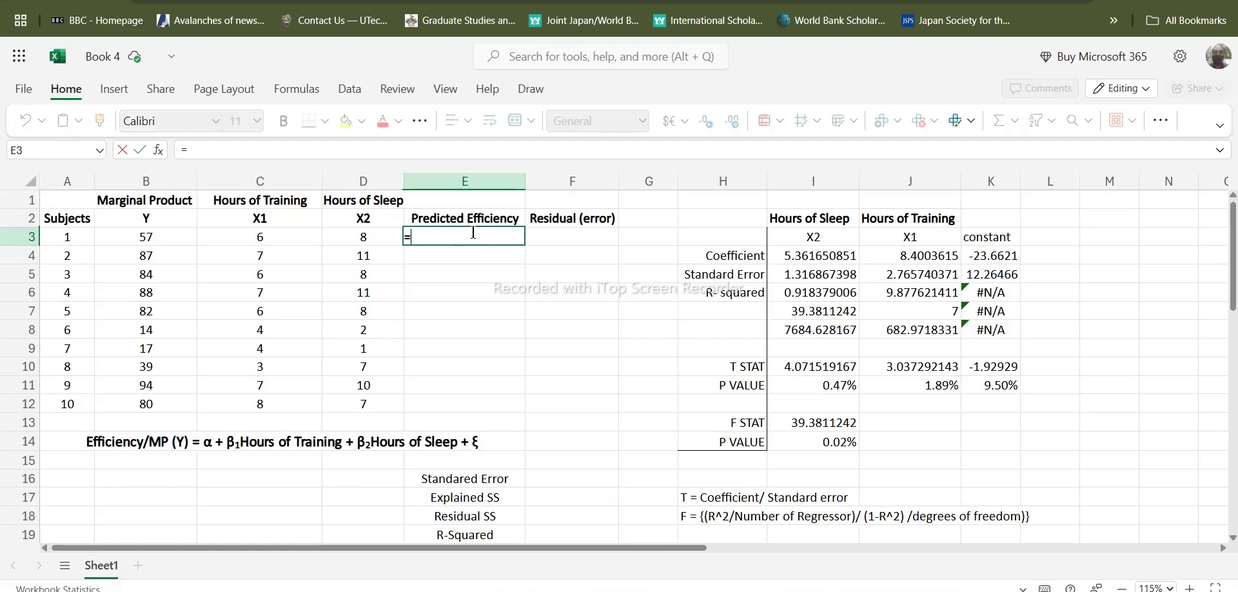
click(996, 256)
click(421, 236)
text($4+)
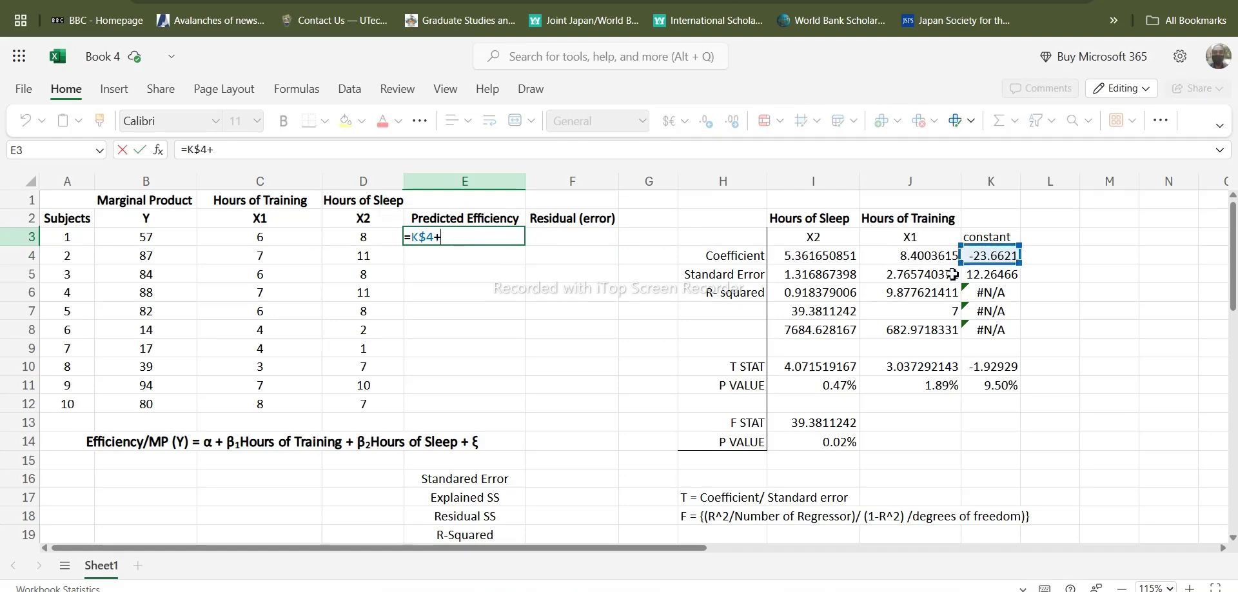
click(924, 258)
click(448, 237)
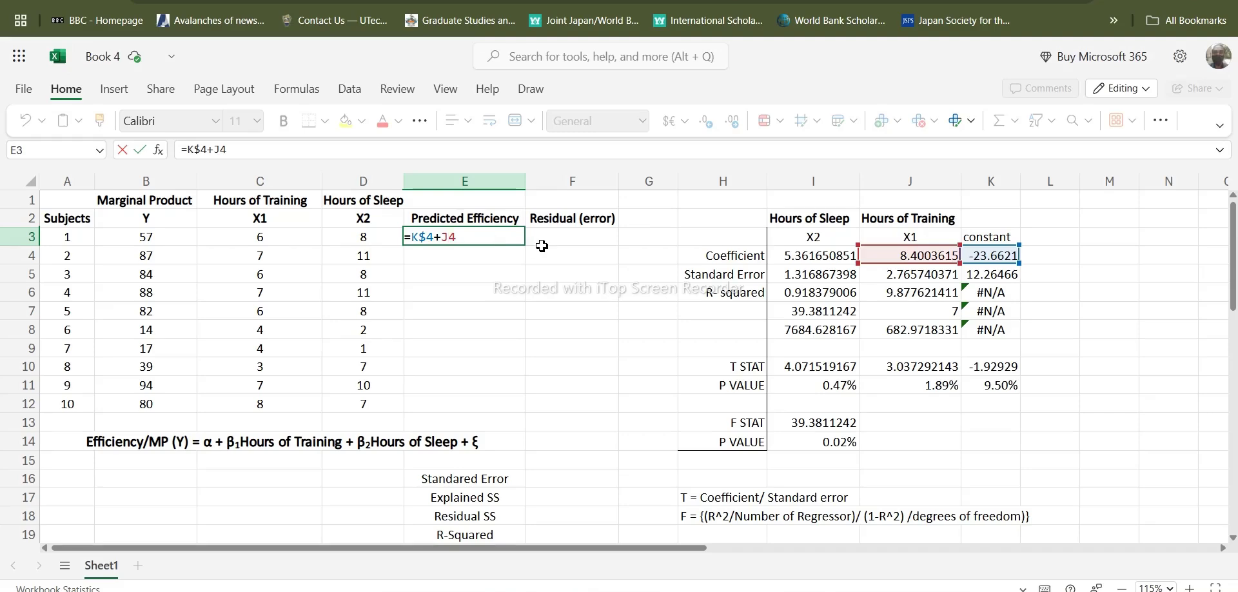
text($4*)
click(264, 238)
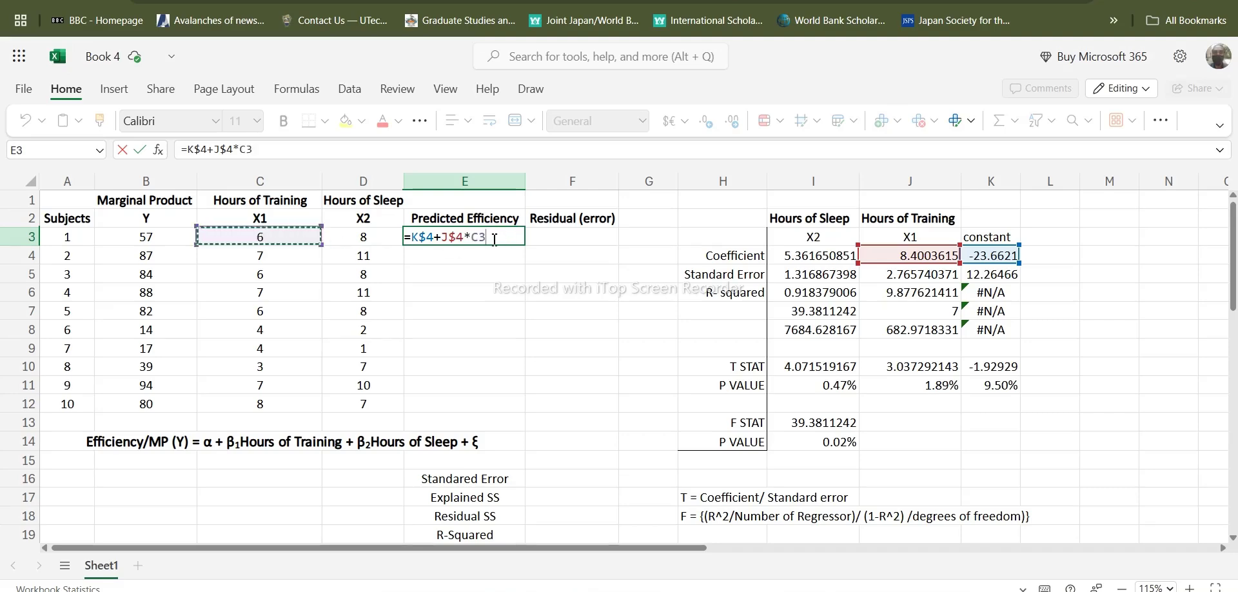
- Complete the E3 formula with the sleep term as =K$4+J$4*C3+I$4*D3 and fill it down to E12
text(+)
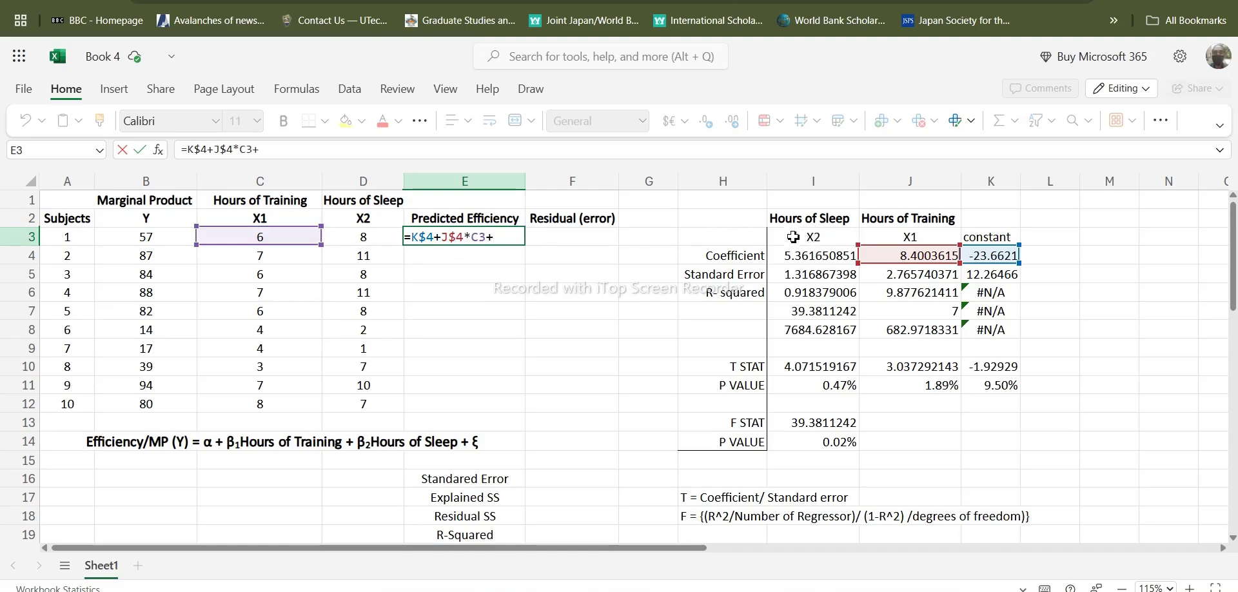
click(820, 257)
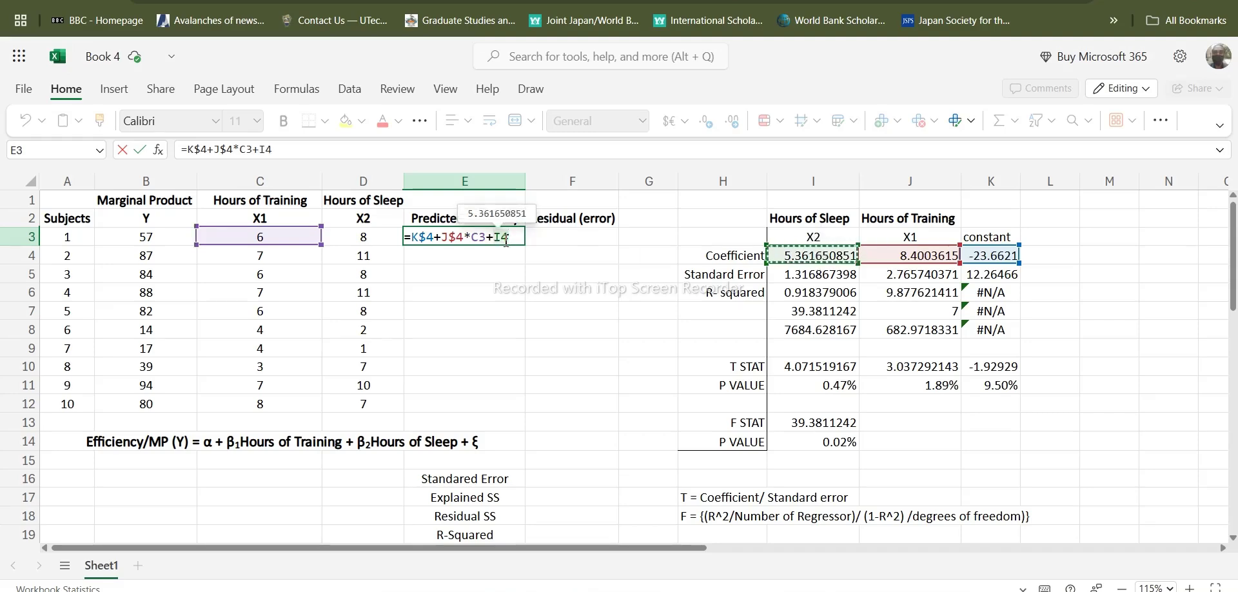
text($4)
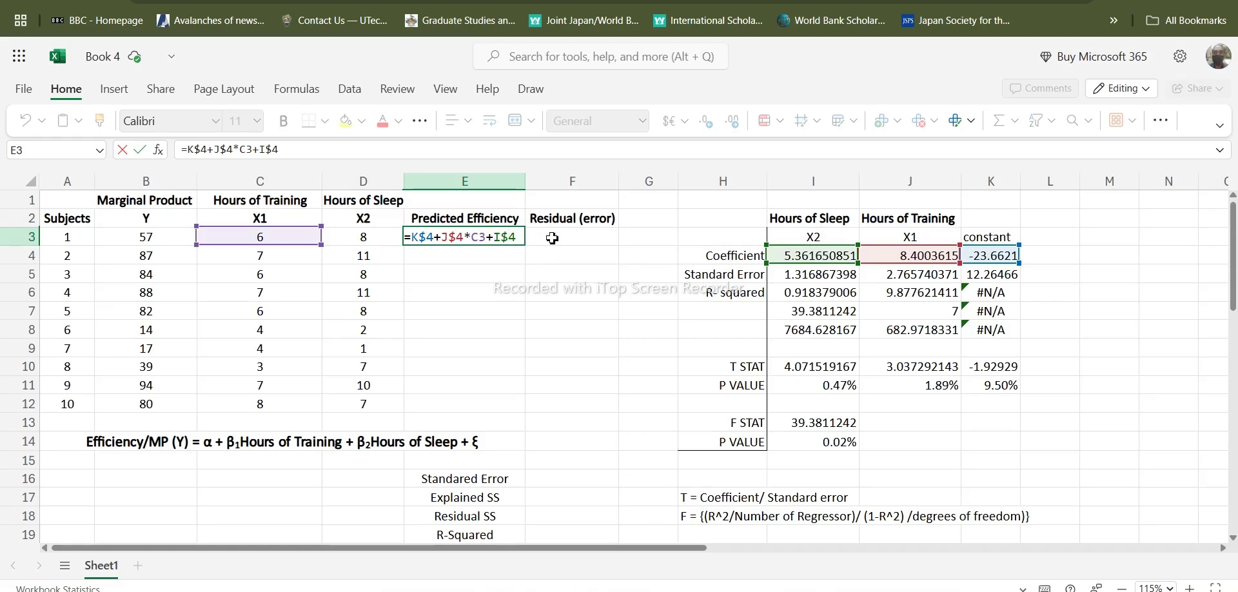
text(*)
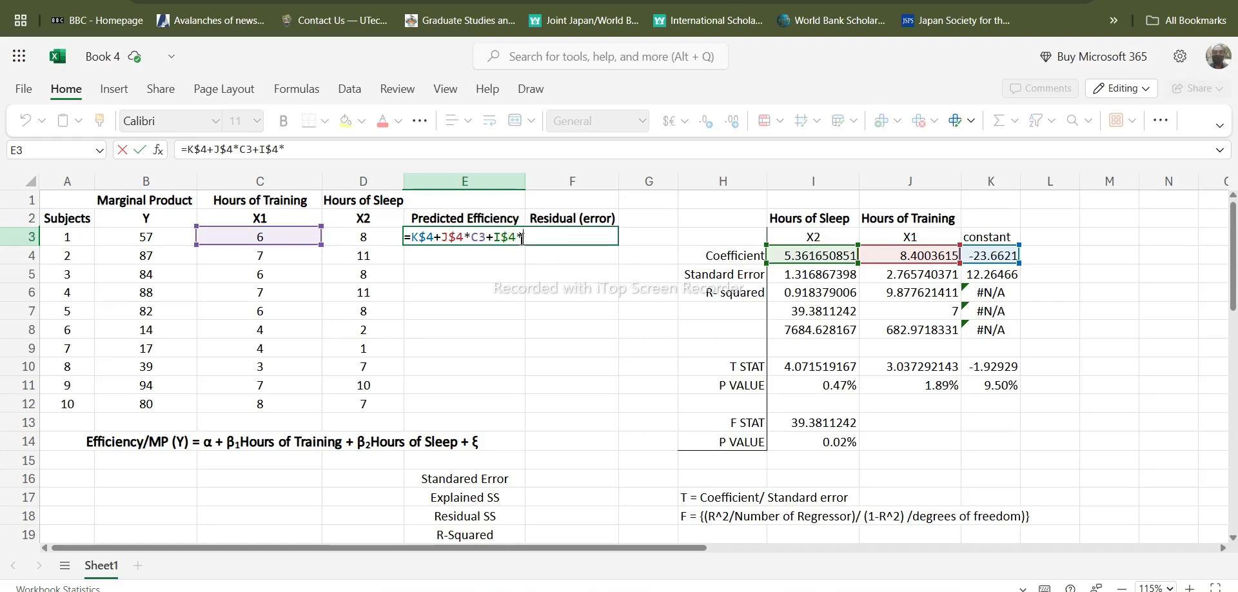
click(367, 239)
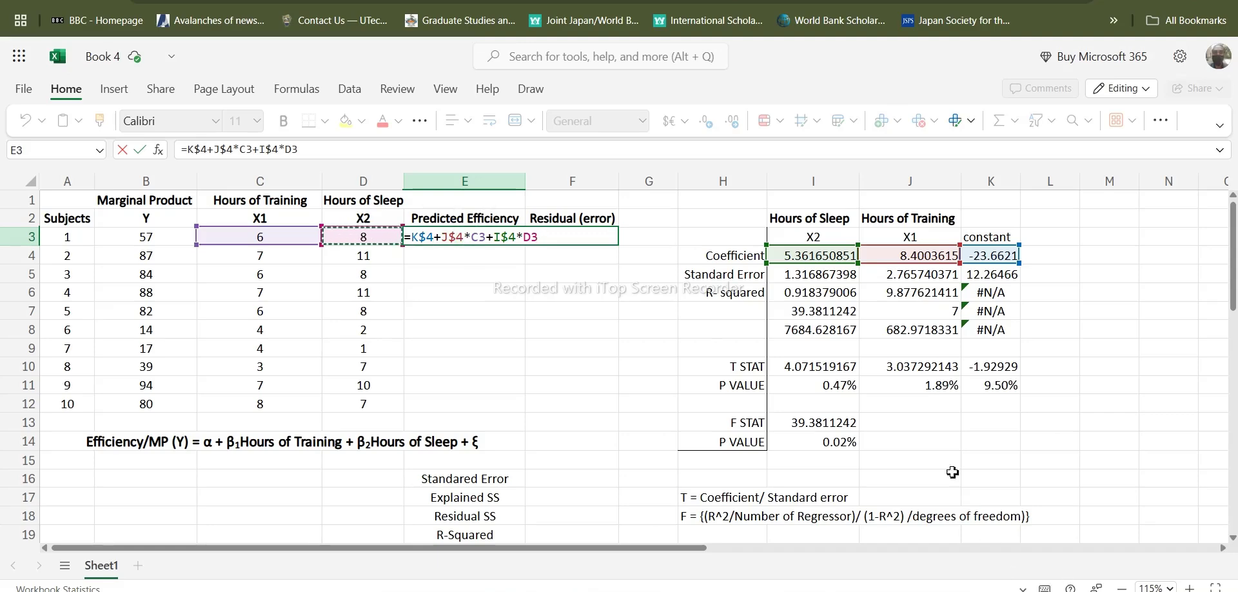
click(571, 240)
key(ctrl+Return)
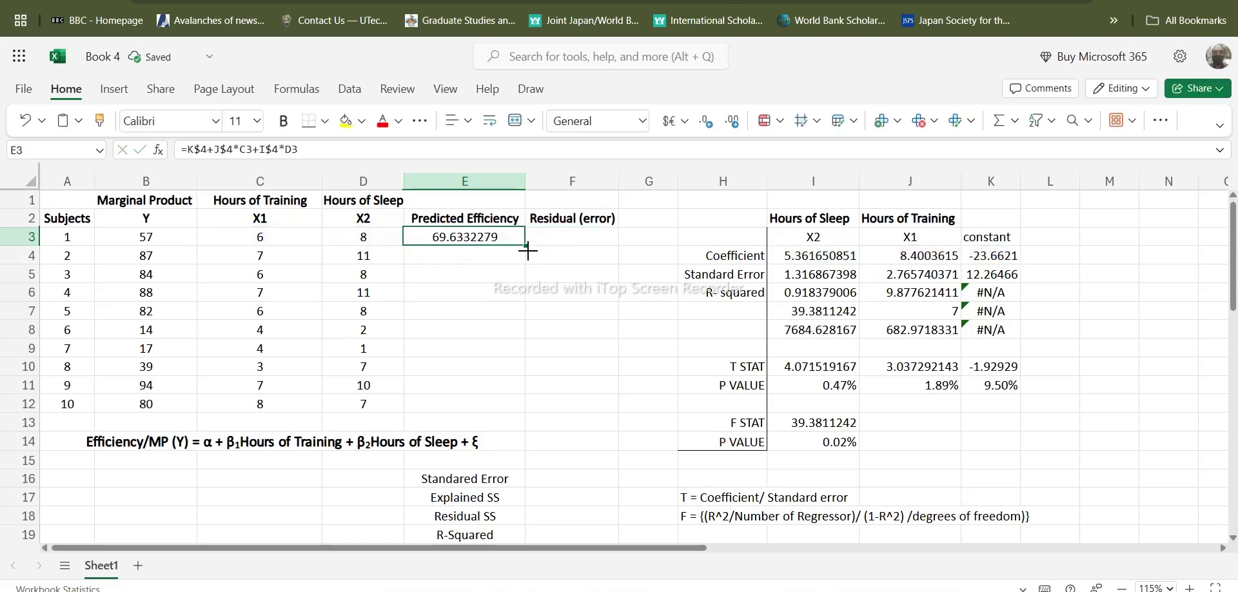
double_click(525, 246)
click(477, 242)
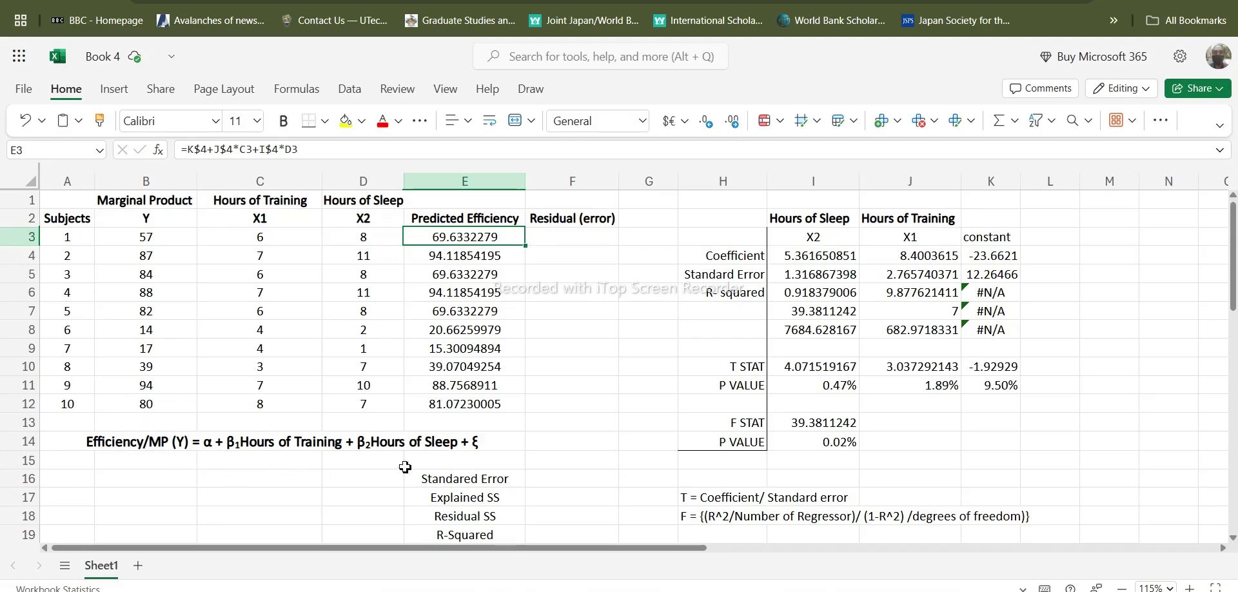
- Calculate the residual in F3 as actual minus predicted efficiency, =B3-E3, and fill it down to F12
double_click(559, 237)
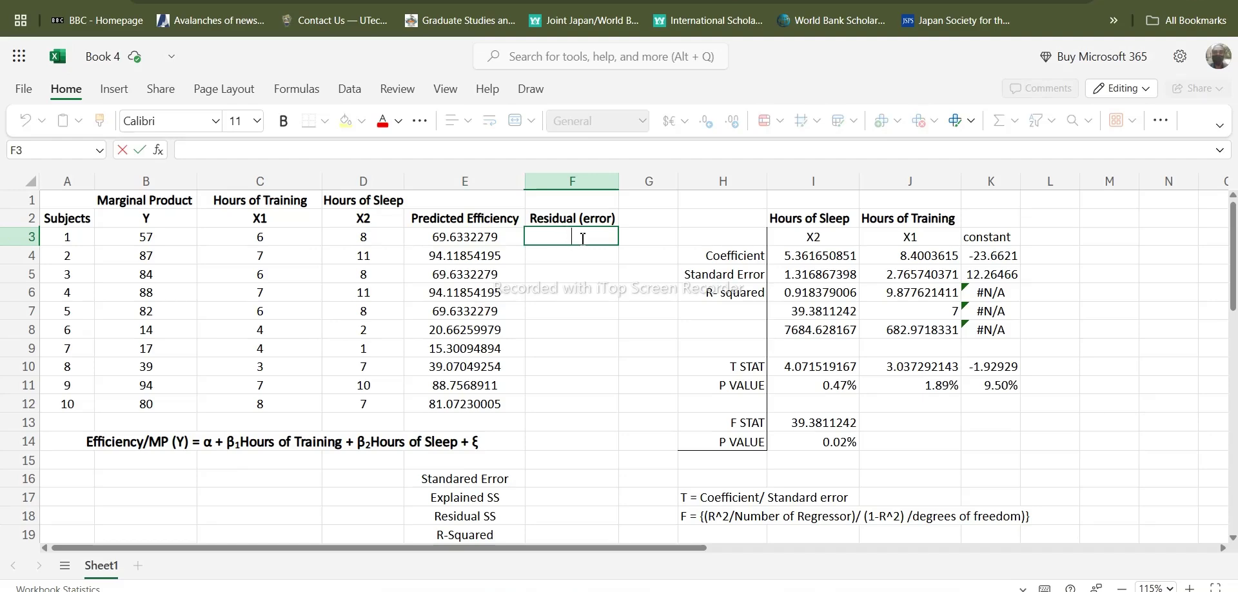
text(=)
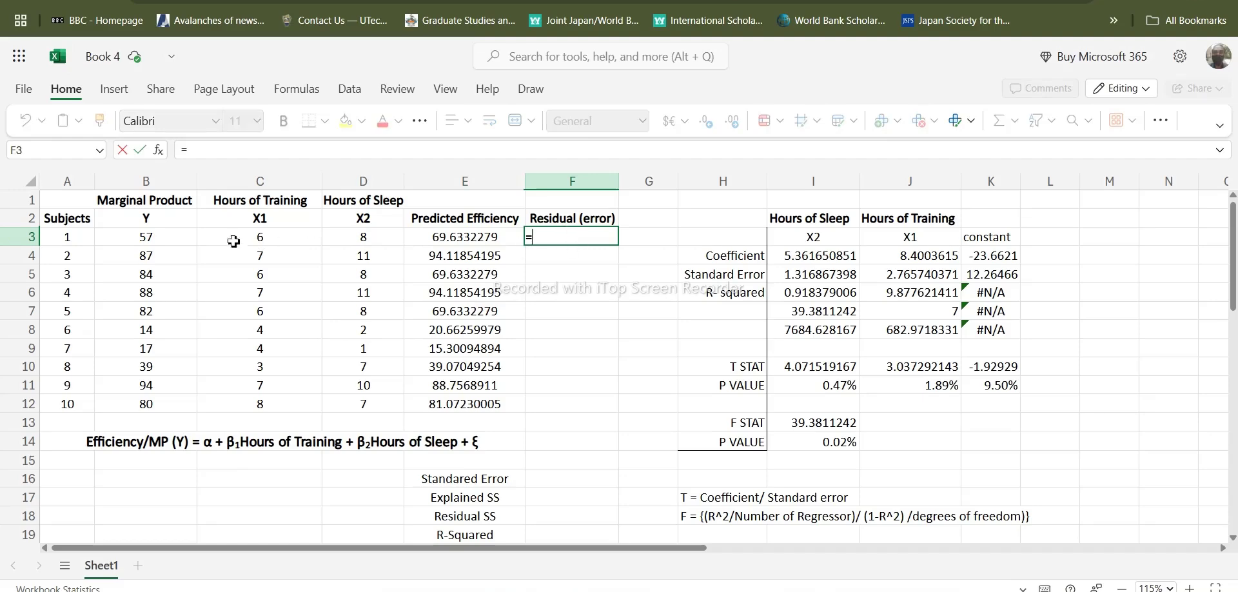
click(169, 239)
text(-)
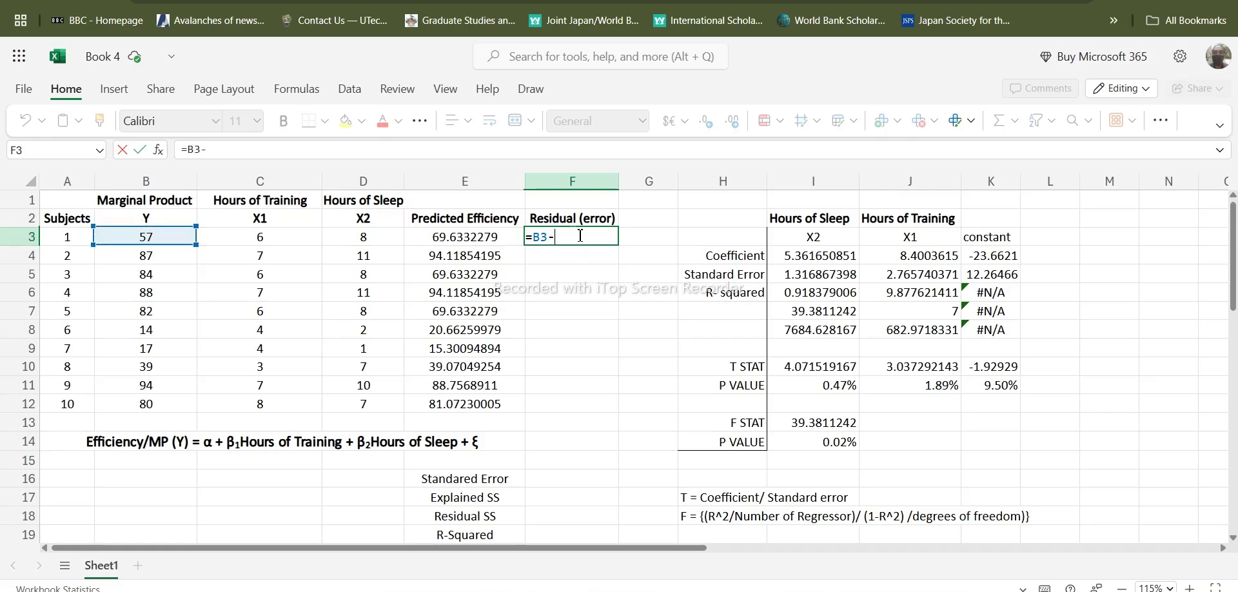
click(445, 236)
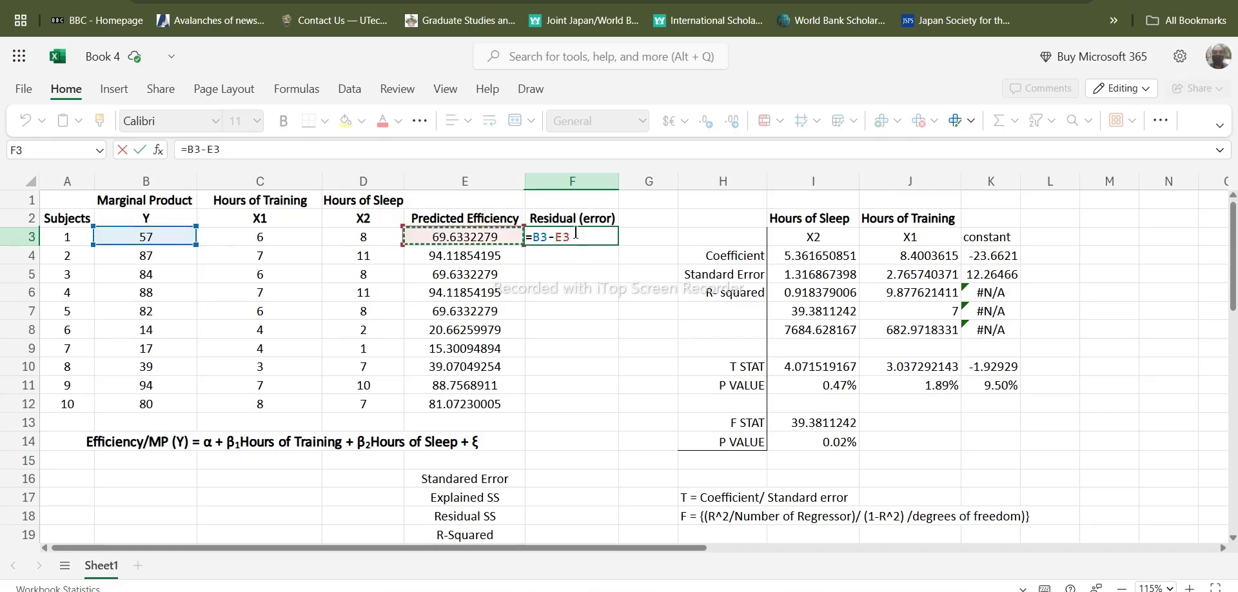
key(Return)
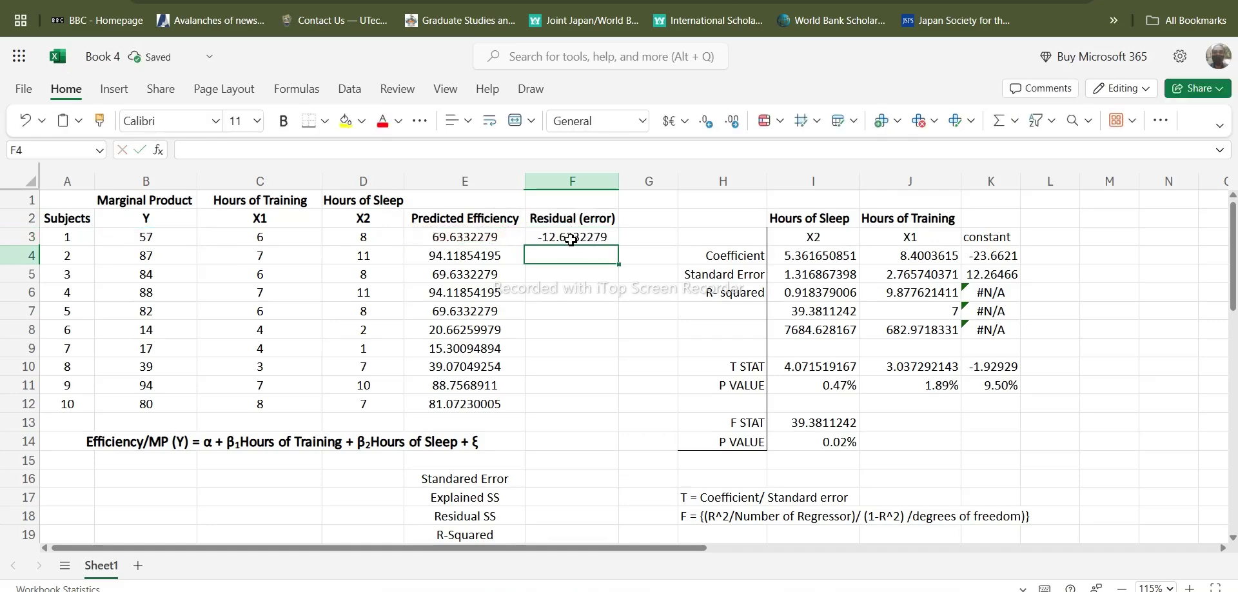
click(575, 236)
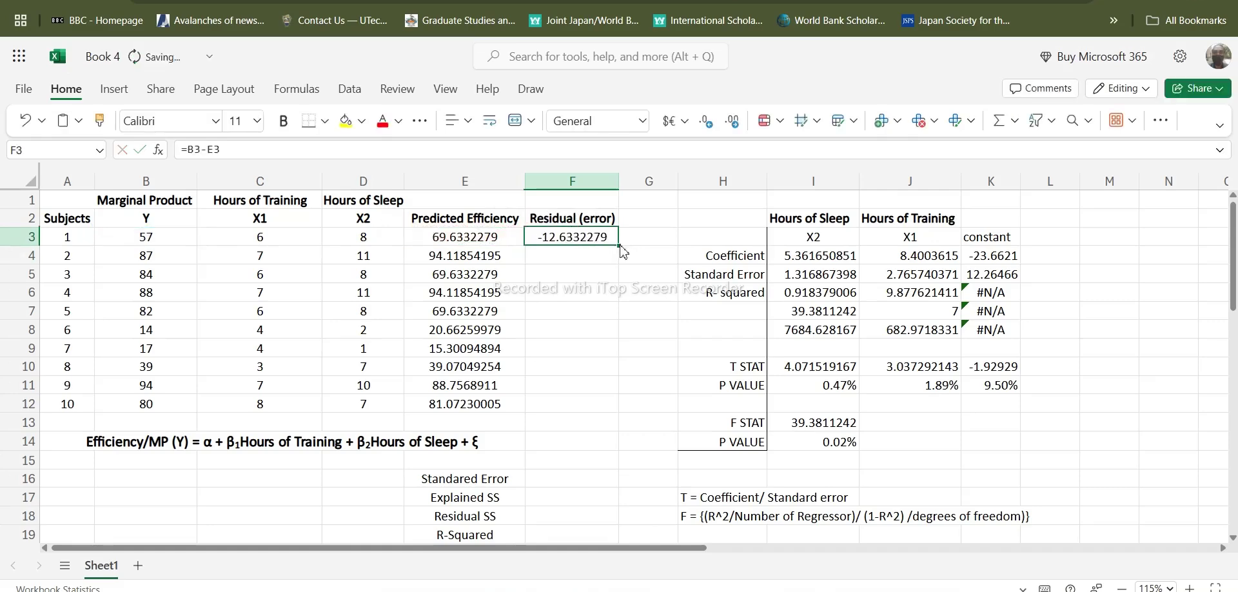
double_click(619, 246)
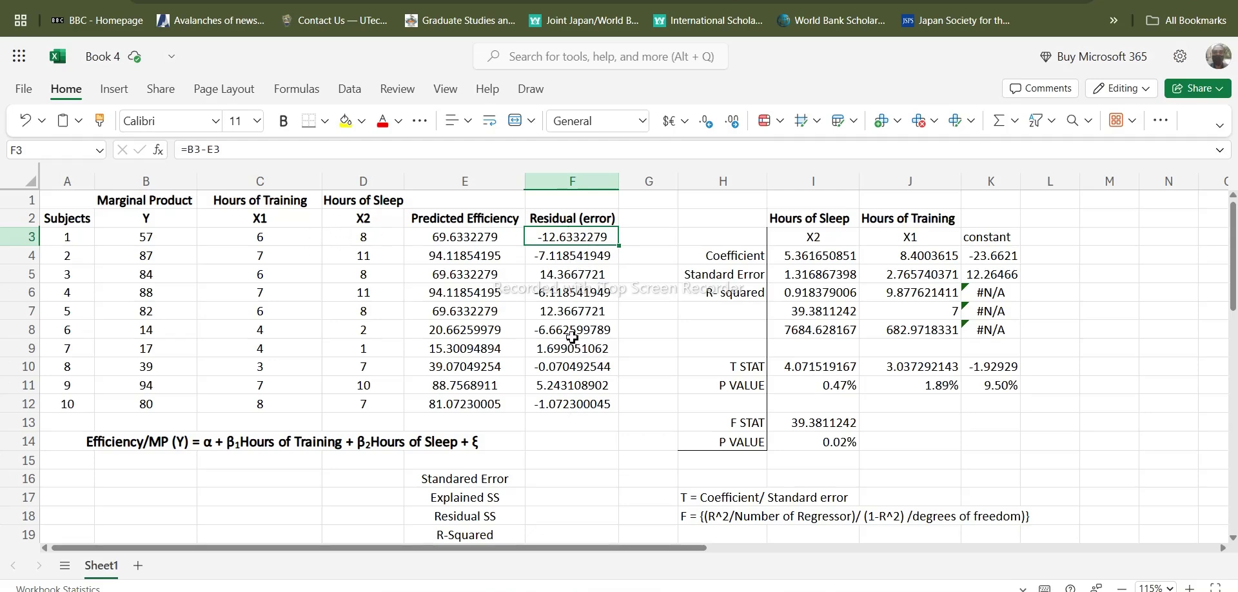
- Calculate the standard error in F16 from the residuals and degrees of freedom as =SQRT(SUMSQ(F3:F12)/J7)
click(1049, 440)
double_click(539, 479)
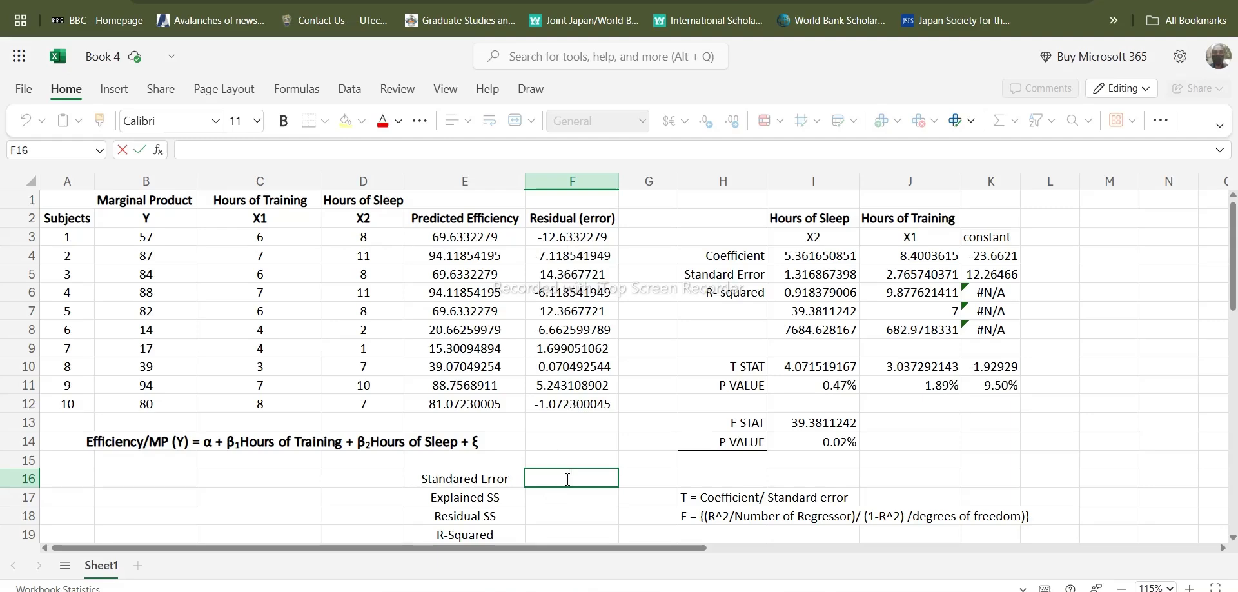
text(=)
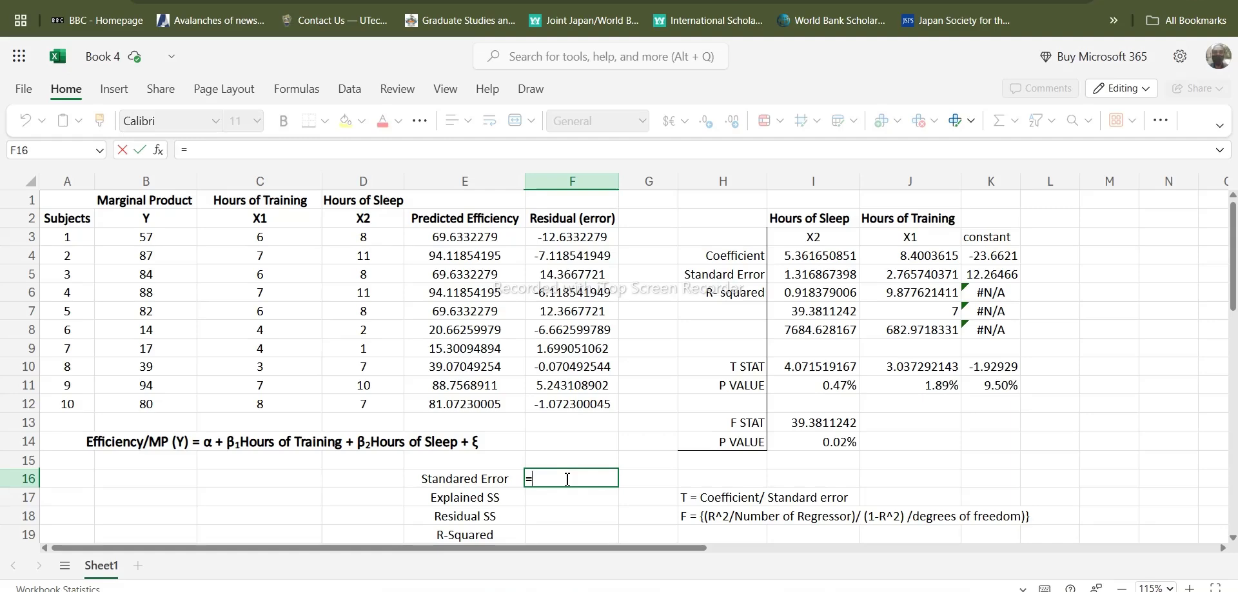
text(SQRT()
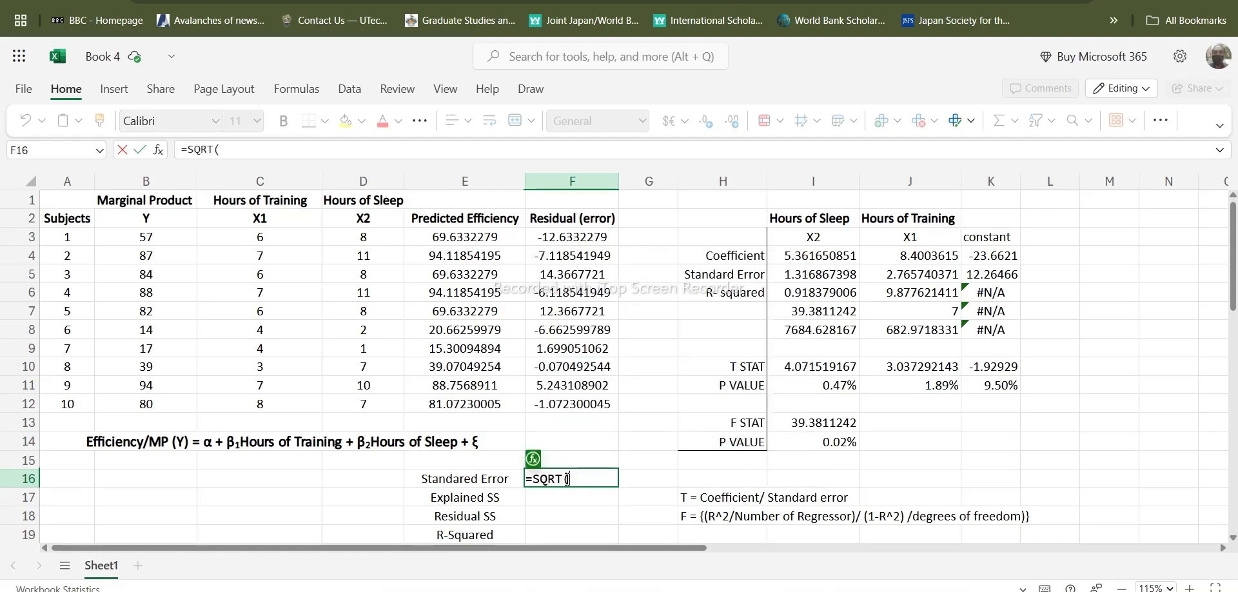
text(SQSUM)
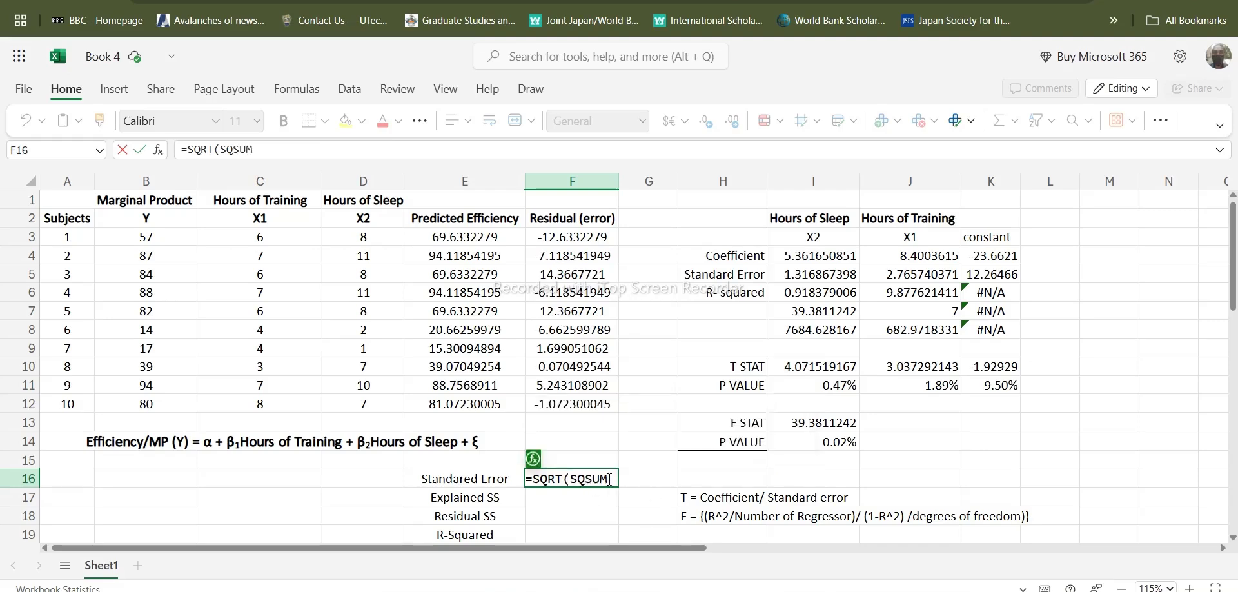
key(BackSpace)
key(BackSpace)
key(BackSpace)
key(BackSpace)
key(BackSpace)
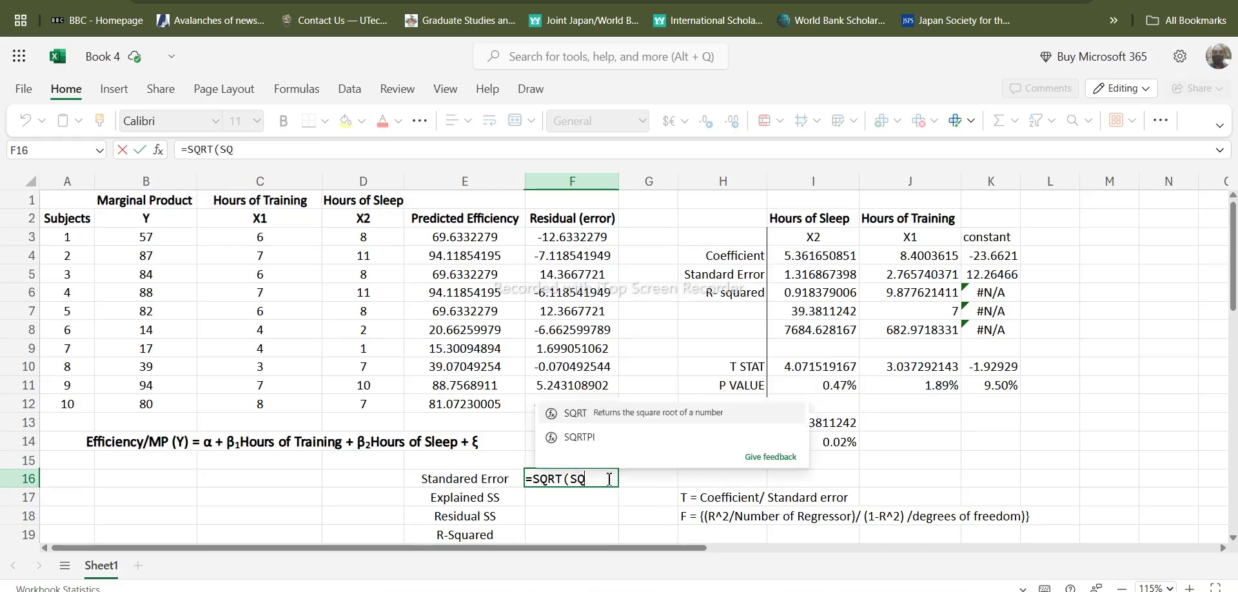
text(SUMSQ()
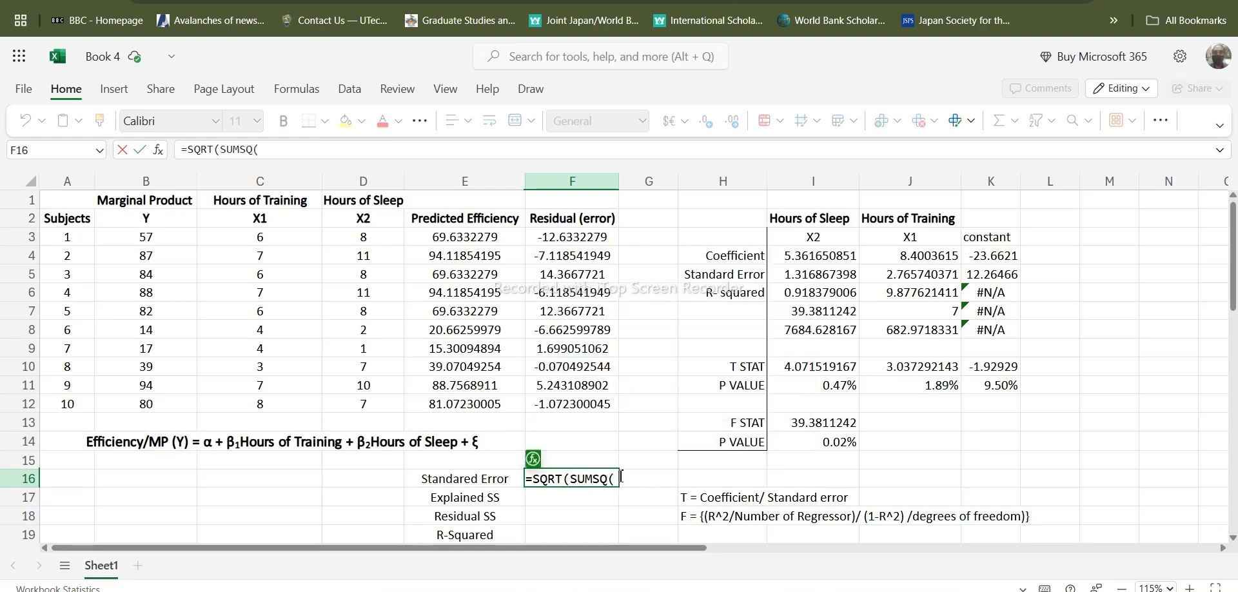
drag(584, 239, 617, 413)
text())
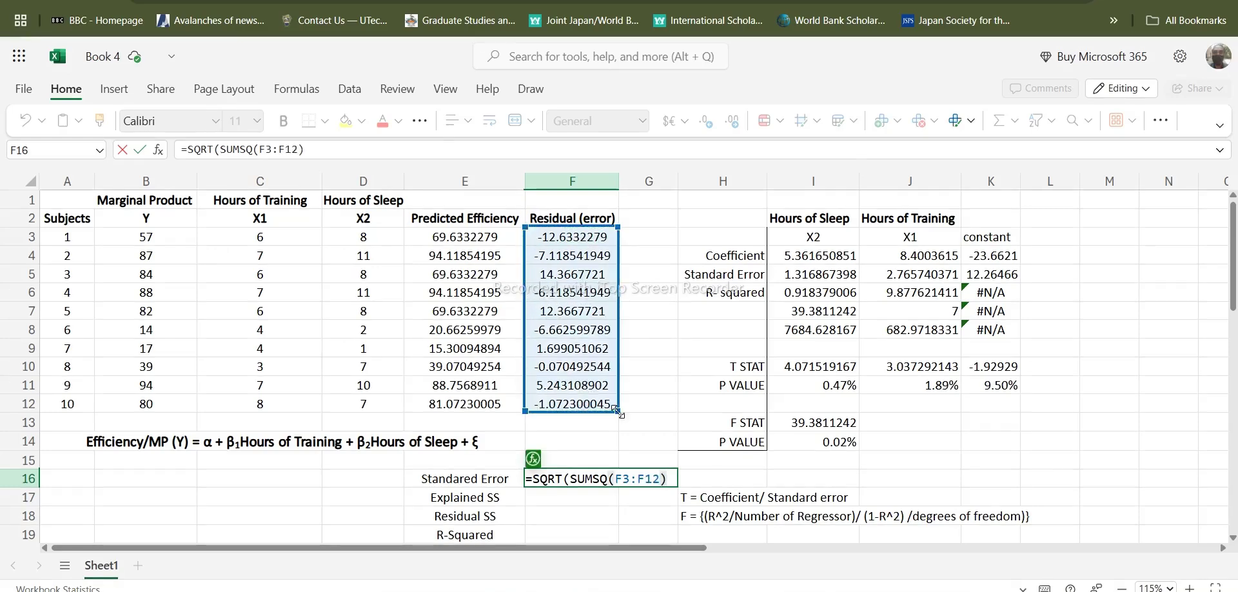
text(/)
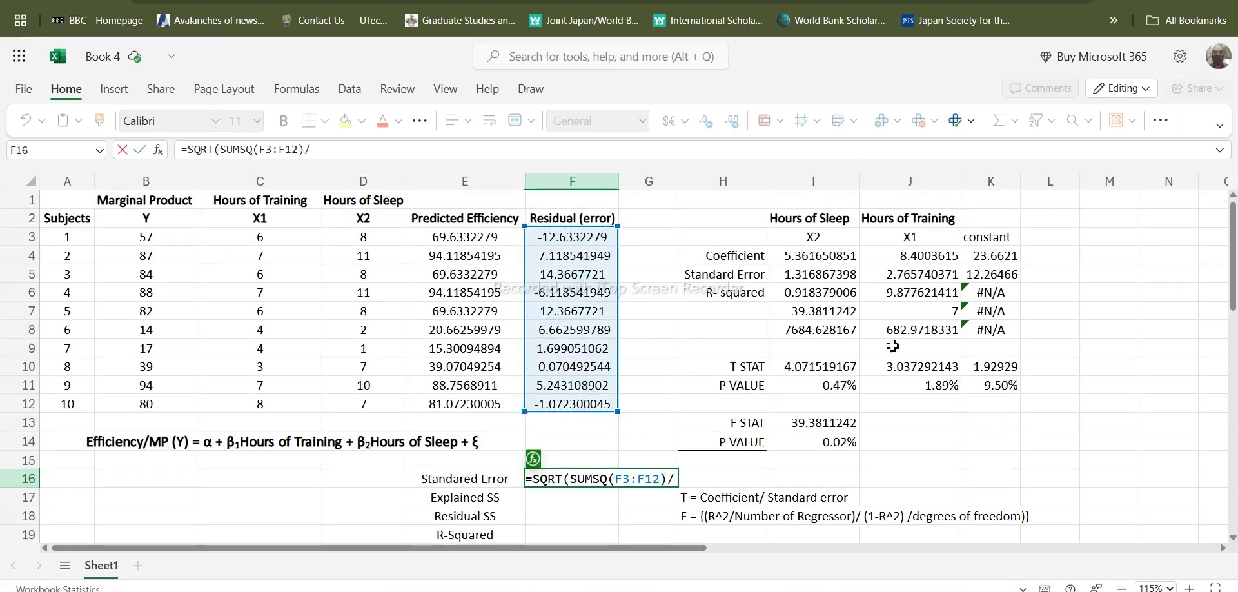
click(929, 314)
text())
key(Return)
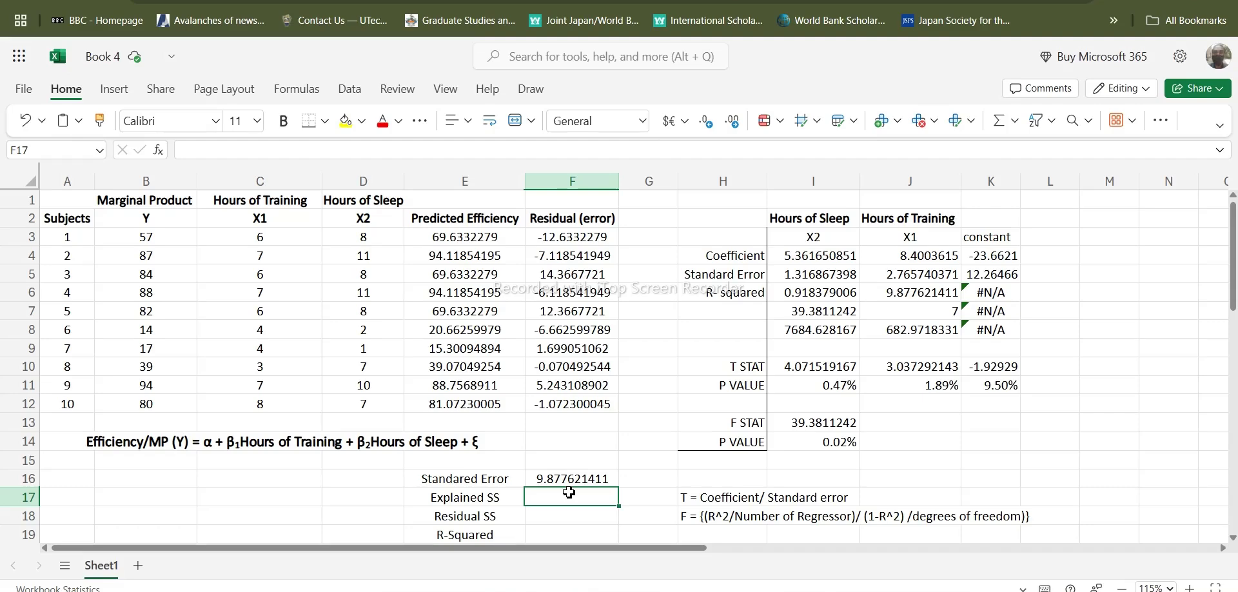
click(590, 485)
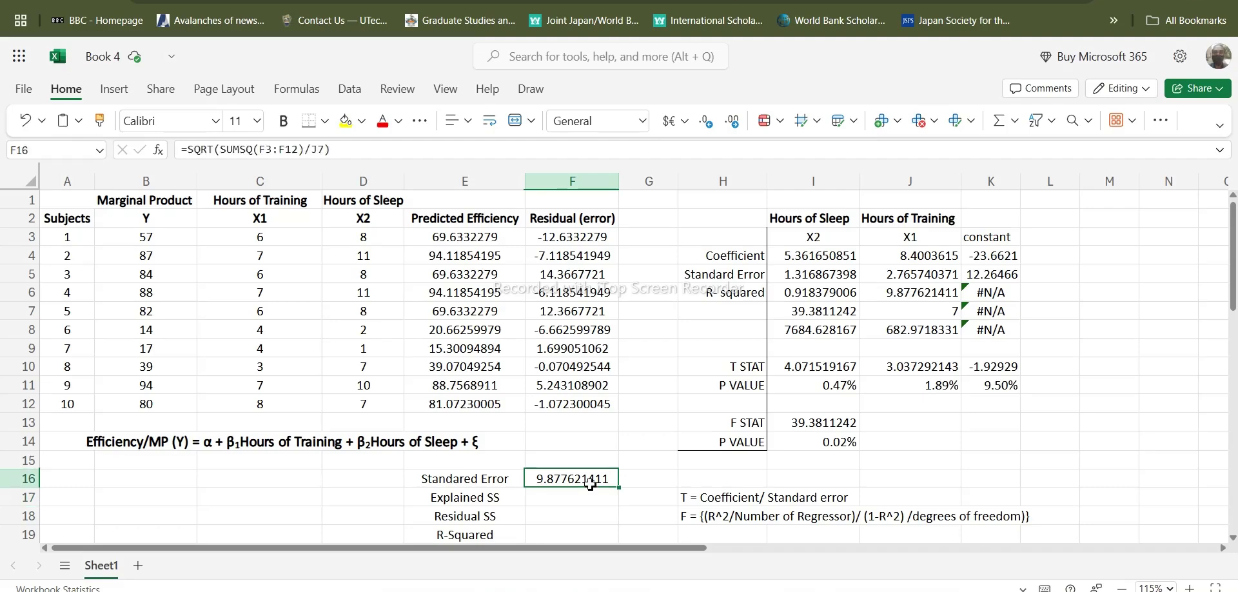
- Calculate the explained sum of squares in F17 from the predicted efficiency values as =VAR.P(E3:E12)*10
click(548, 500)
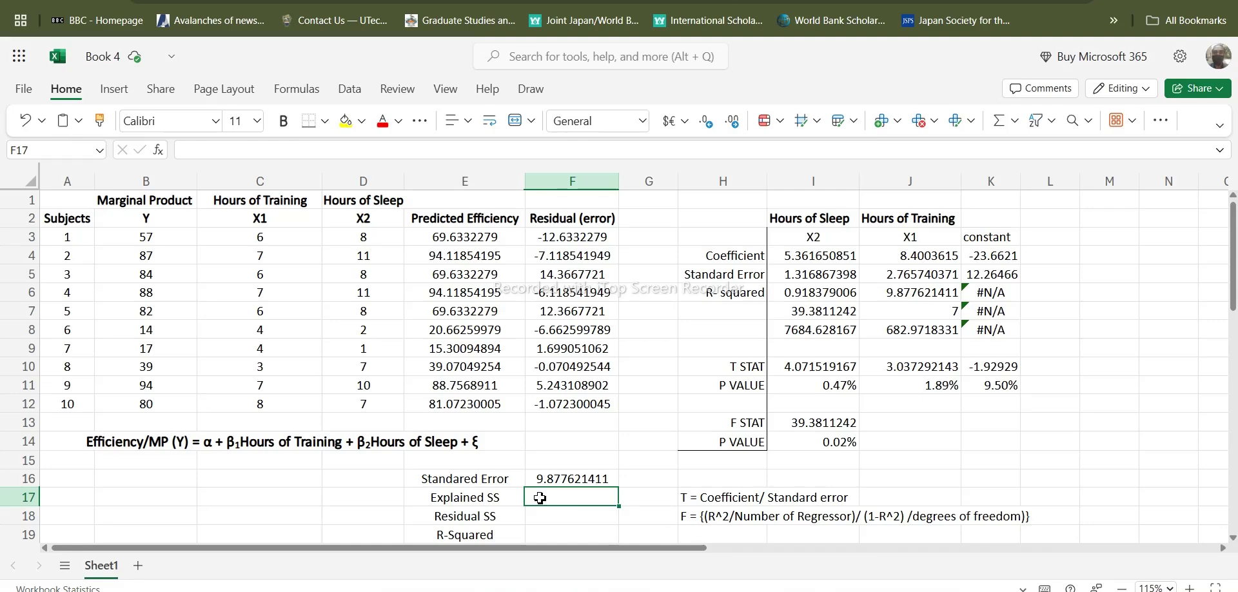
double_click(558, 495)
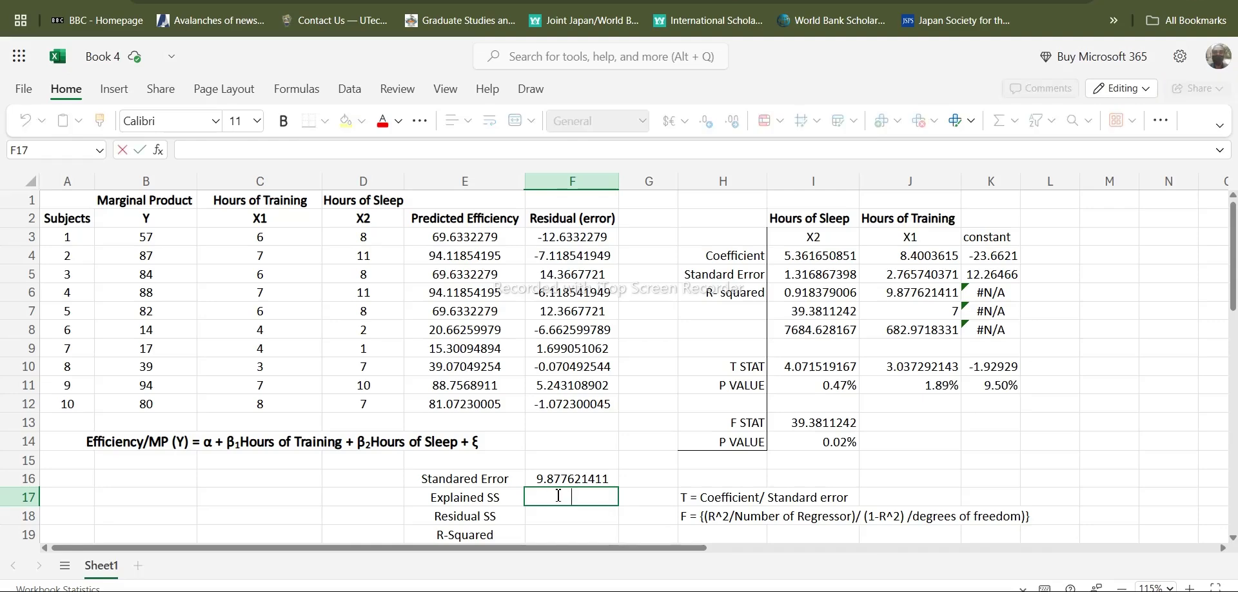
text(=)
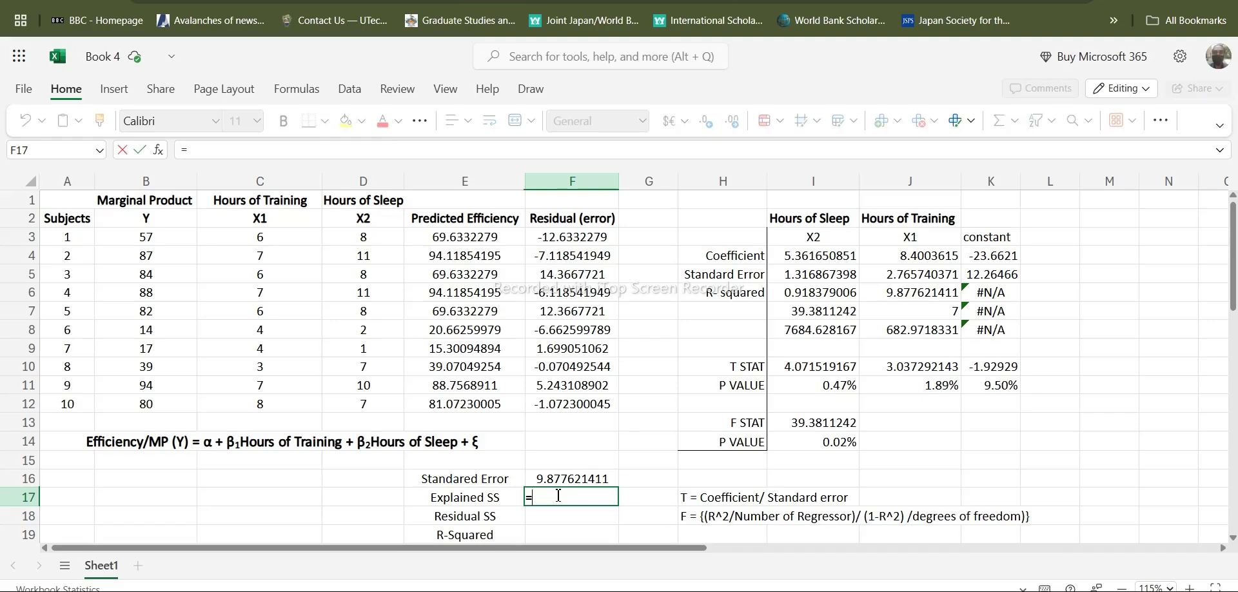
text(VAR.P)
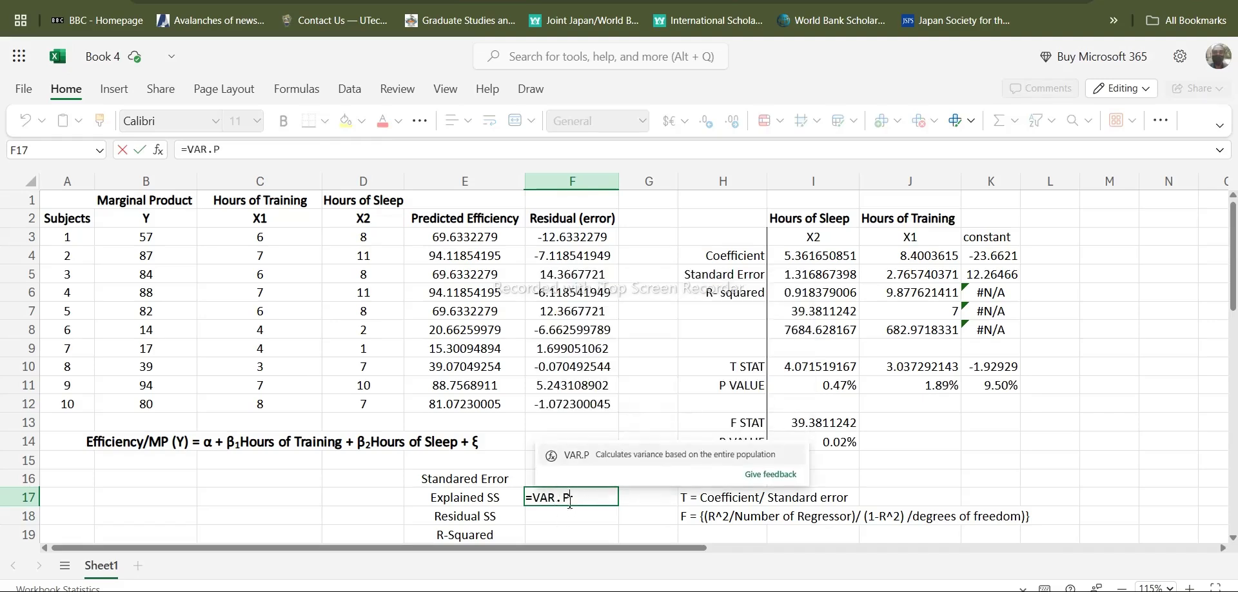
text(()
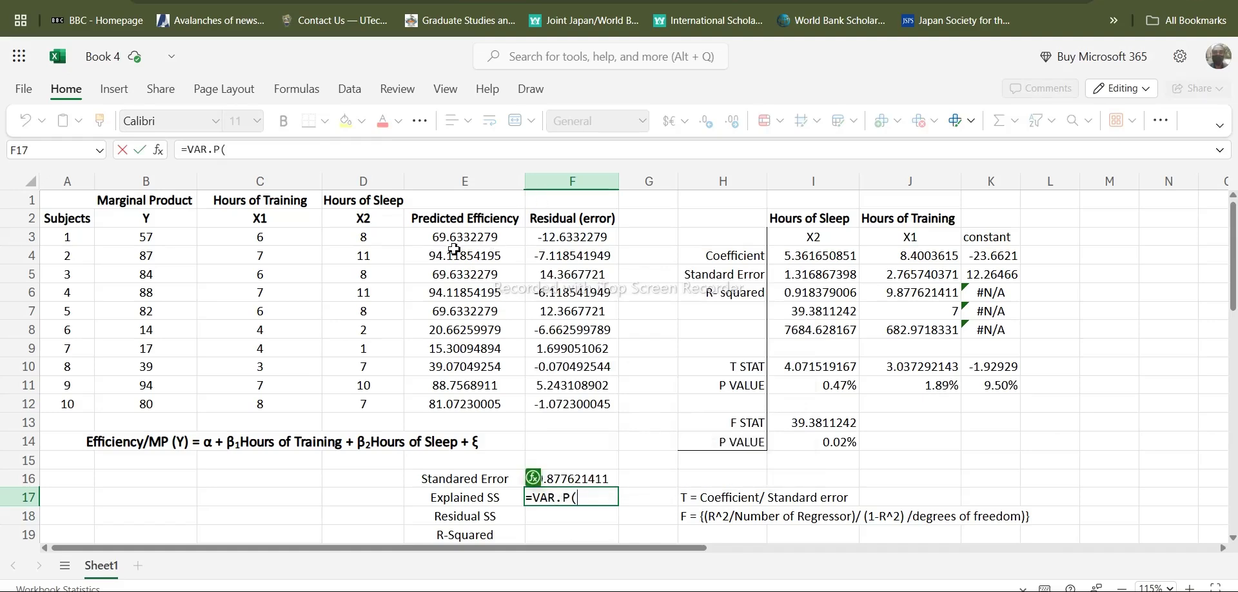
drag(465, 237, 471, 406)
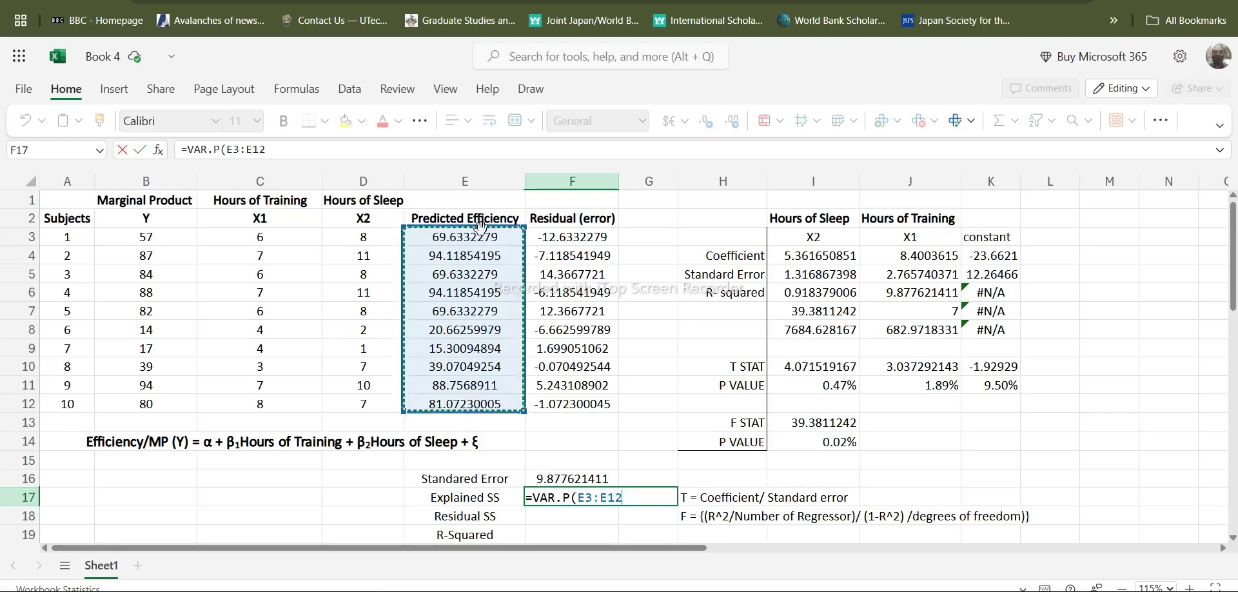
text()*)
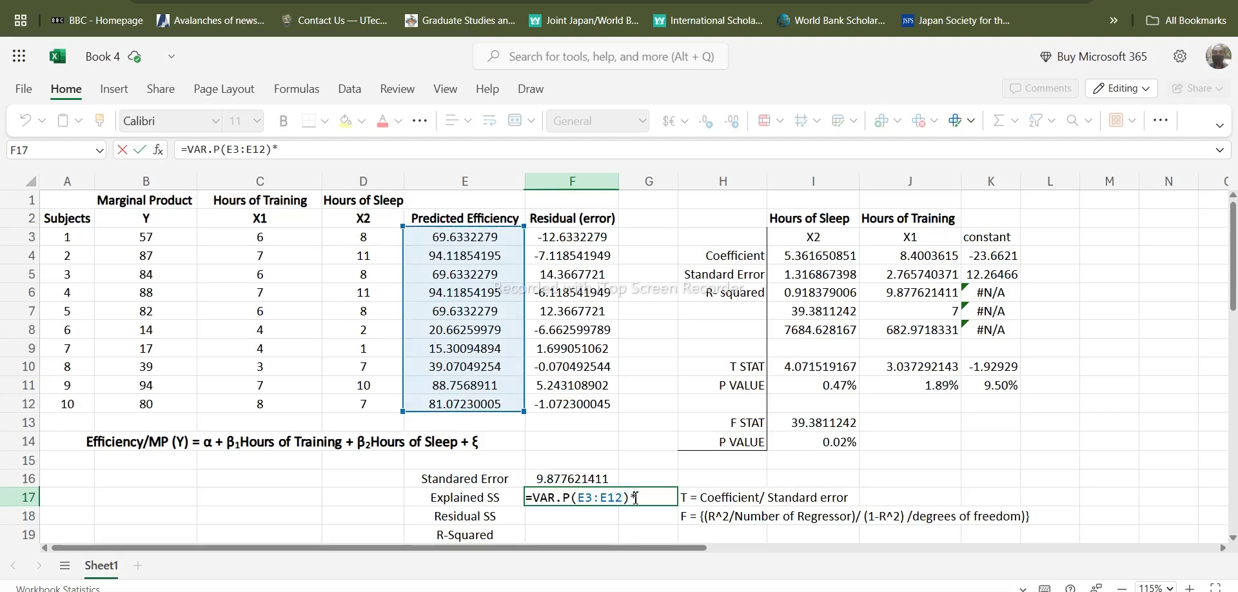
text(10)
key(Return)
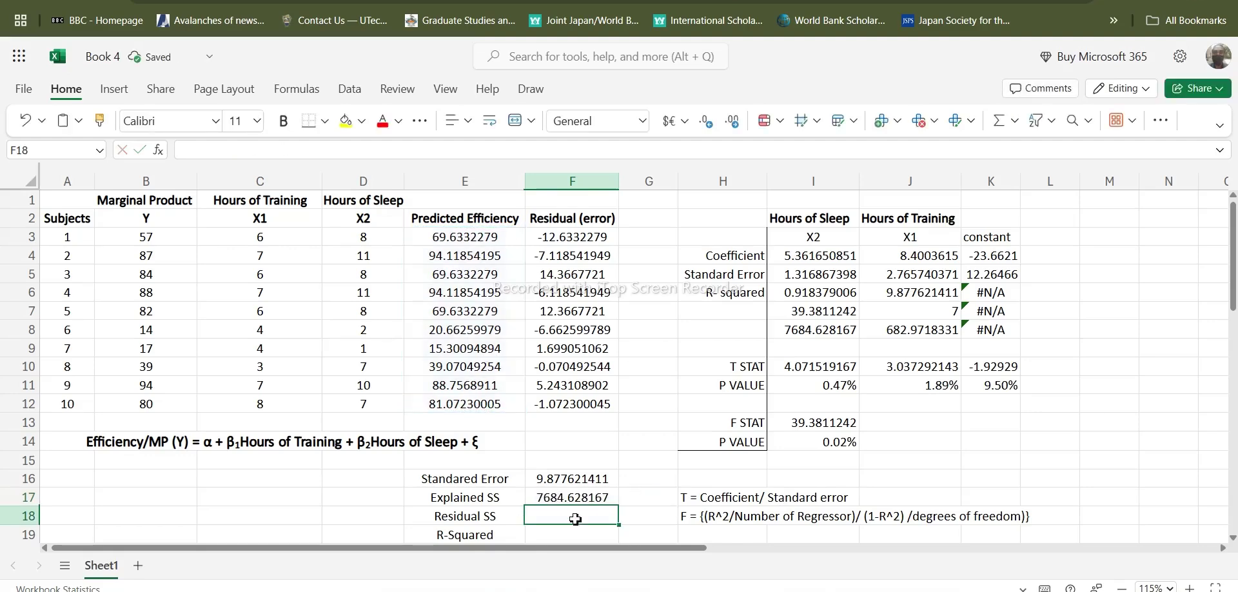
- Calculate the residual sum of squares in F18 from the residual column as =VAR.P(F3:F12)*10
double_click(567, 516)
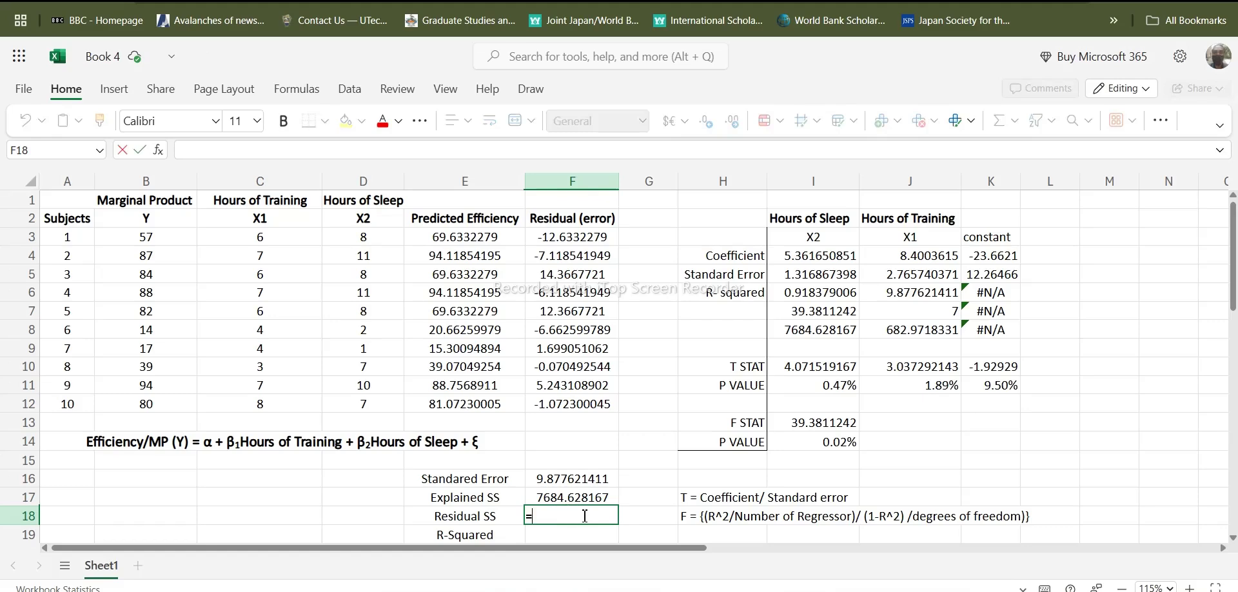
text(=VAR.O)
key(BackSpace)
text(P()
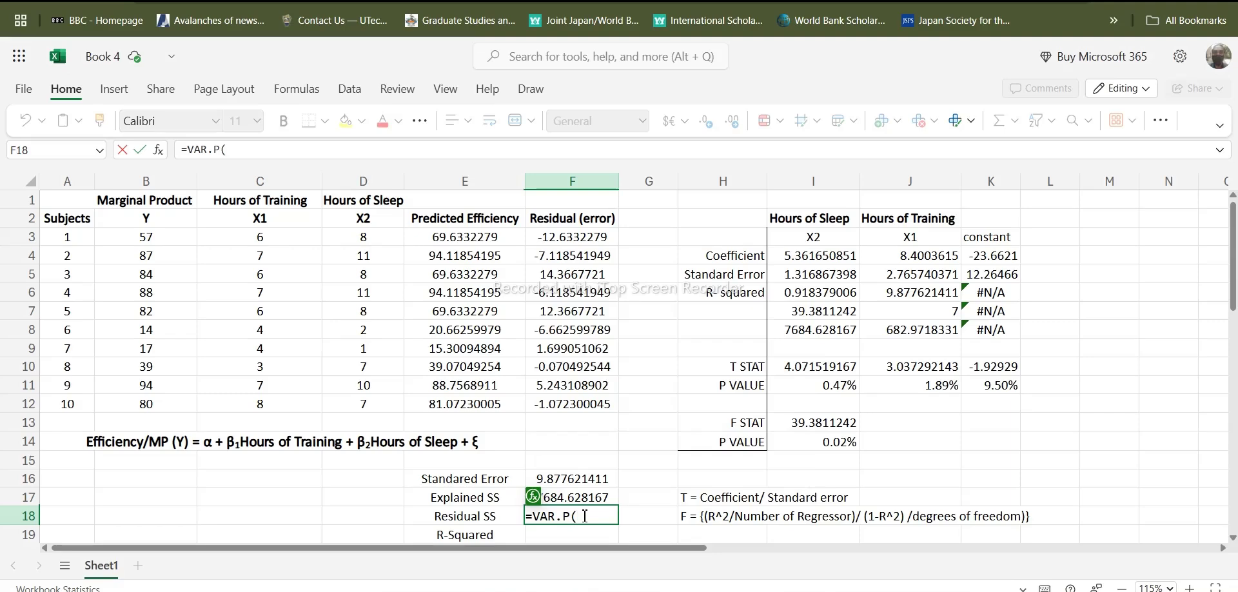
drag(573, 238, 569, 409)
text())
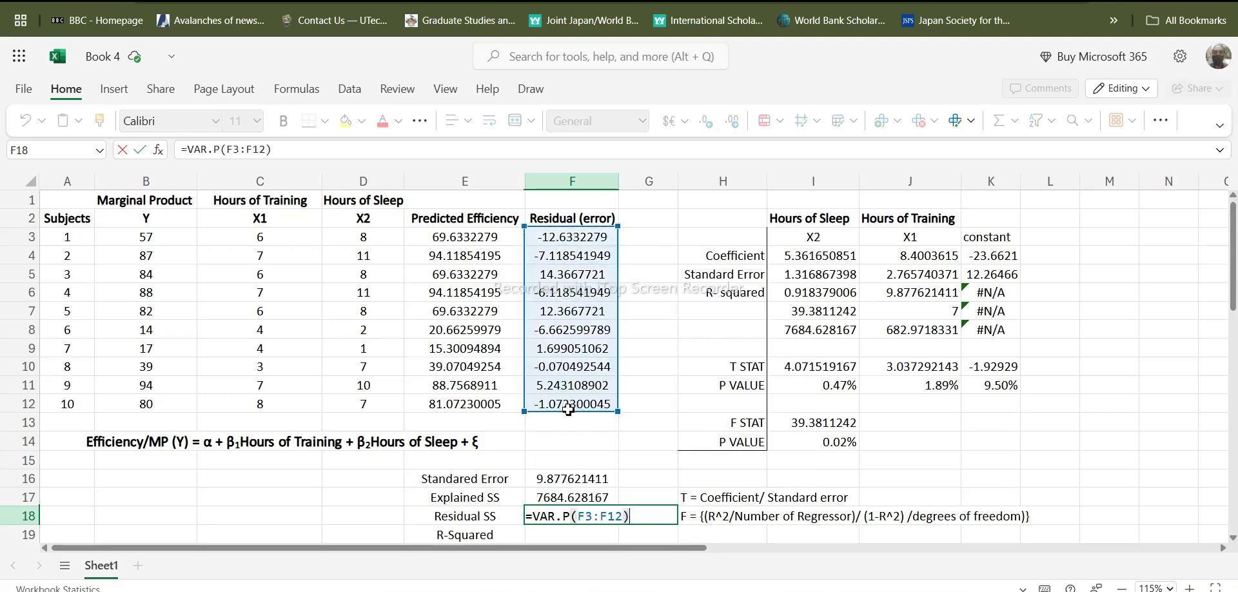
text(*10)
key(Return)
- Calculate R-squared in F19 as the explained share of the total sum of squares, =F17/(F17+F18)
scroll(568, 409, down, 2)
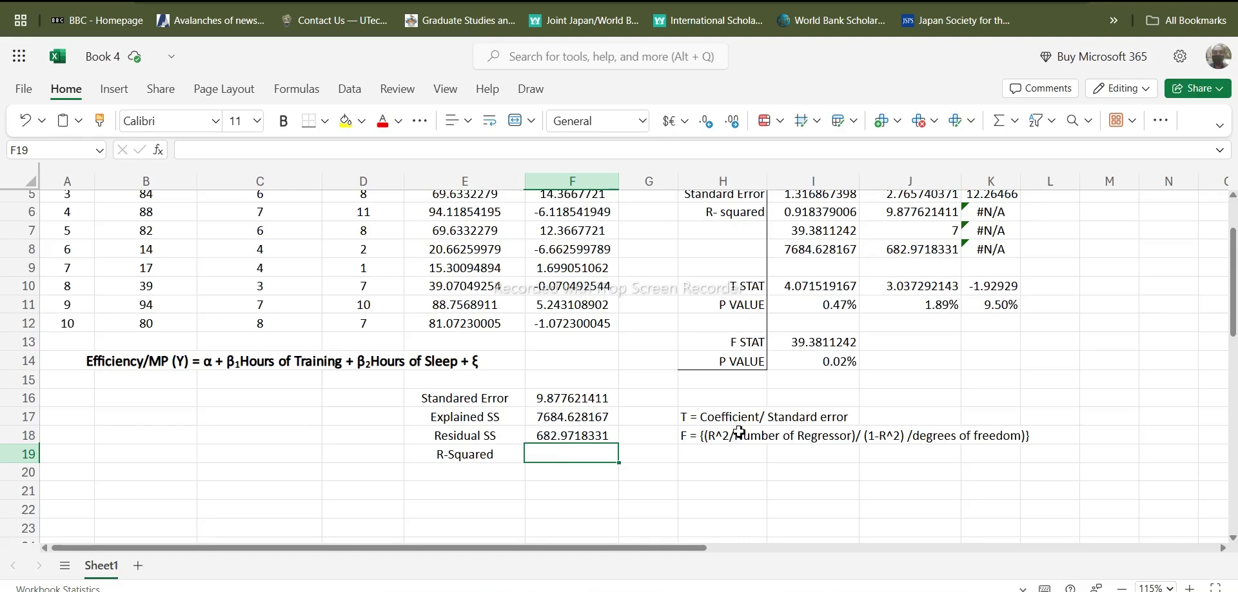
double_click(558, 455)
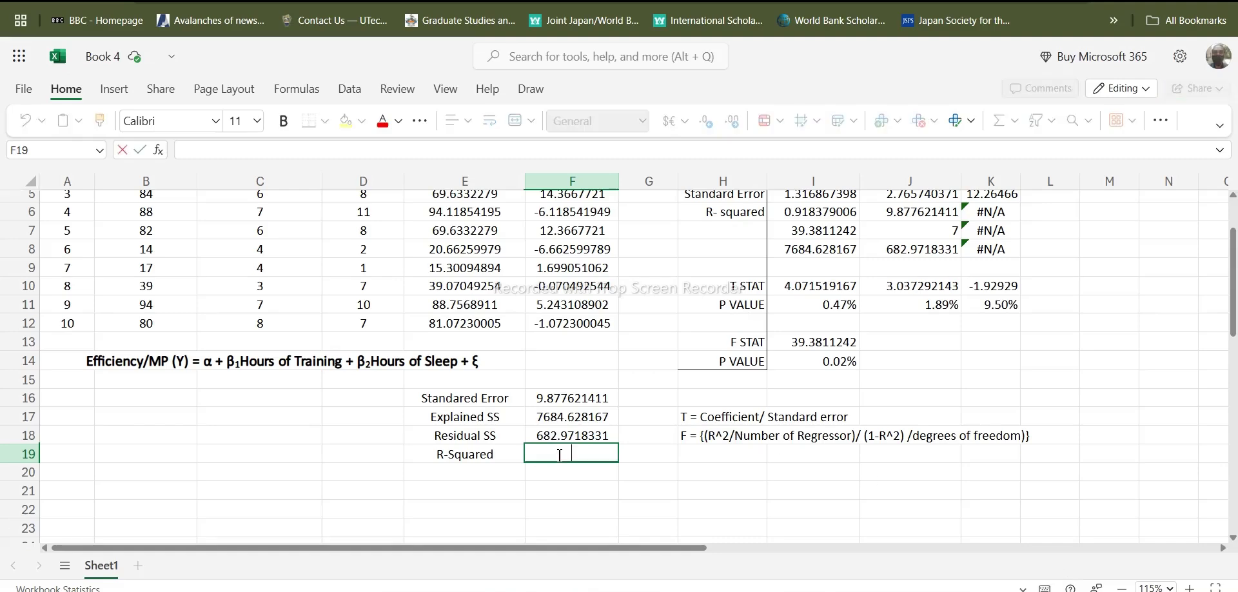
text(=)
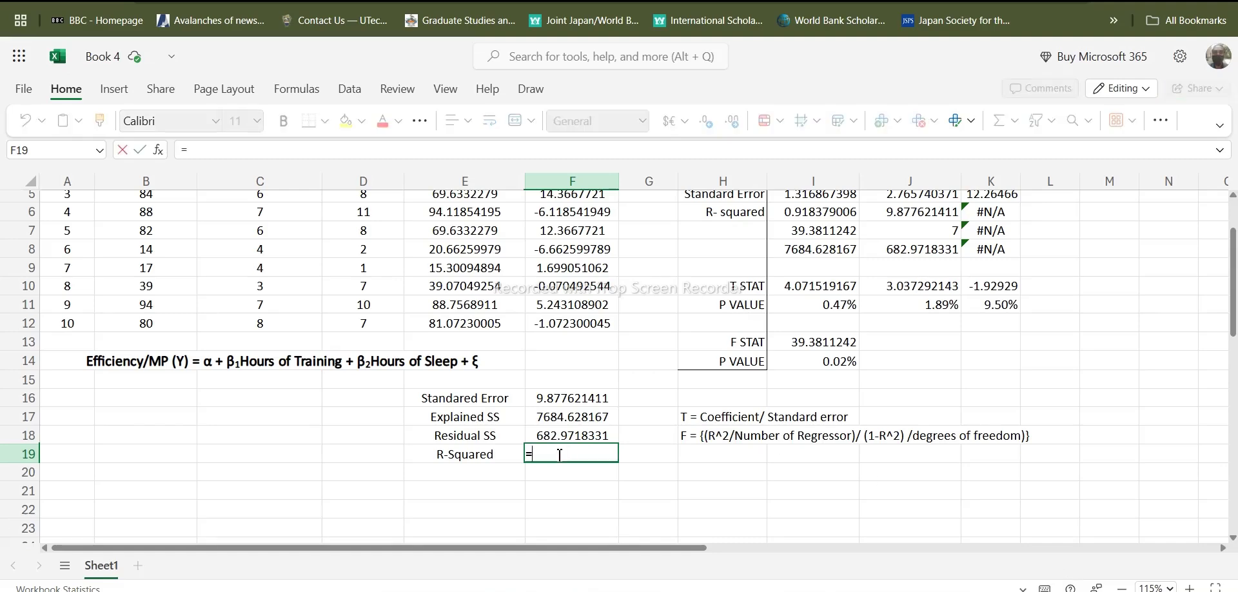
click(568, 420)
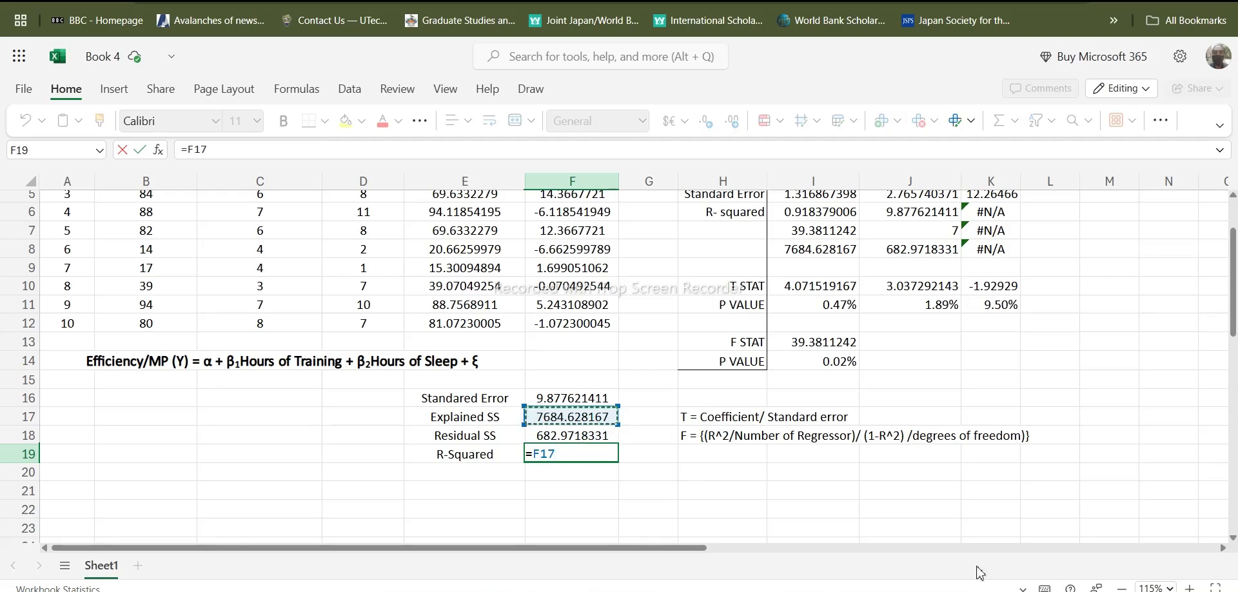
text(/()
click(556, 418)
text(+)
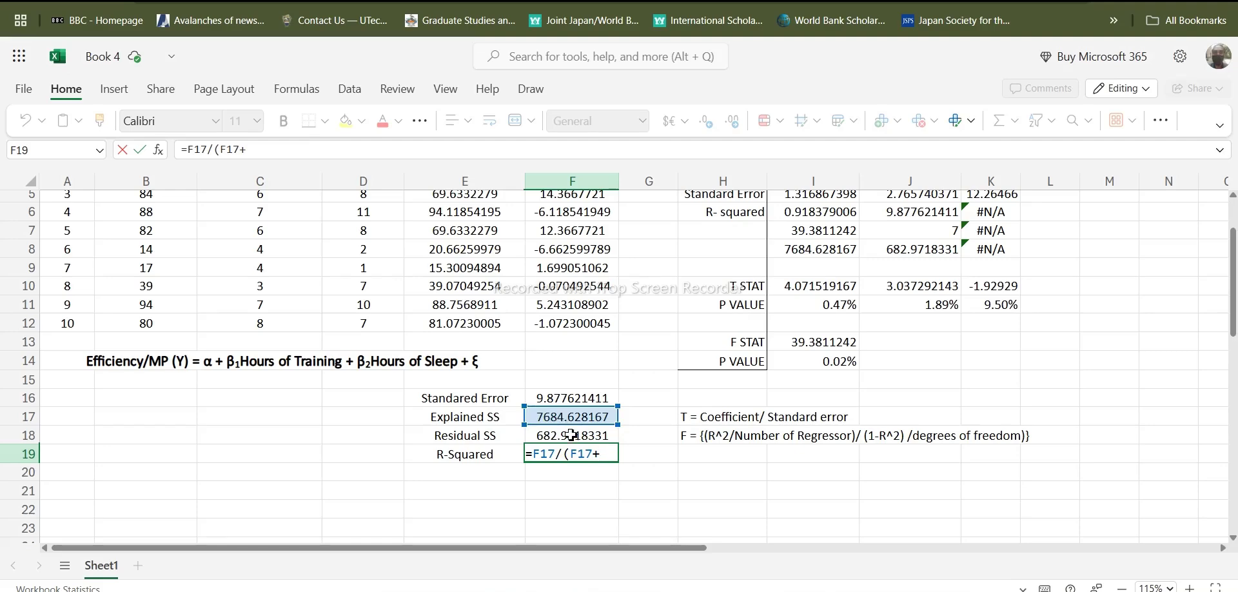
click(572, 438)
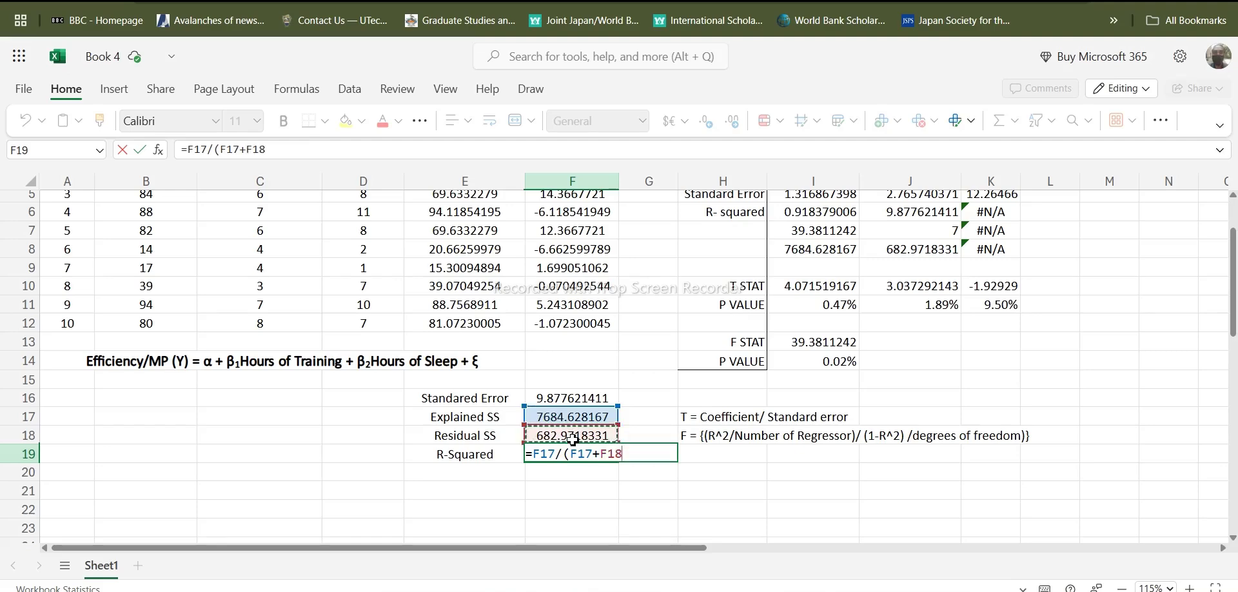
text())
key(Return)
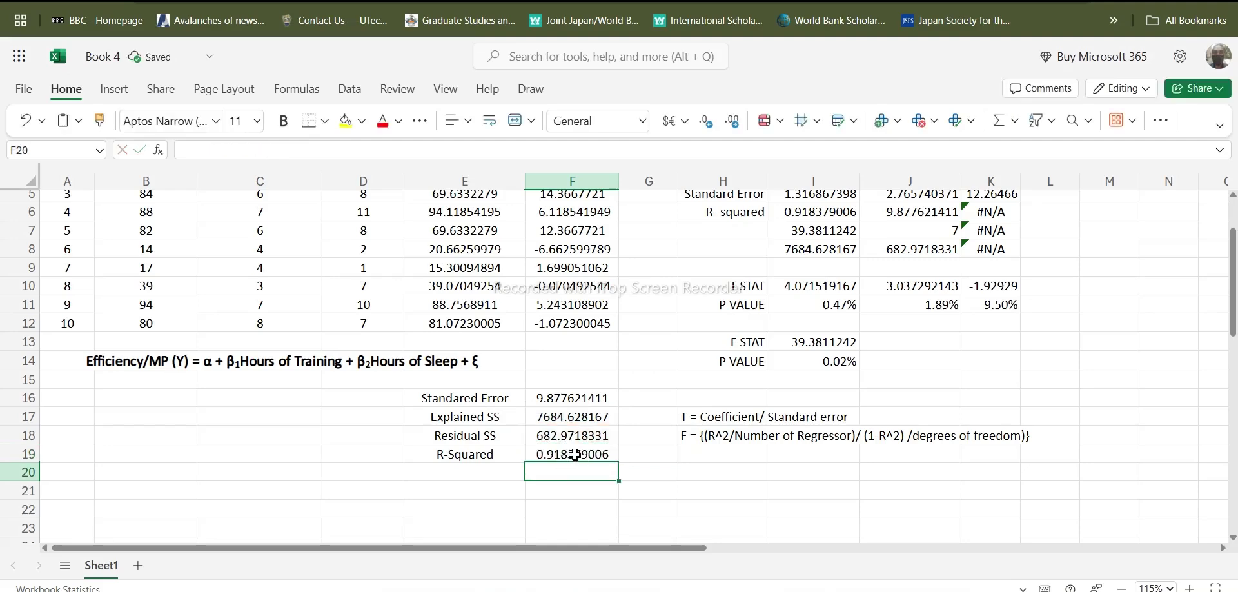
- Make the manually calculated statistics in F16:F19 bold and fill them with light green
drag(574, 455, 572, 399)
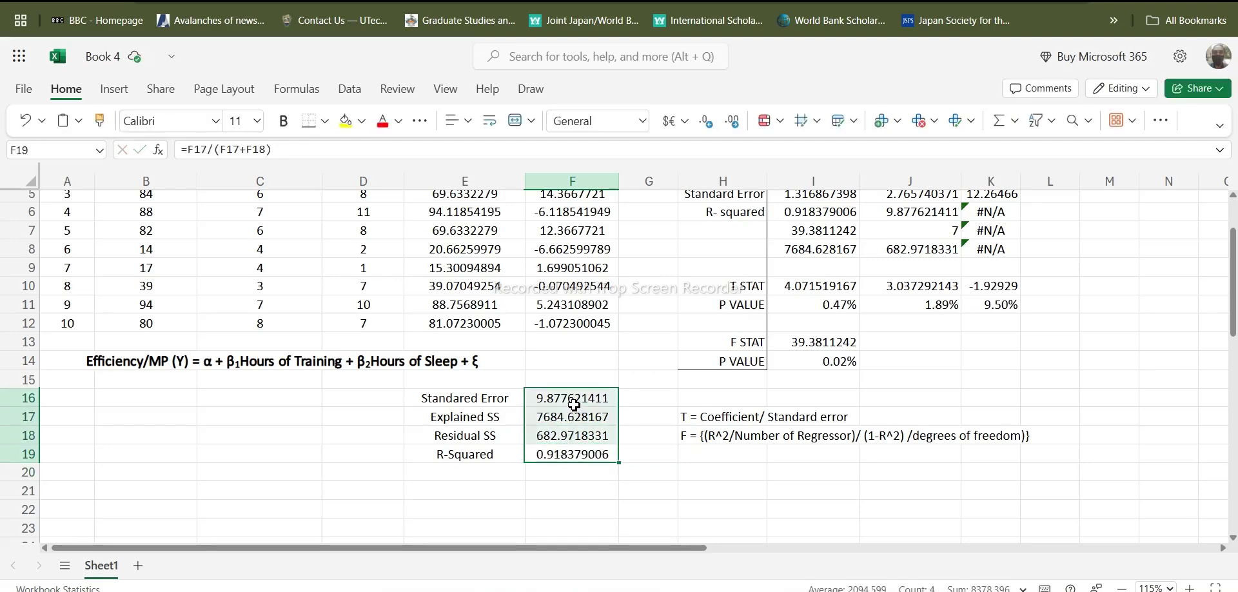
key(ctrl+b)
click(361, 120)
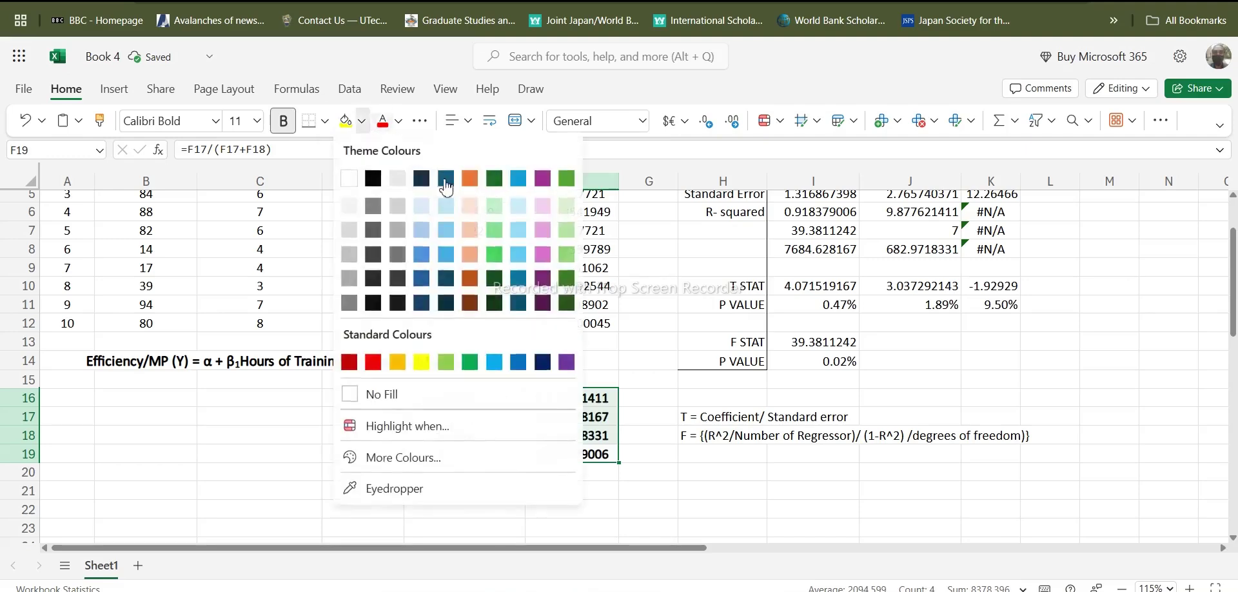
click(563, 208)
click(722, 471)
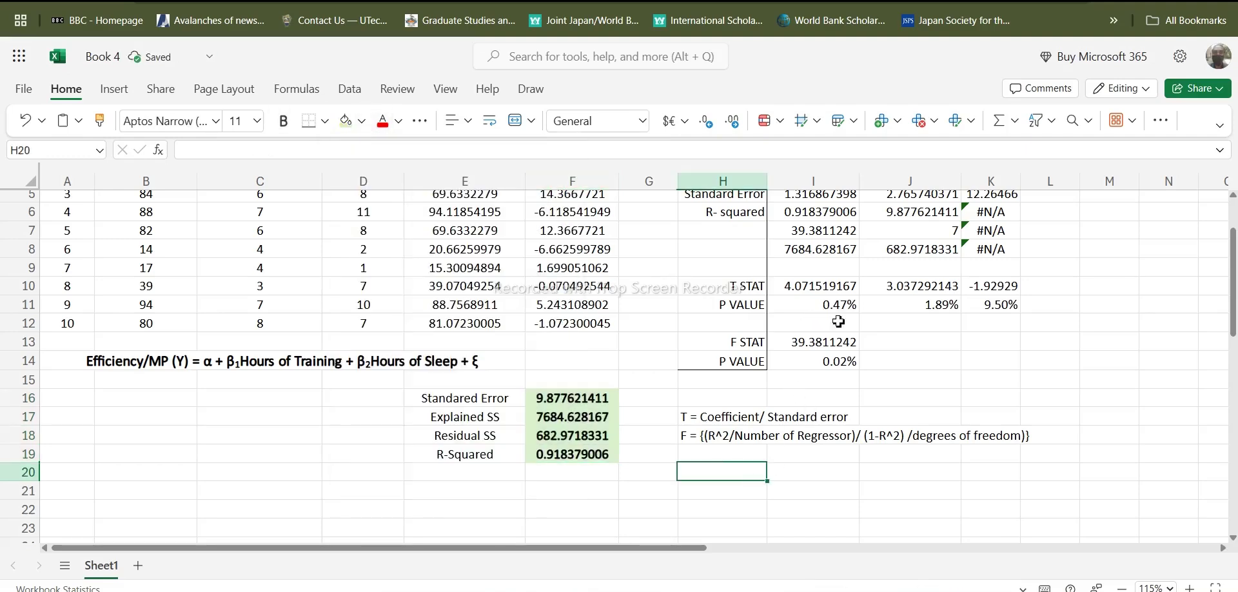
- Colour the standard error in J6 and the sums of squares in I8 and J8 of the LINEST output with red font
scroll(932, 316, up, 2)
scroll(871, 356, down, 2)
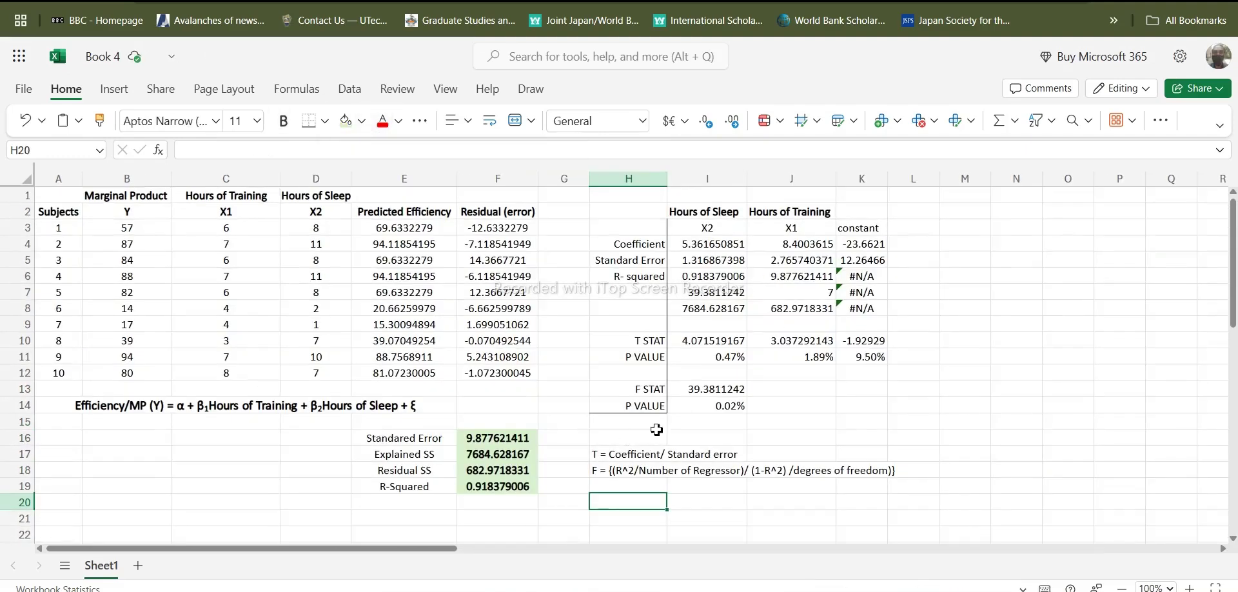
click(794, 278)
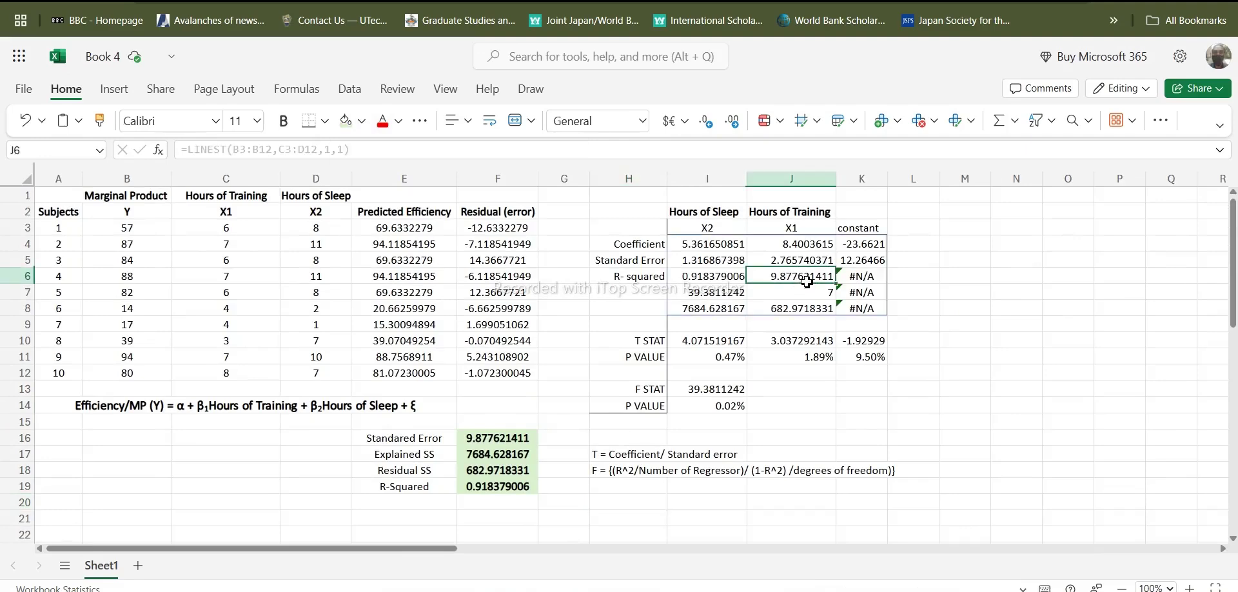
click(383, 120)
click(723, 310)
click(382, 121)
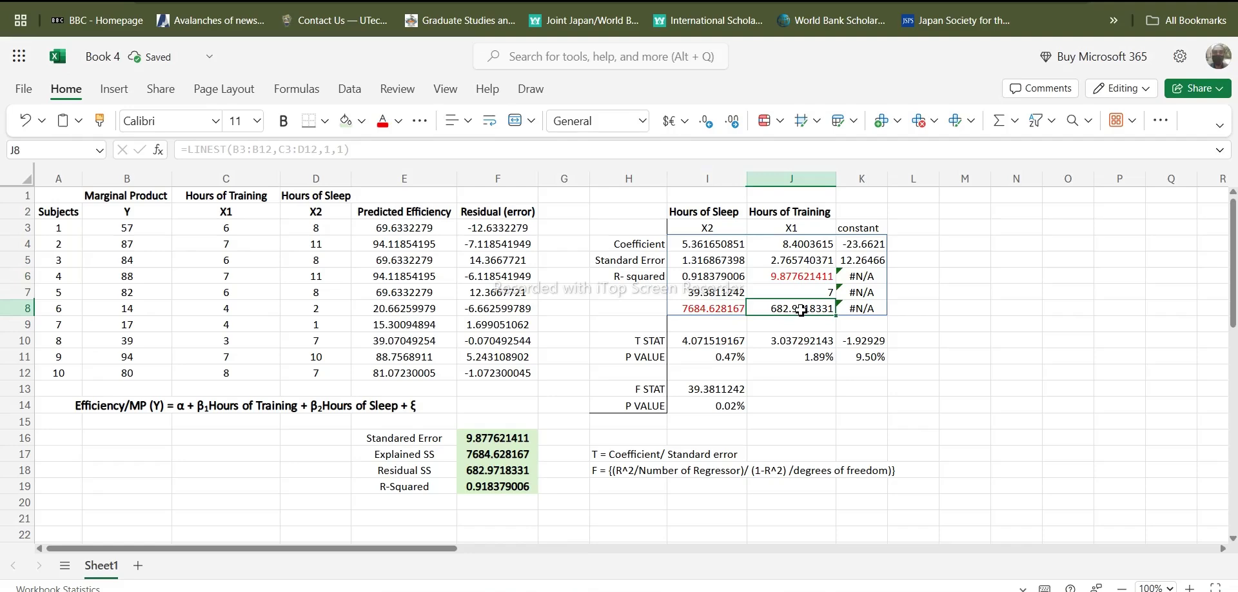
click(383, 121)
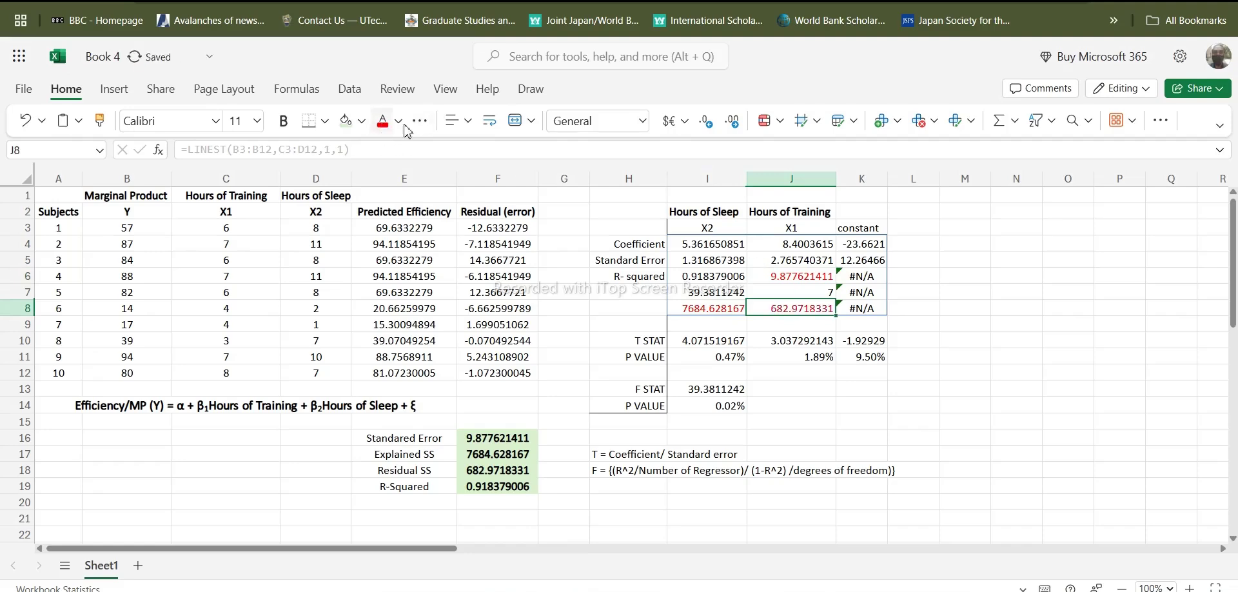
- Fill the R-squared cell I6 in the LINEST output with light green
click(698, 274)
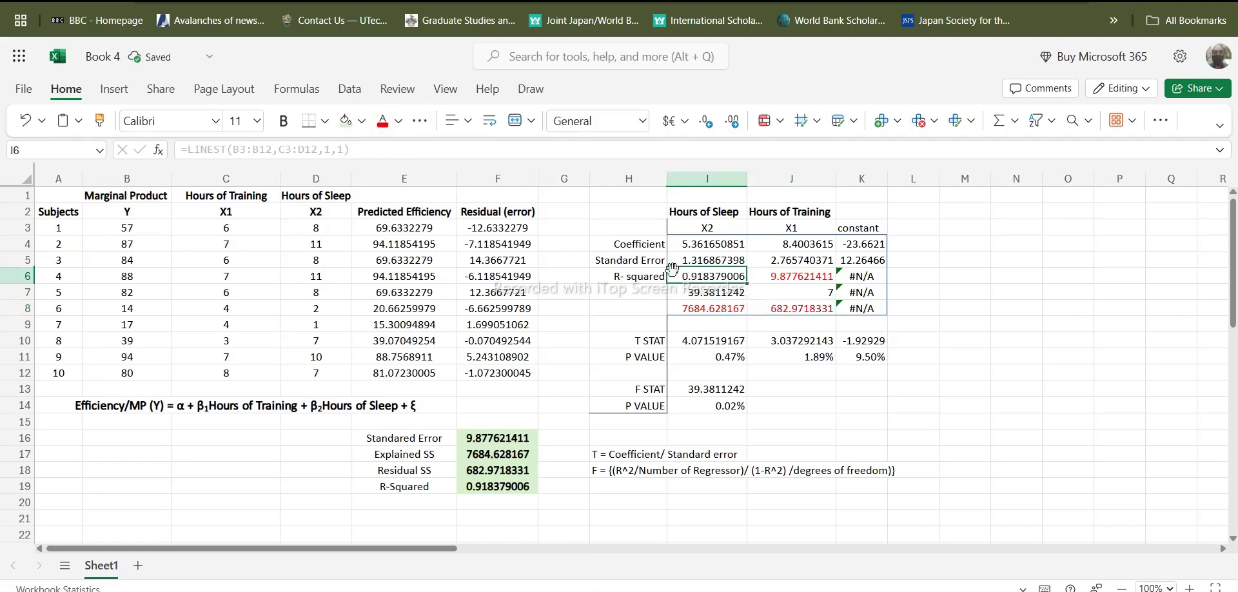
click(348, 124)
click(772, 394)
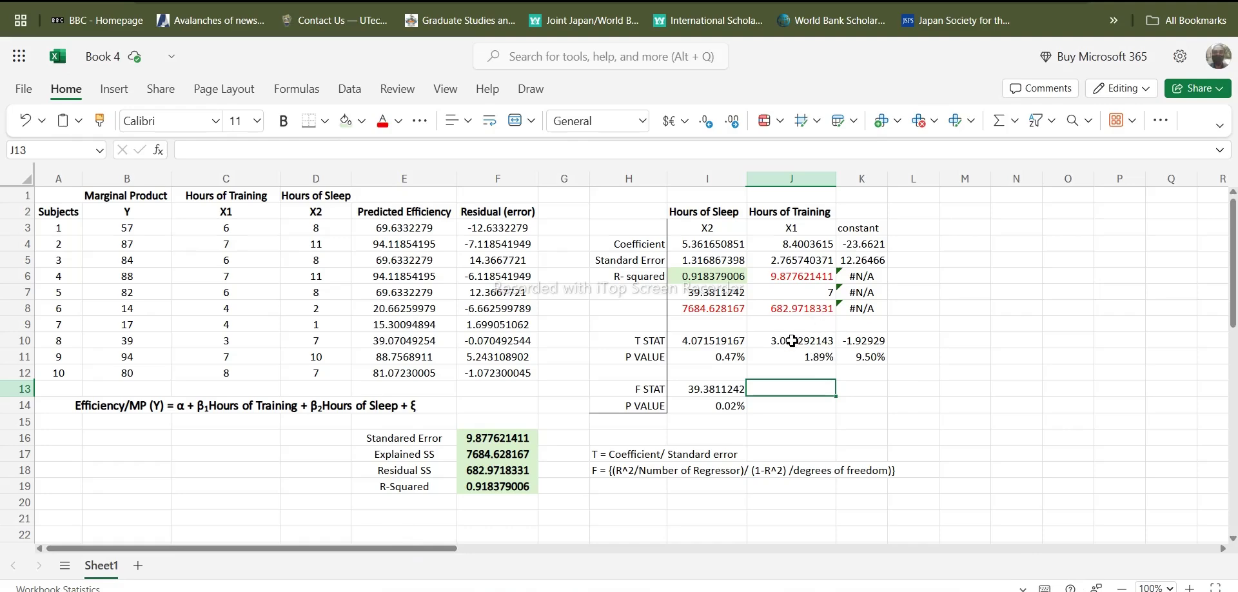
- Fill the T STAT values in I10:K10 with blue
drag(705, 342, 860, 341)
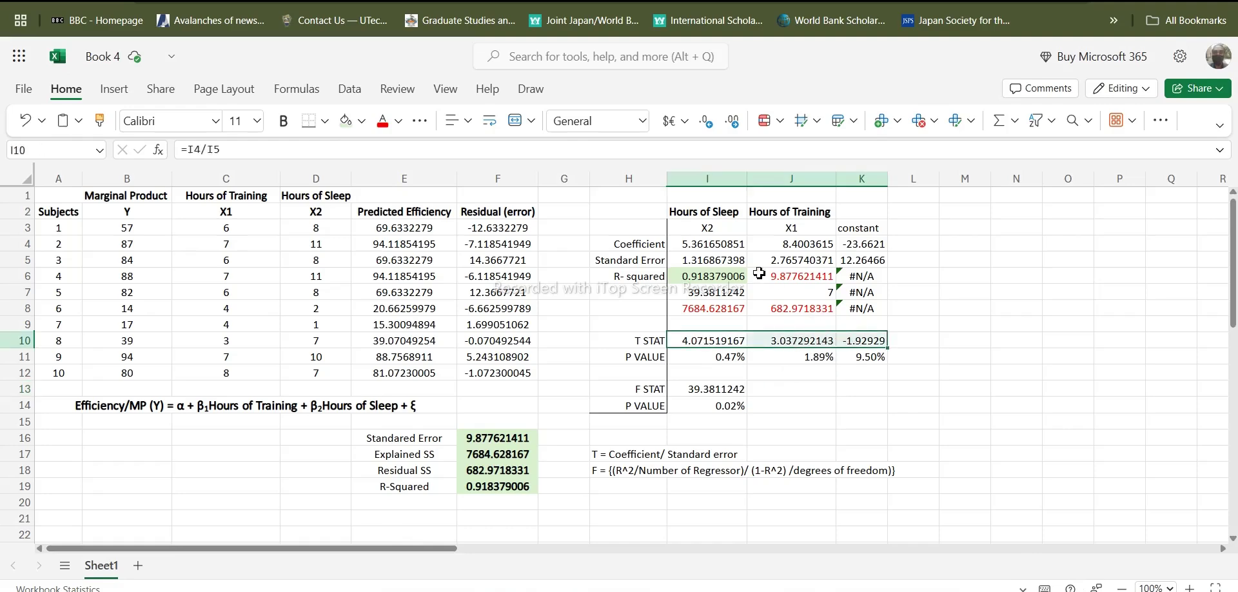
click(361, 121)
click(445, 255)
click(673, 372)
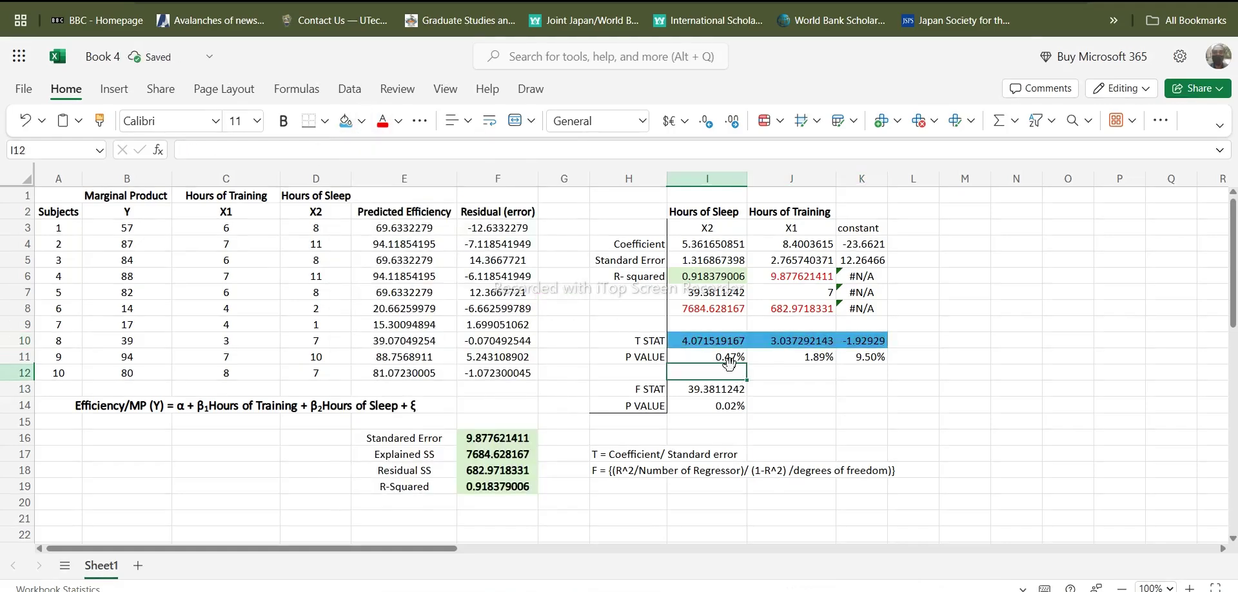